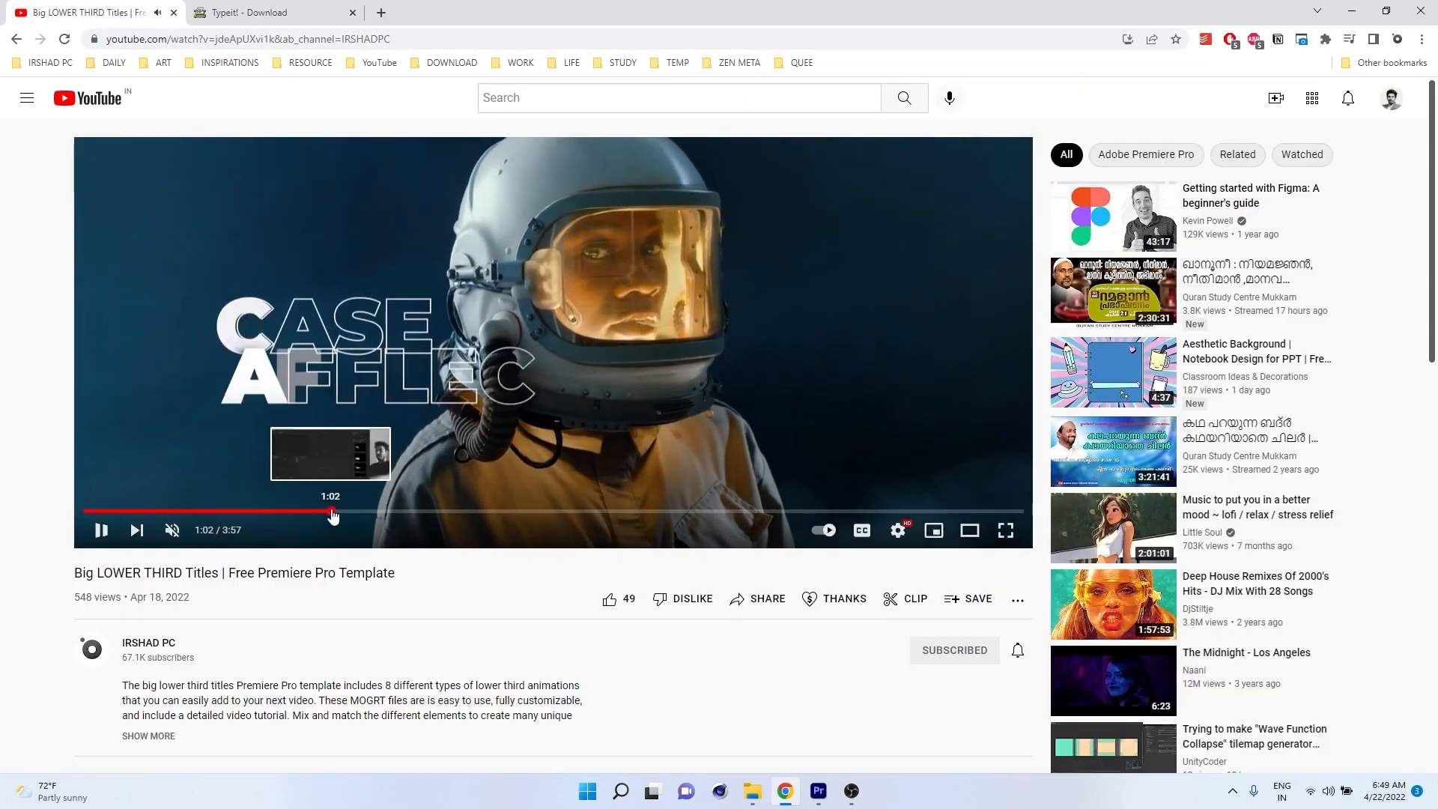
- Skip ahead through the Big LOWER THIRD Titles video to about 2:30 and pause it there
{"action": "left_click", "coordinate": [331, 510]}
{"action": "left_click", "coordinate": [591, 512]}
{"action": "left_click", "coordinate": [674, 512]}
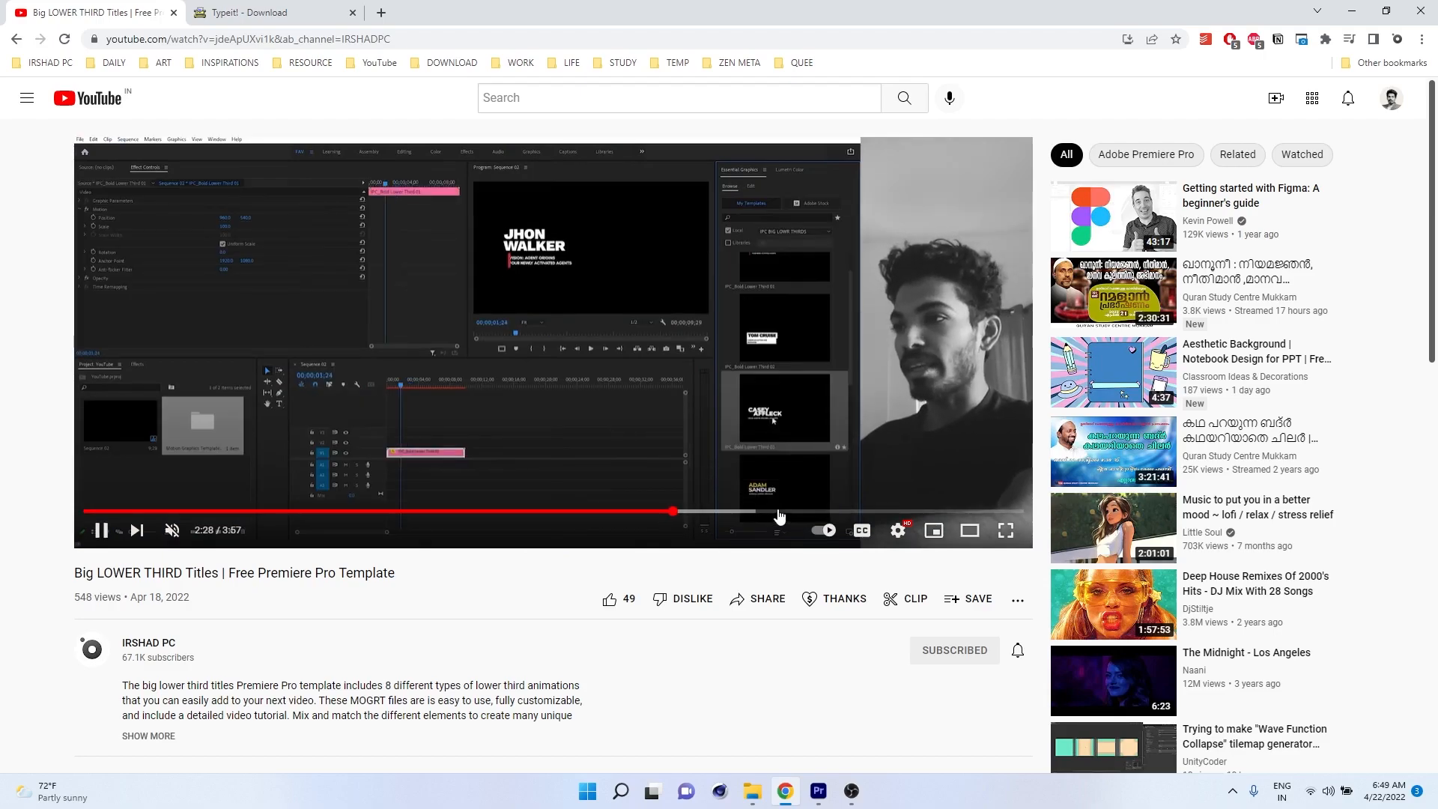
{"action": "left_click", "coordinate": [671, 366]}
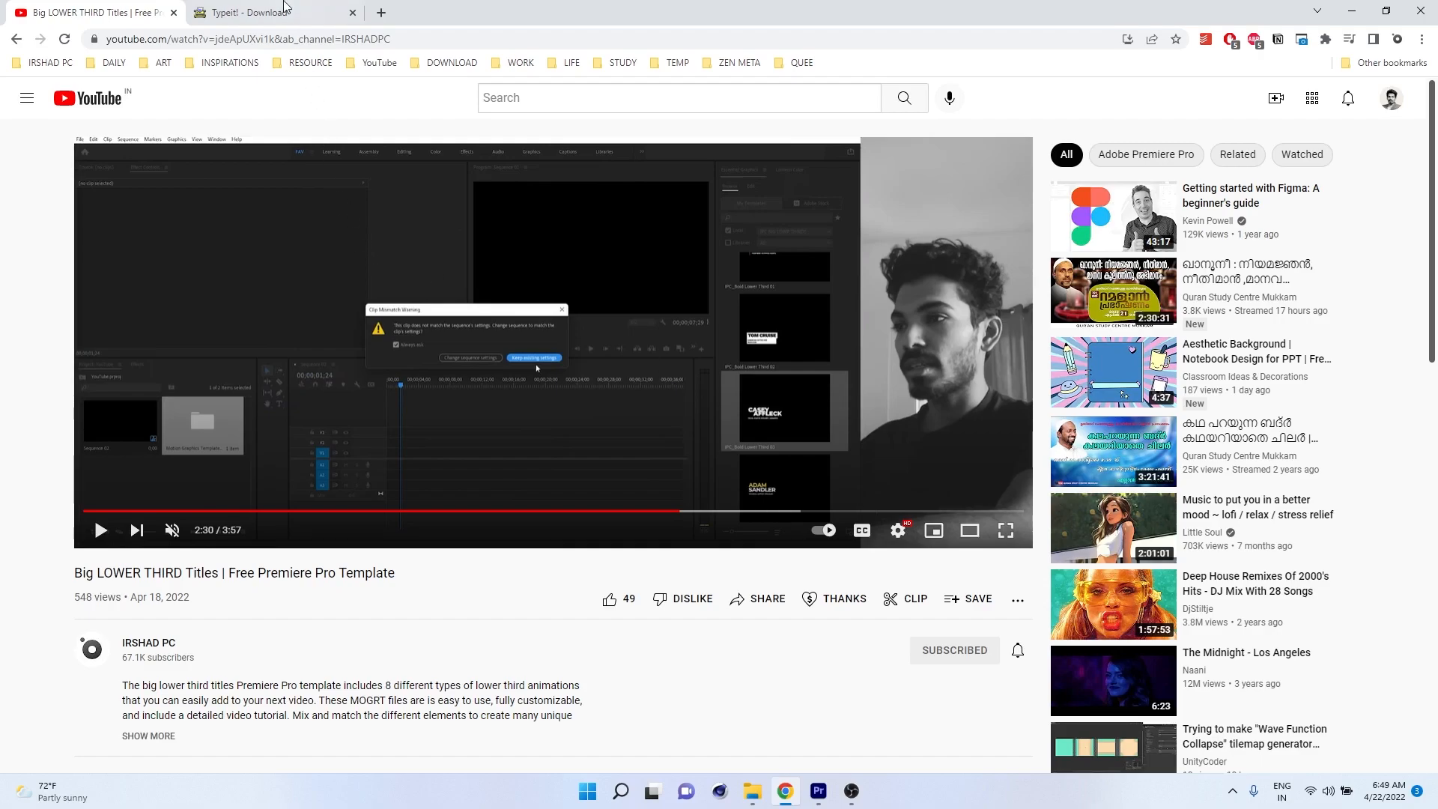
- Show the Typeit! download page, launch the installed Typeit! editor, and reposition its window
{"action": "left_click", "coordinate": [287, 11]}
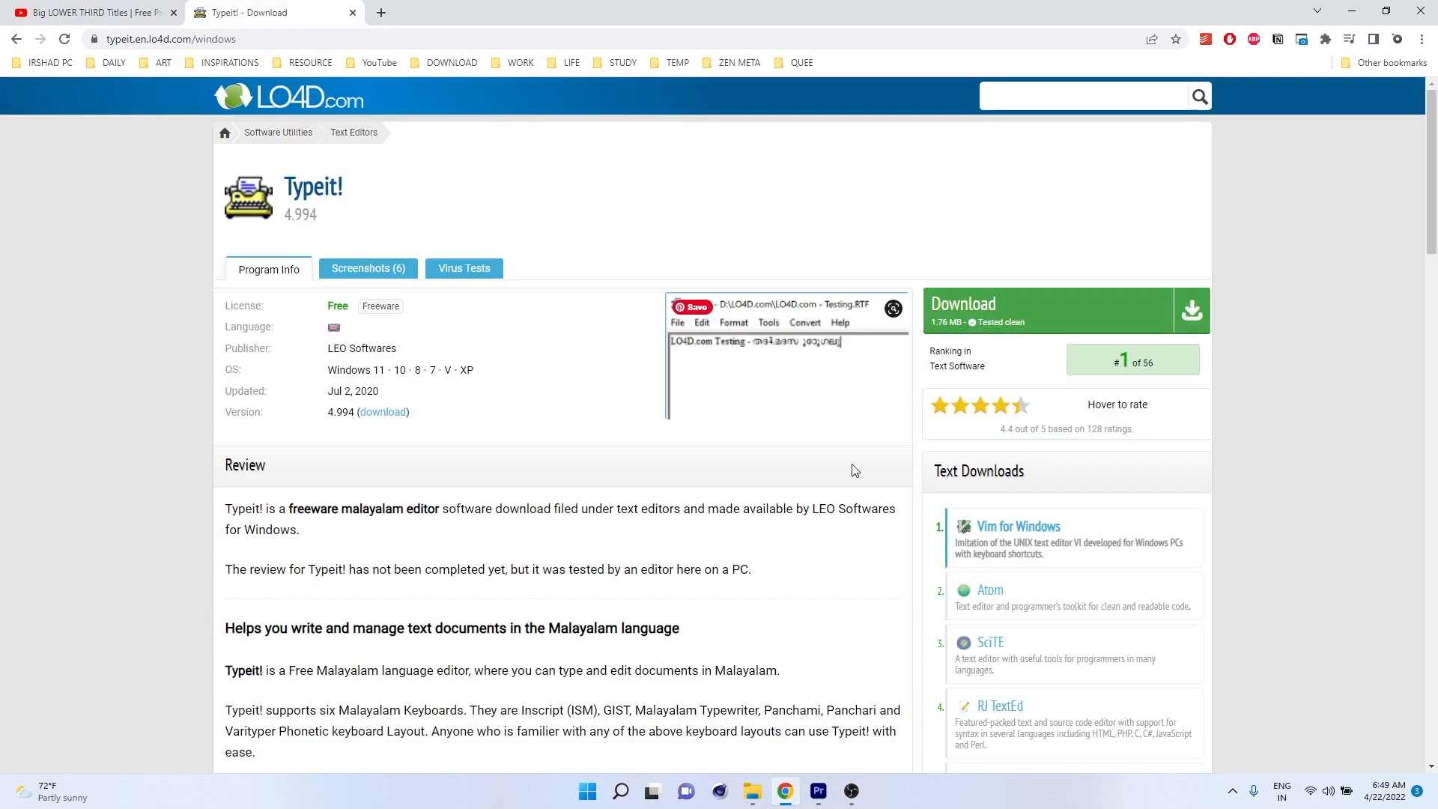
{"action": "left_click", "coordinate": [588, 792]}
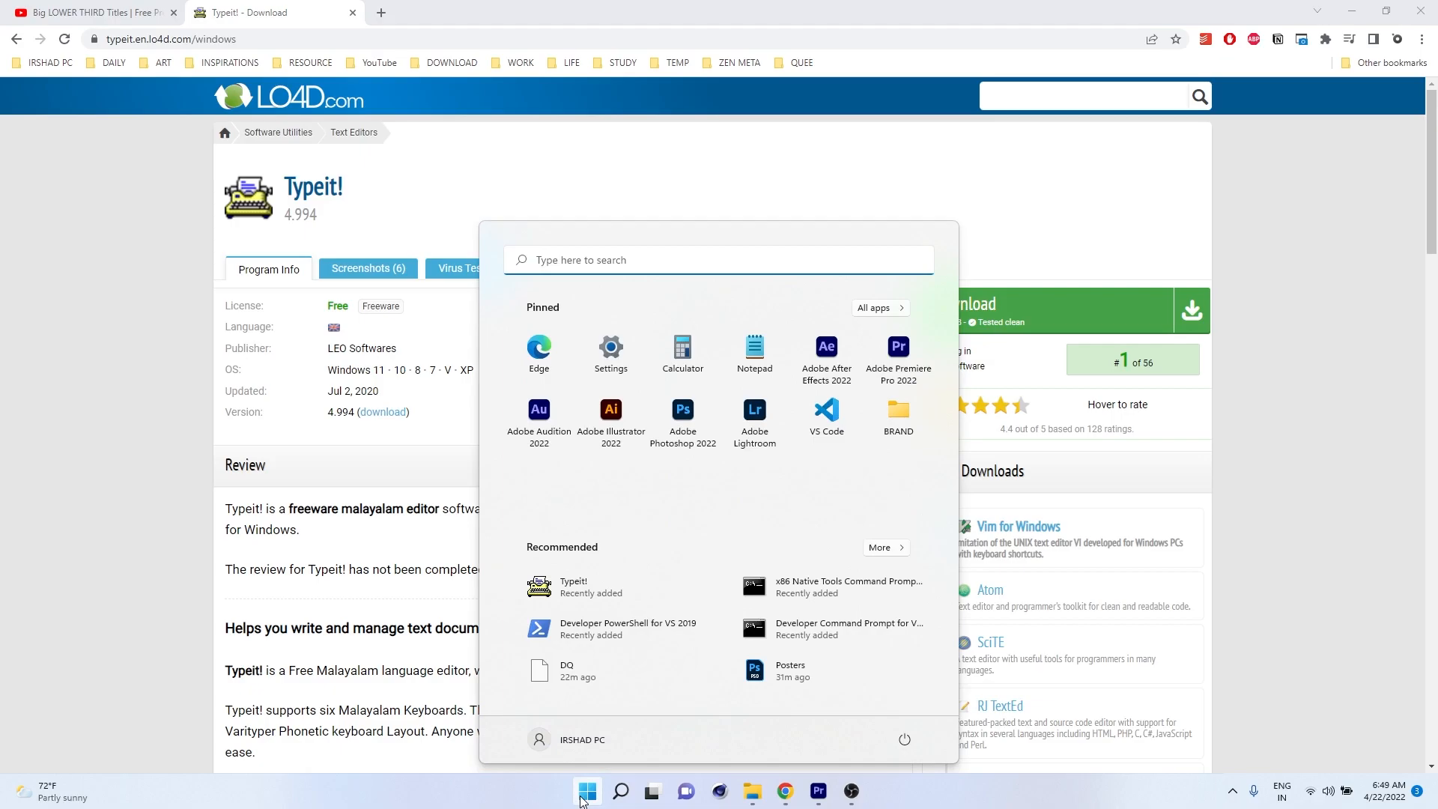
{"action": "type", "text": "typeit!"}
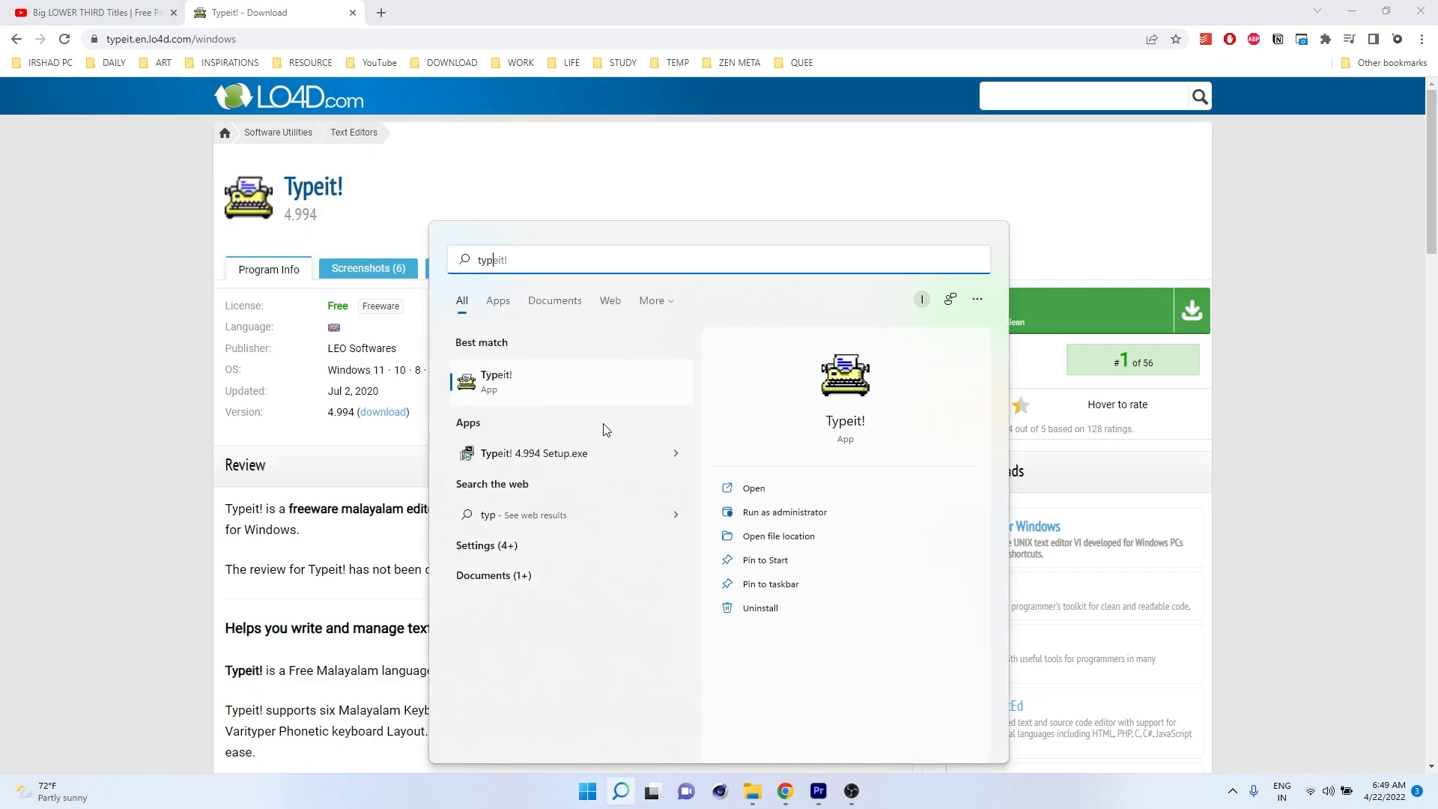
{"action": "left_click", "coordinate": [552, 393]}
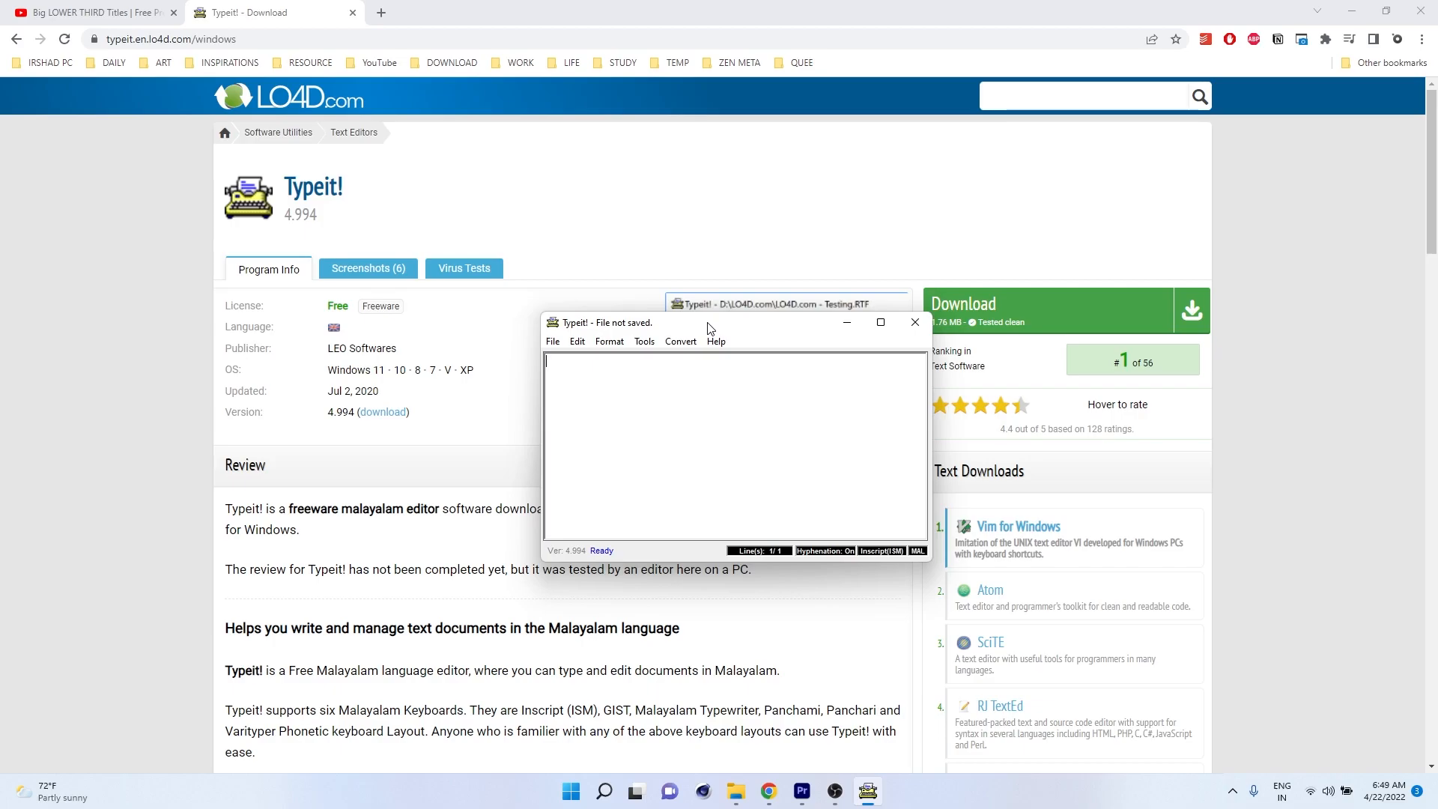
{"action": "left_click_drag", "start_coordinate": [710, 328], "coordinate": [651, 330]}
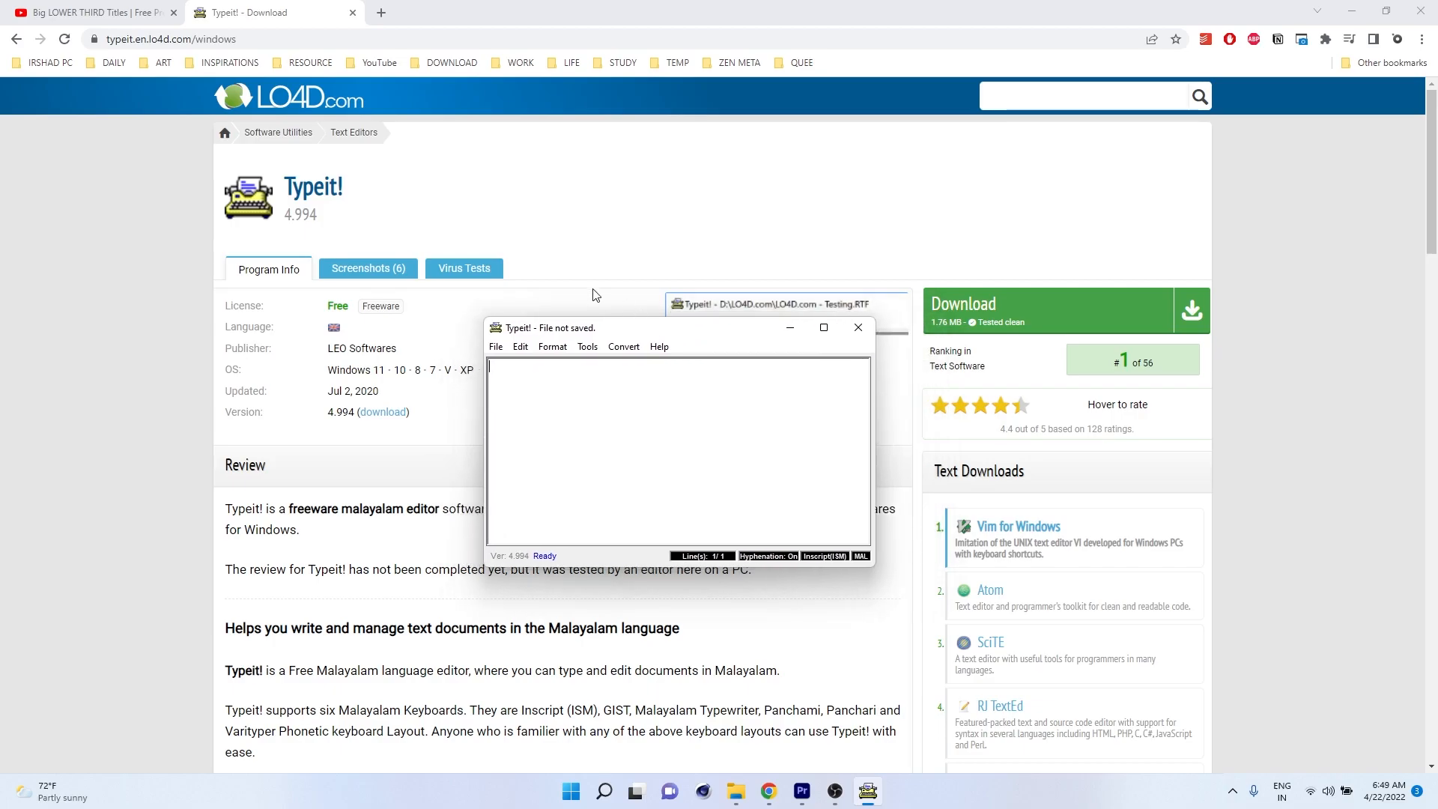
- Search the web for "google malayalam typing" in a new browser tab and open Google's Malayalam input tools page
{"action": "left_click", "coordinate": [564, 192]}
{"action": "left_click", "coordinate": [380, 13]}
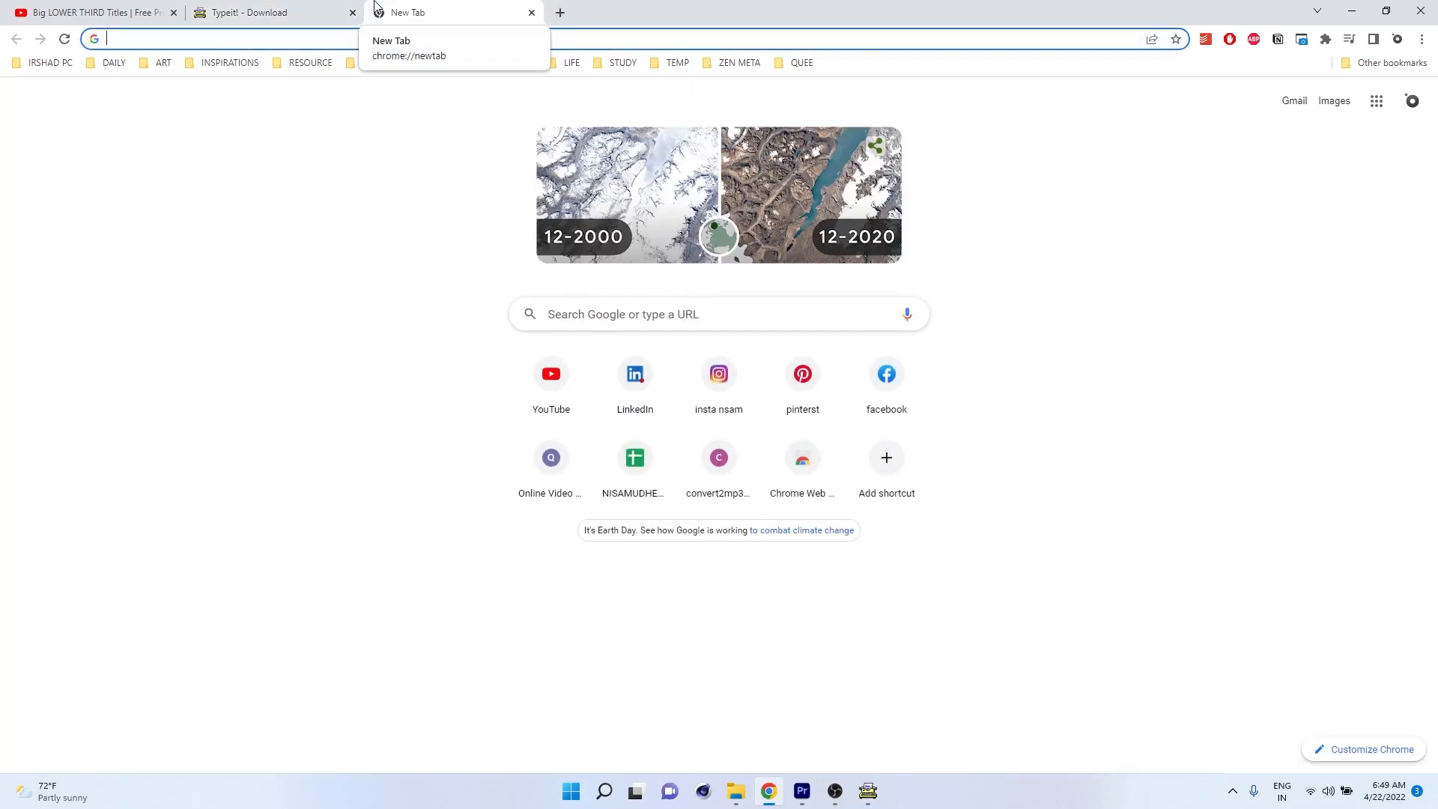
{"action": "type", "text": "google malayalam typing"}
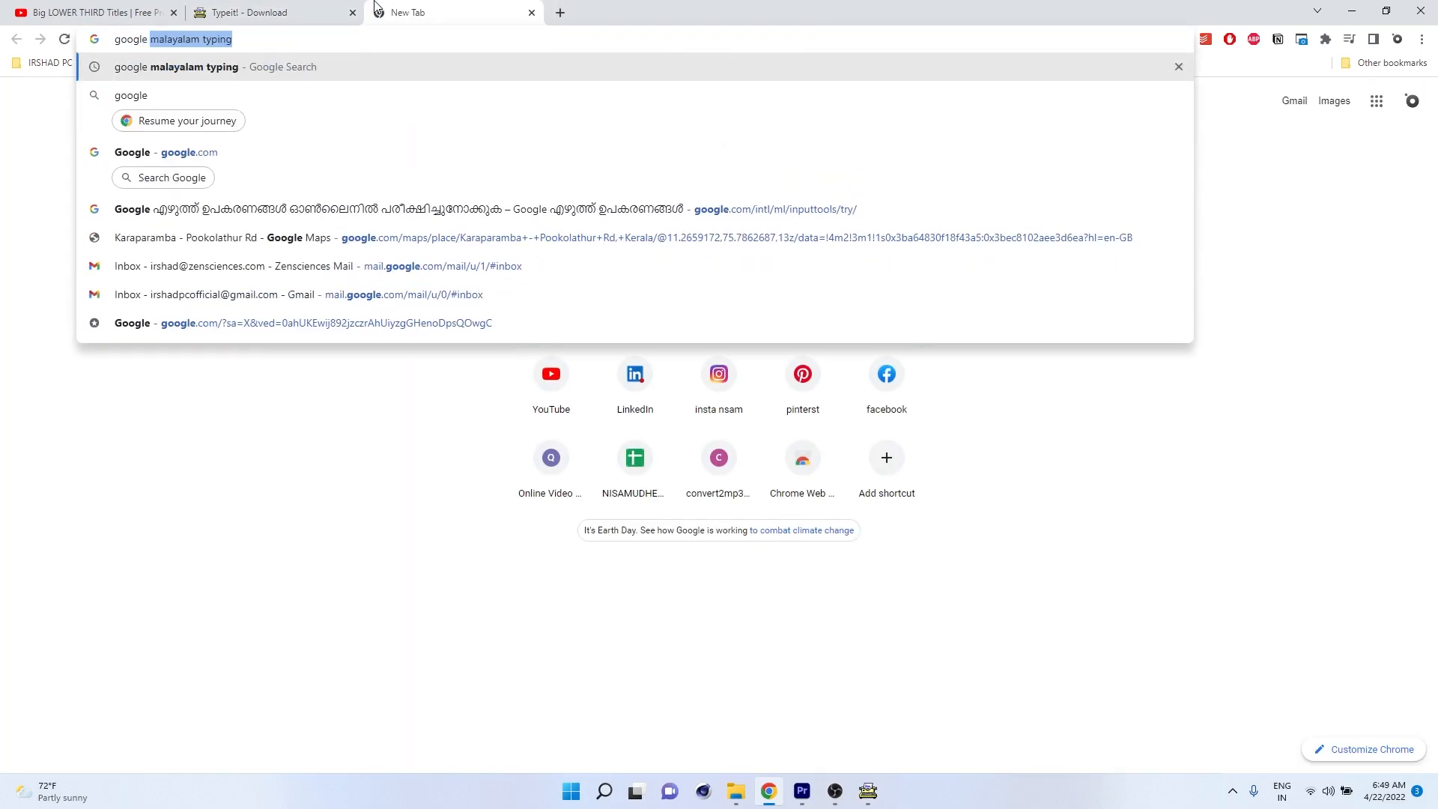
{"action": "key", "text": "Return"}
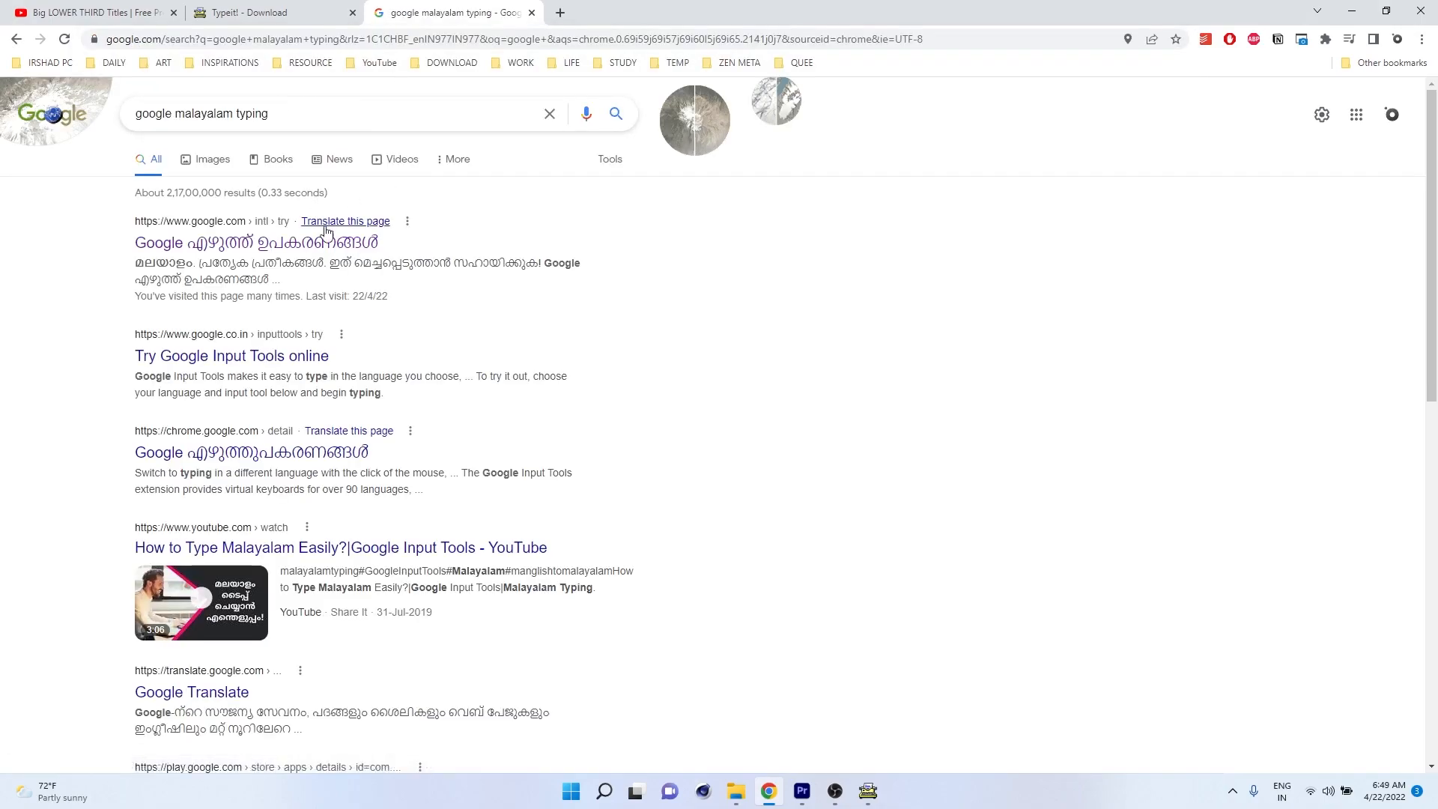
{"action": "left_click", "coordinate": [270, 247]}
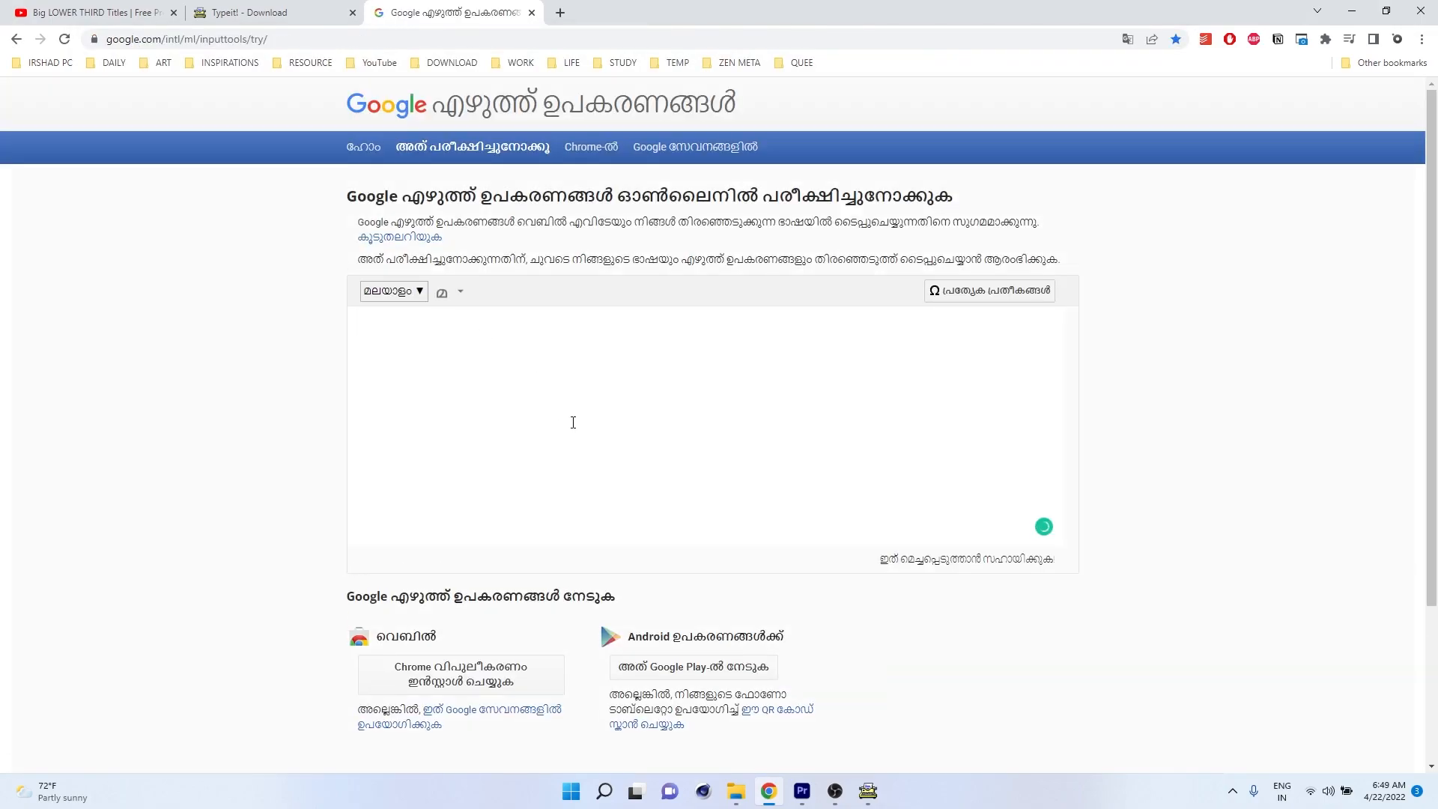
- Write ദുൽഖർ സൽമാൻ in the input tools editor by transliterating "dulqar salman" and choosing the matching Malayalam suggestions
{"action": "type", "text": "d"}
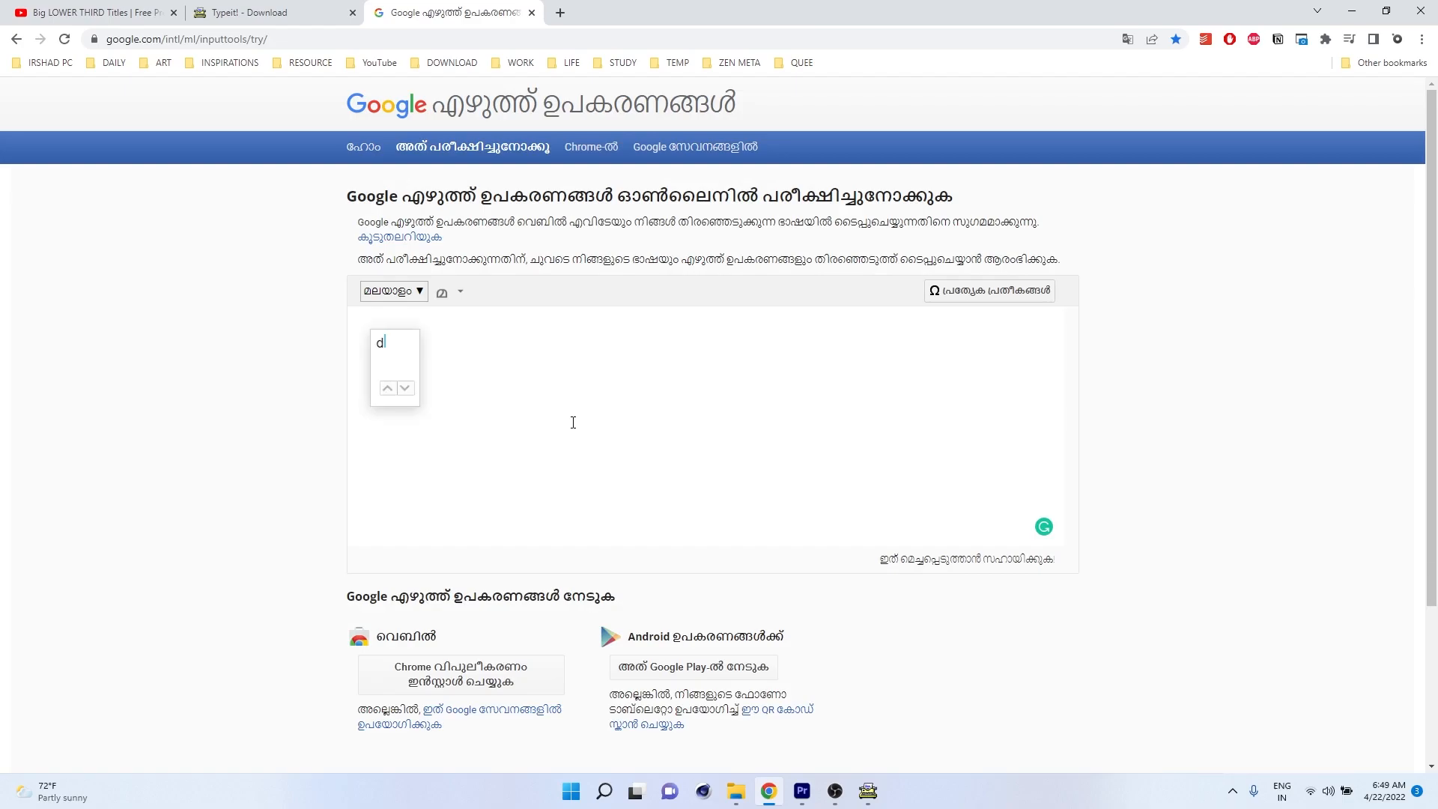
{"action": "type", "text": "ulqar"}
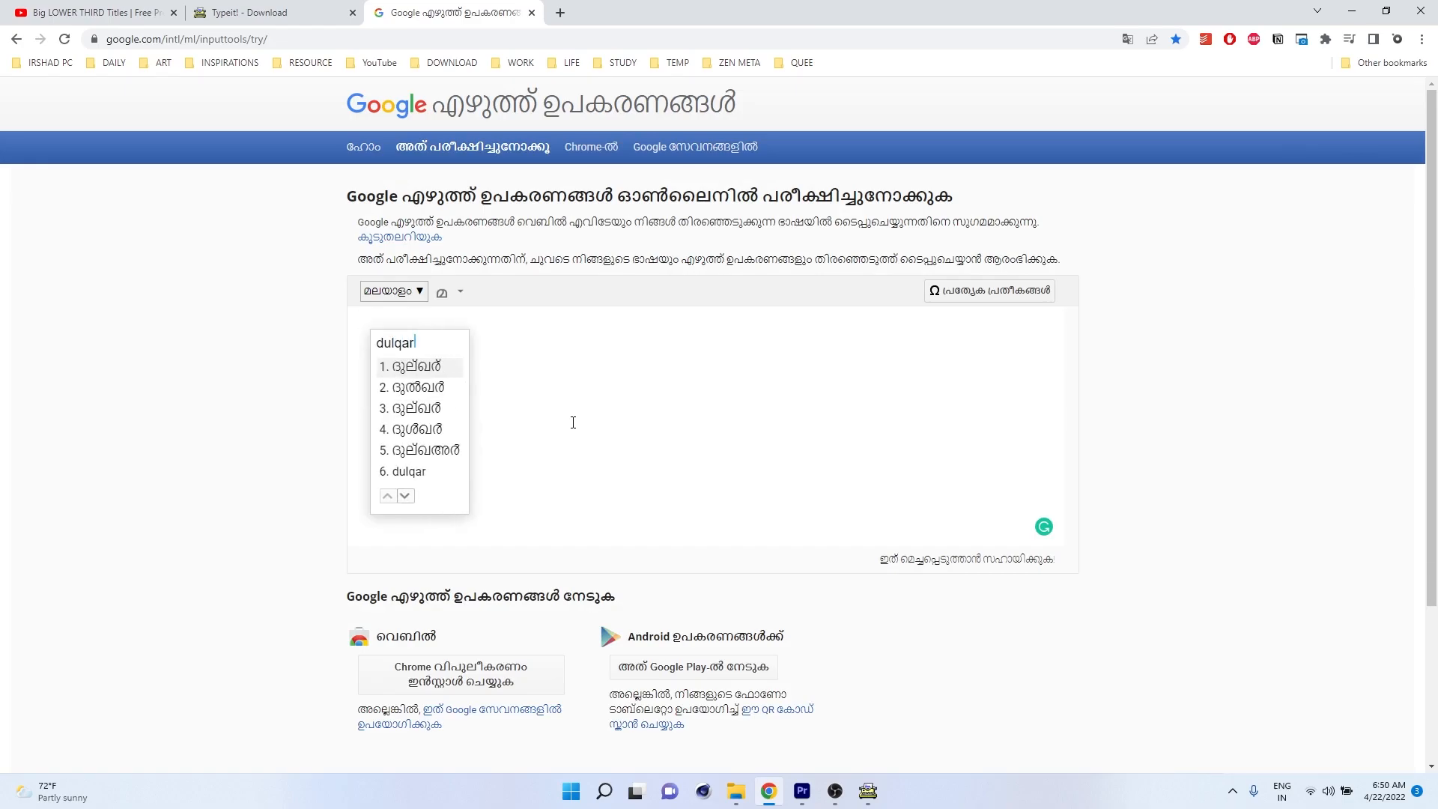
{"action": "key", "text": "Down"}
{"action": "key", "text": "space"}
{"action": "type", "text": "salman"}
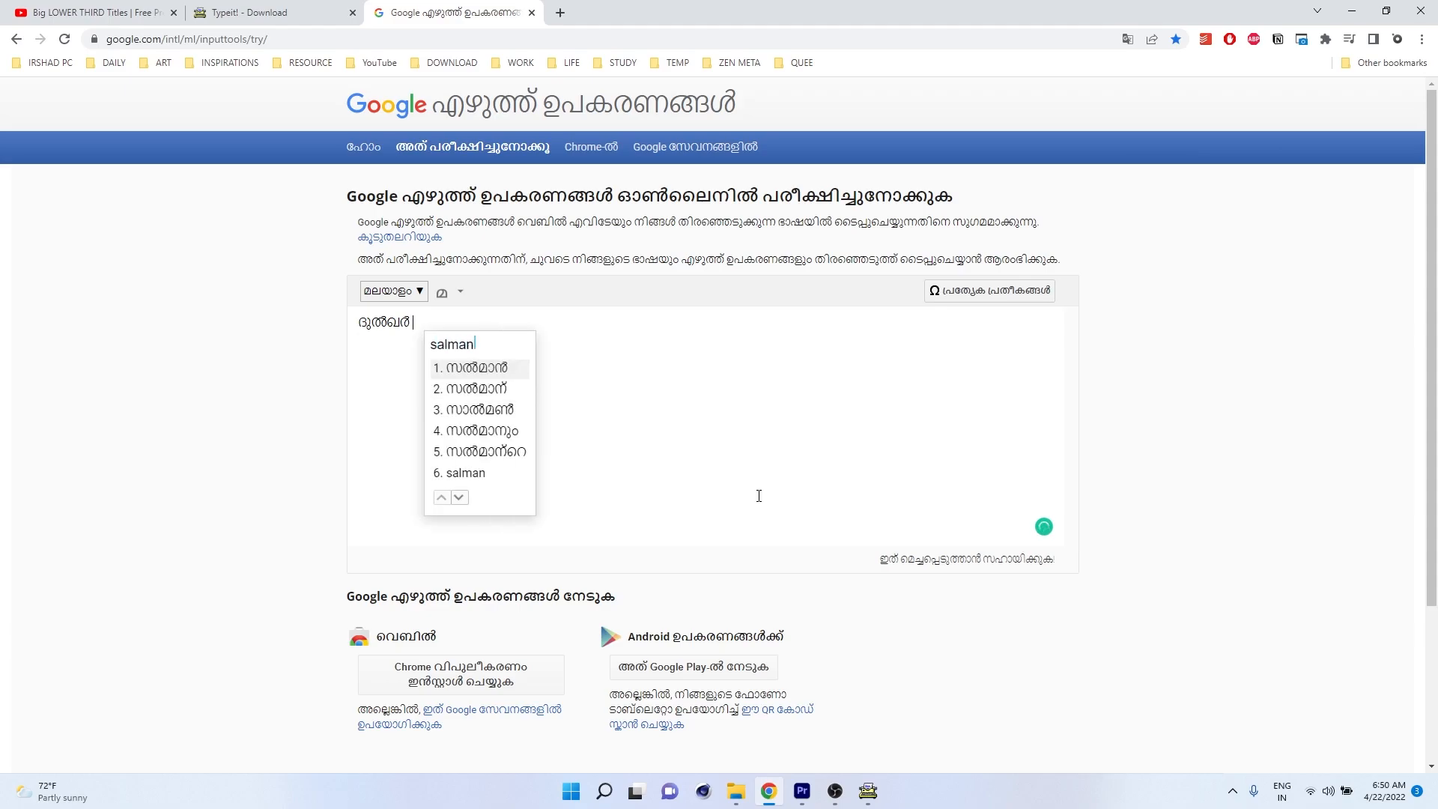
{"action": "left_click", "coordinate": [491, 373]}
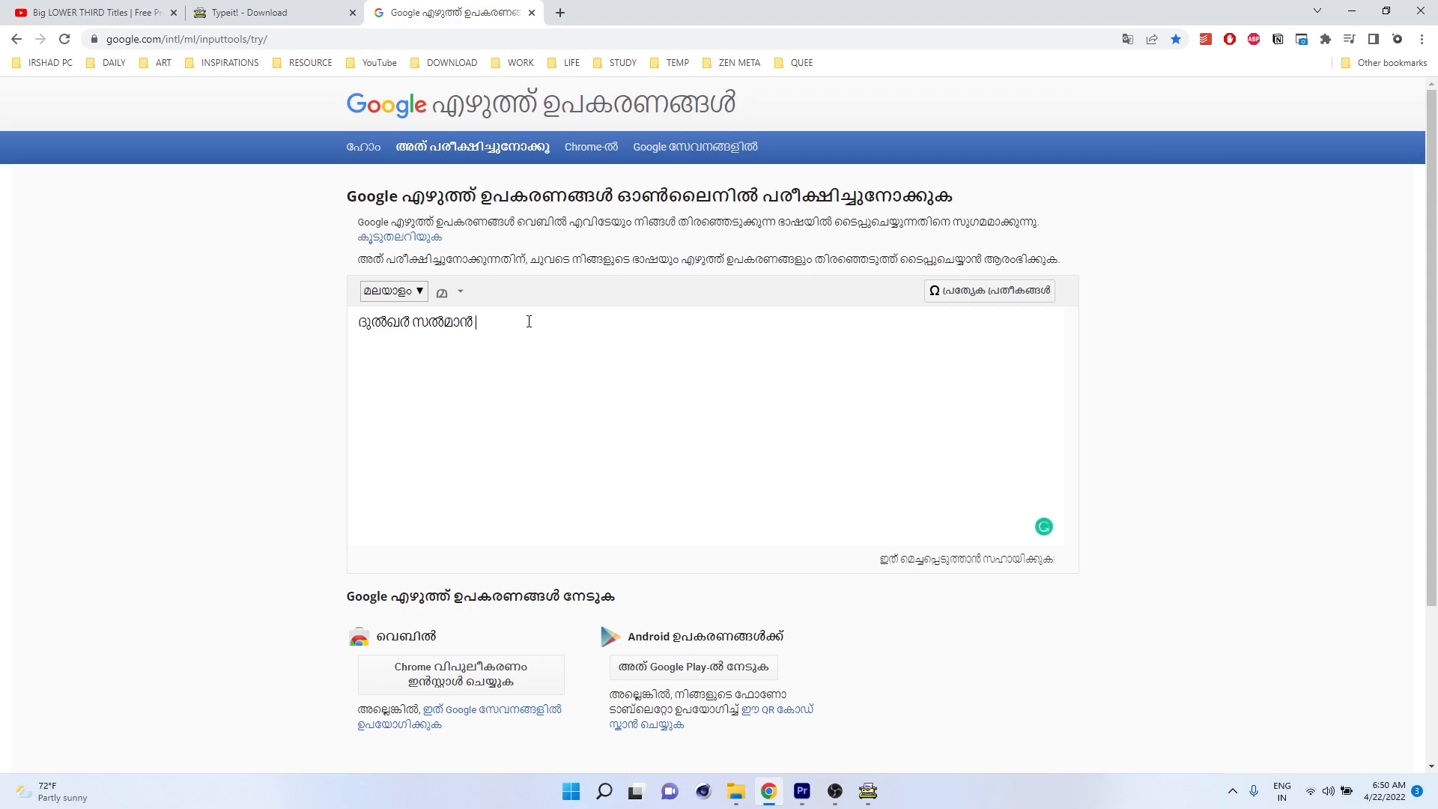
- Copy the whole Malayalam name from the input tools editor
{"action": "left_click_drag", "start_coordinate": [529, 321], "coordinate": [283, 324]}
{"action": "right_click", "coordinate": [444, 317]}
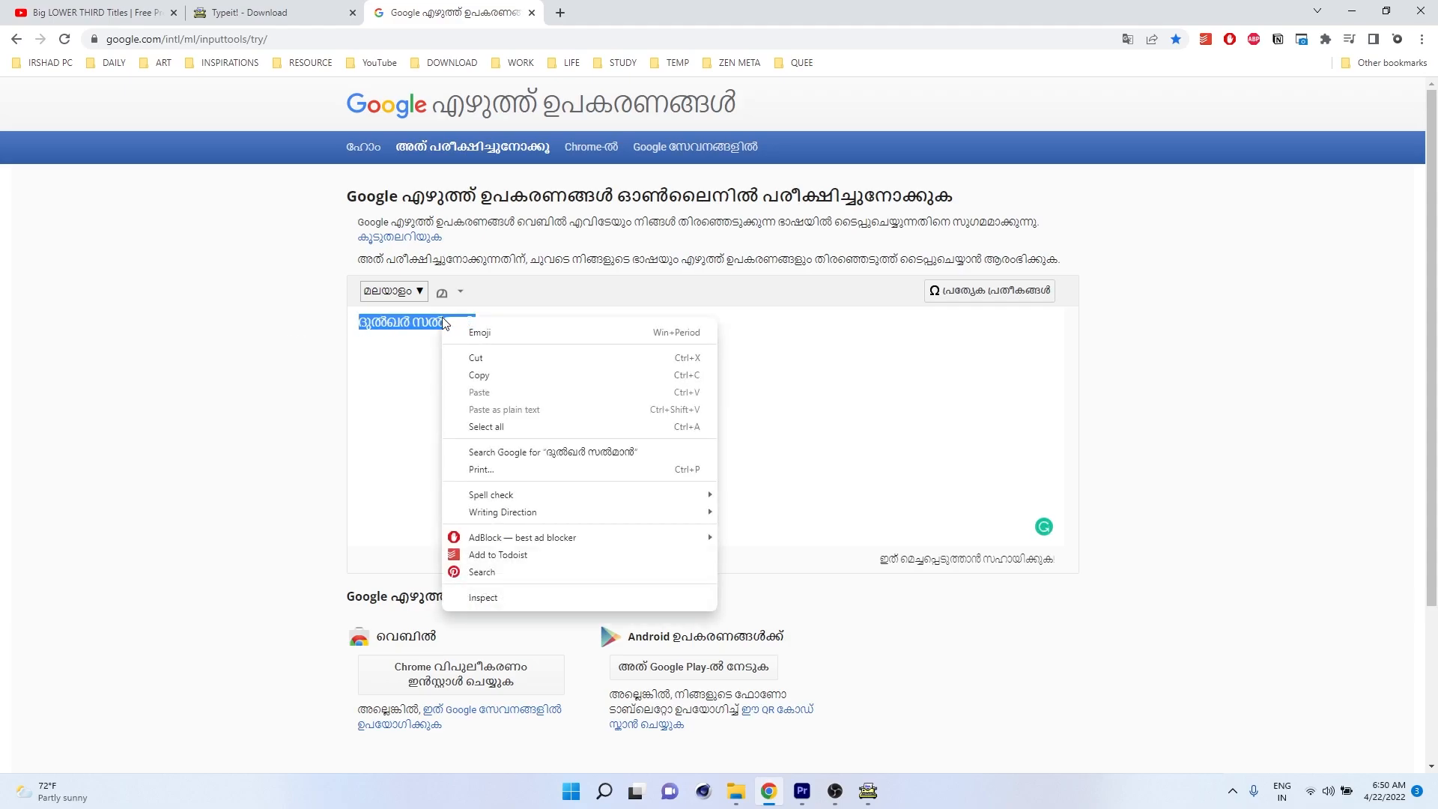
{"action": "left_click", "coordinate": [490, 372]}
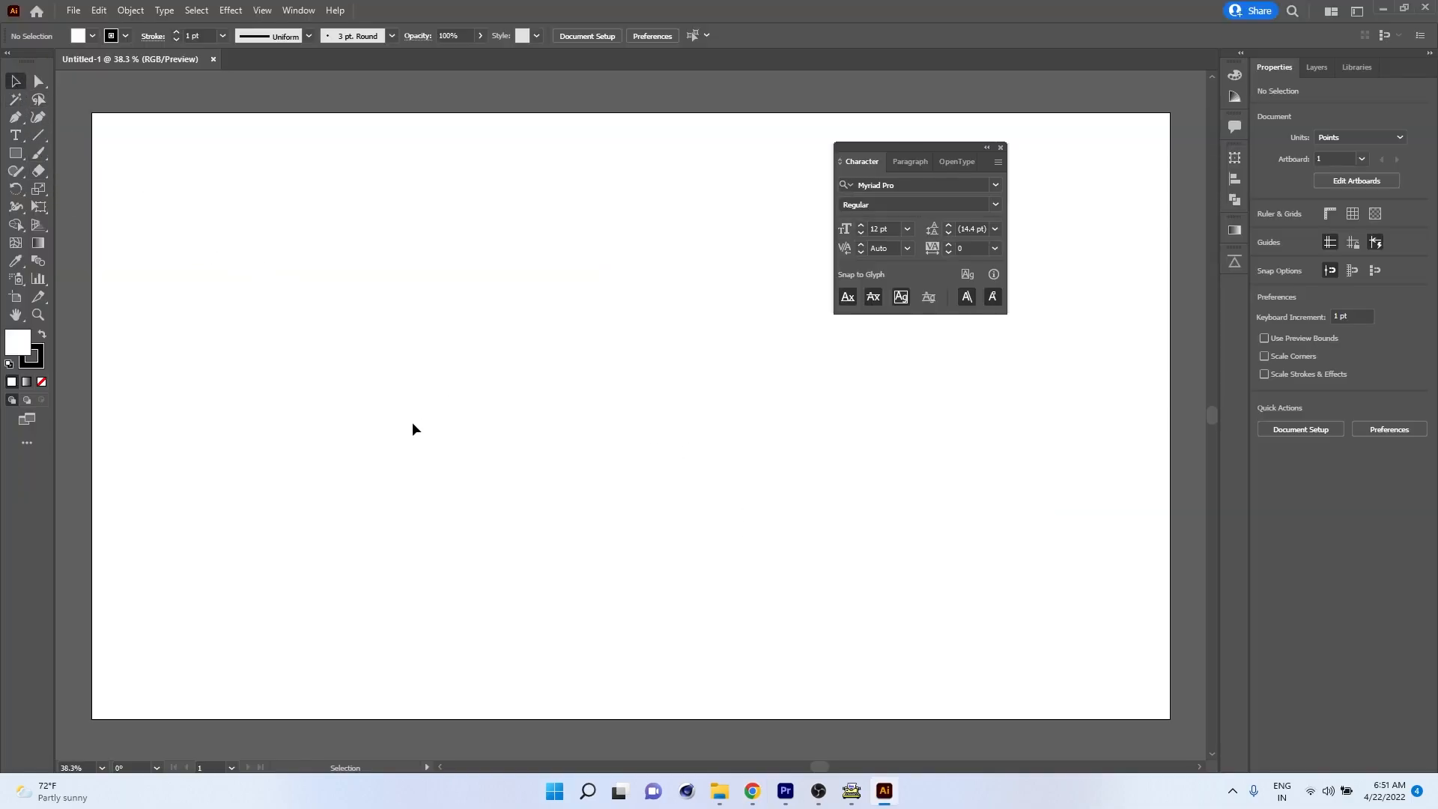
- In Adobe Illustrator, paste the copied Malayalam name as point text on the artboard and enlarge it to about 69 pt
{"action": "key", "text": "t"}
{"action": "left_click", "coordinate": [414, 401]}
{"action": "key", "text": "ctrl+v"}
{"action": "left_click", "coordinate": [17, 82]}
{"action": "left_click_drag", "start_coordinate": [486, 405], "coordinate": [734, 442]}
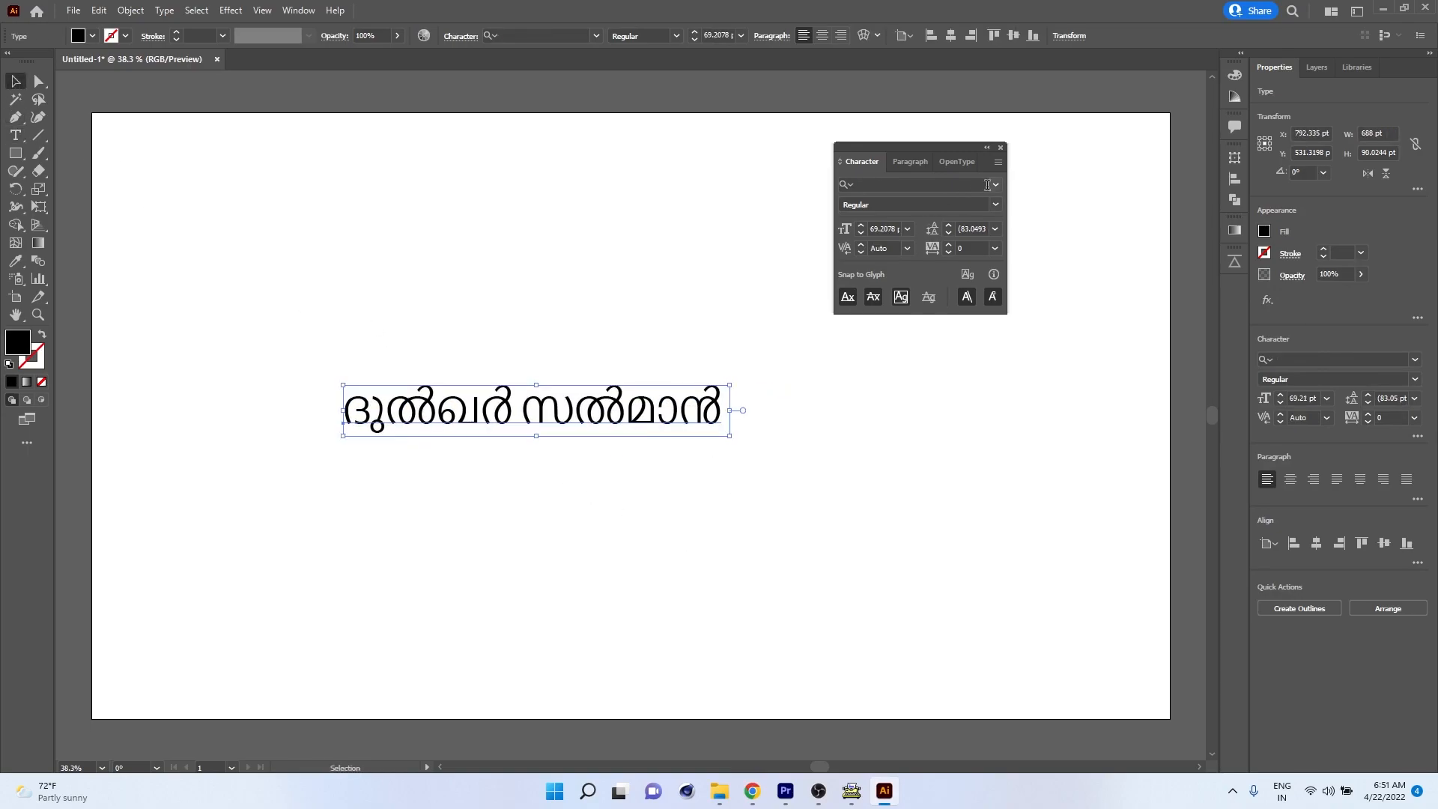
- Preview fonts such as Arial and Avenir on the pasted Malayalam text, without applying one
{"action": "left_click", "coordinate": [995, 185]}
{"action": "scroll", "coordinate": [959, 524], "scroll_direction": "down", "scroll_amount": 10}
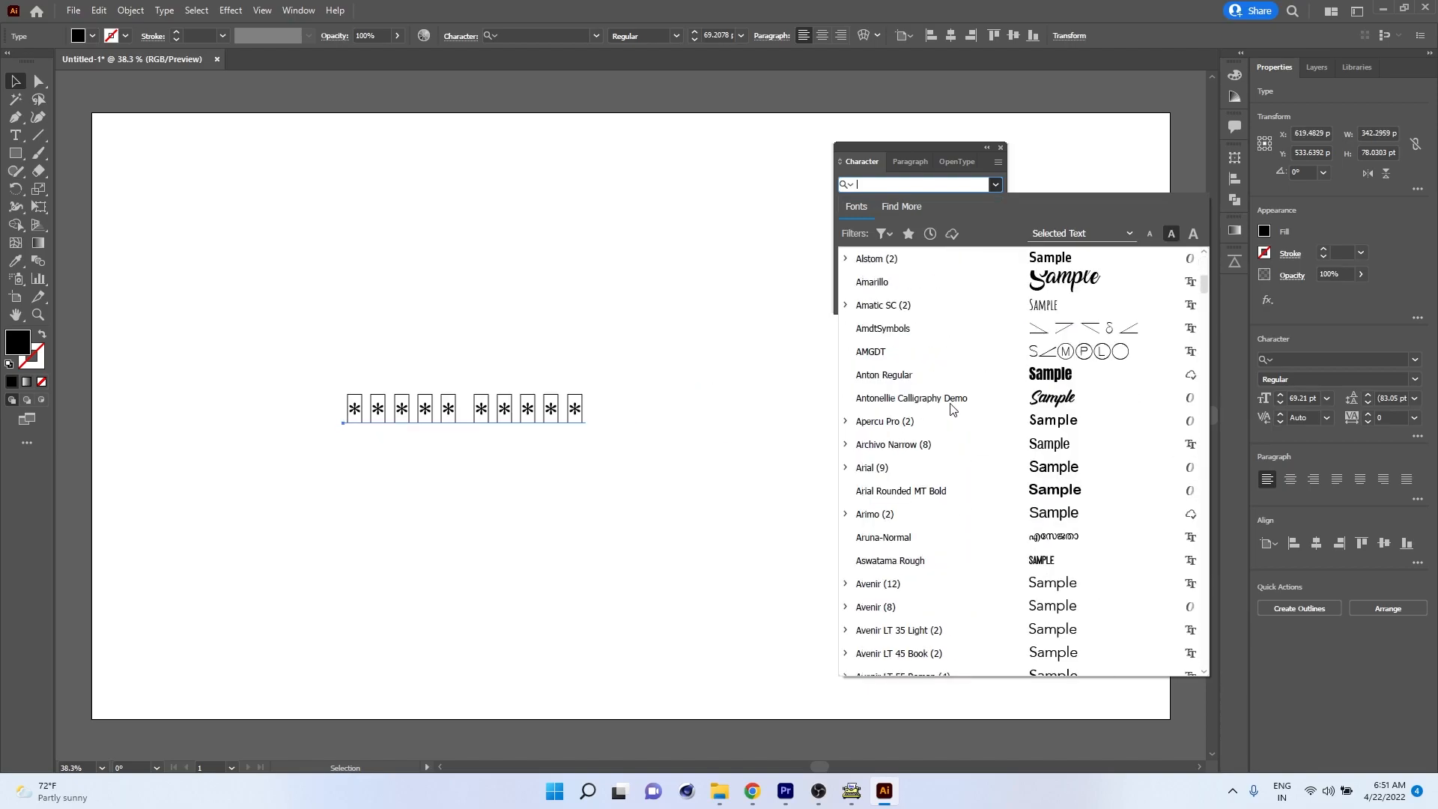
{"action": "scroll", "coordinate": [952, 408], "scroll_direction": "down", "scroll_amount": 3}
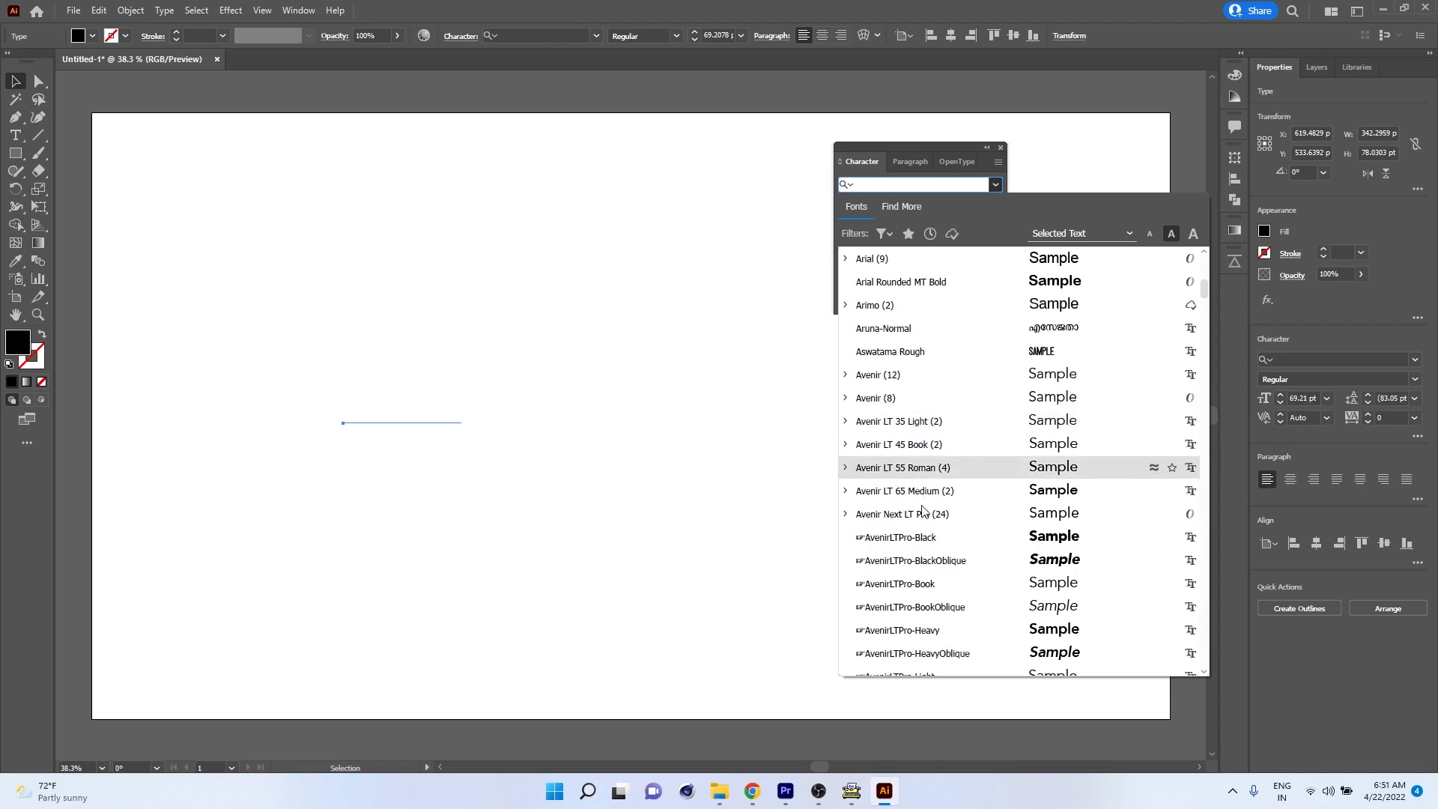
{"action": "key", "text": "Escape"}
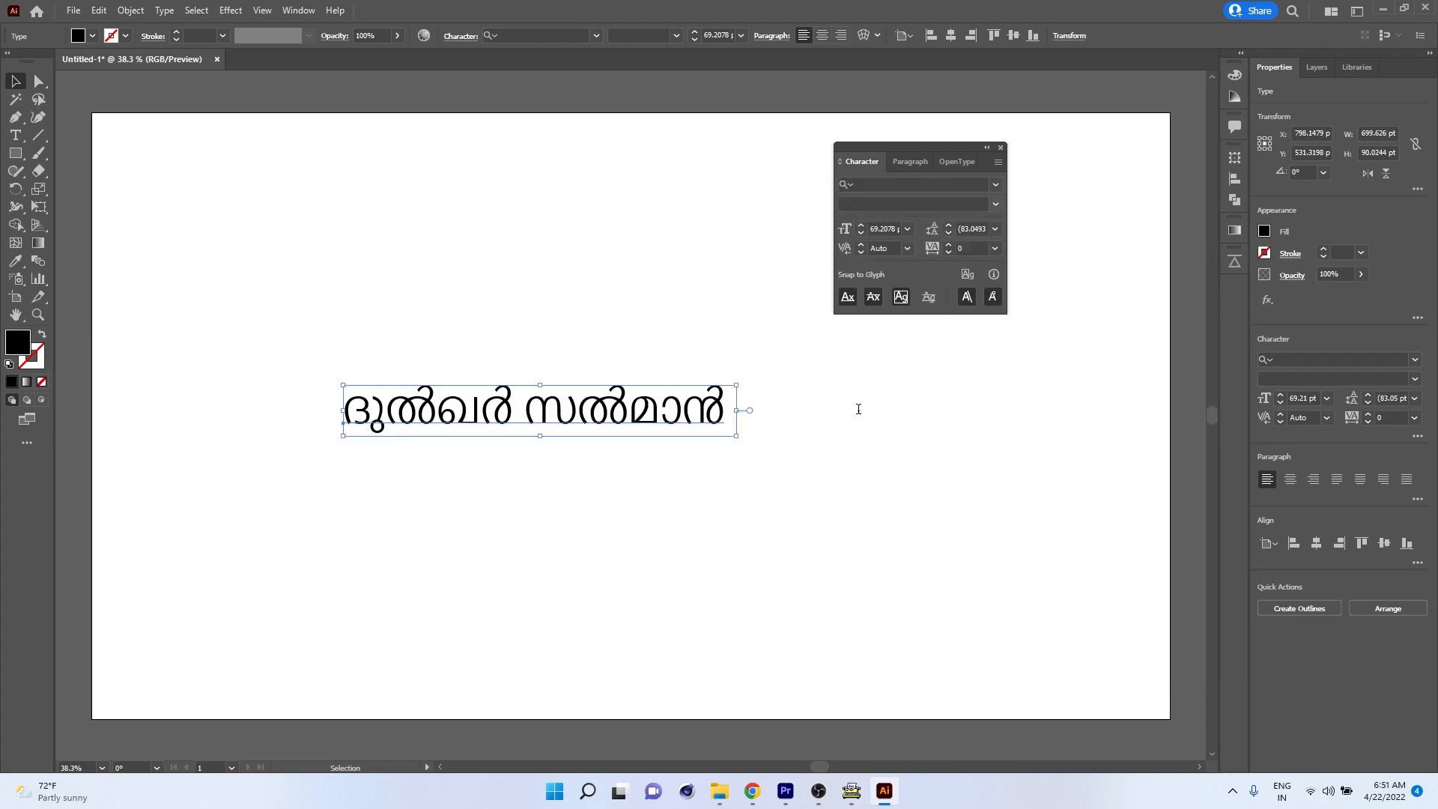
- Delete the Malayalam text from the artboard and close Illustrator without saving the document
{"action": "left_click", "coordinate": [337, 506]}
{"action": "left_click_drag", "start_coordinate": [312, 280], "coordinate": [755, 546]}
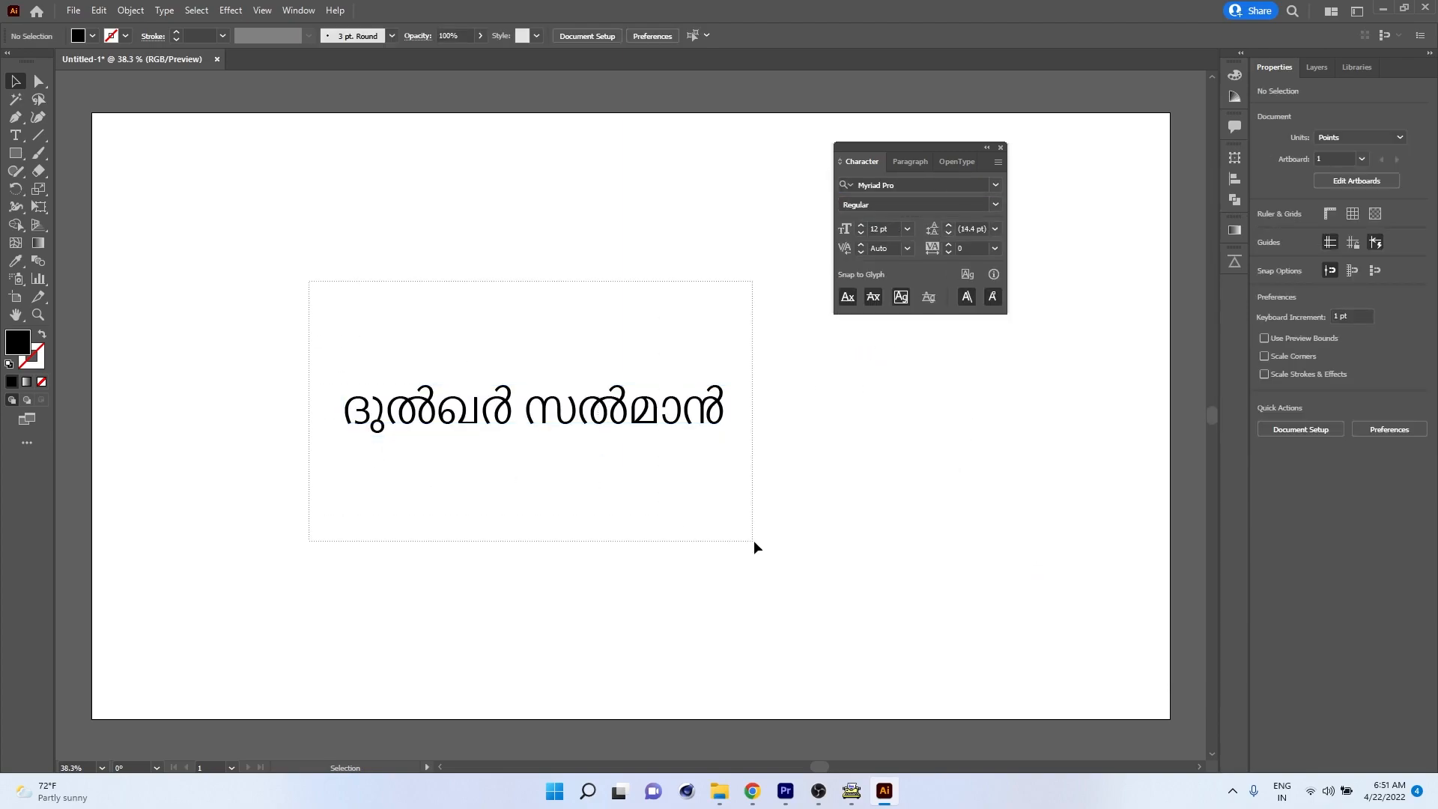
{"action": "key", "text": "Delete"}
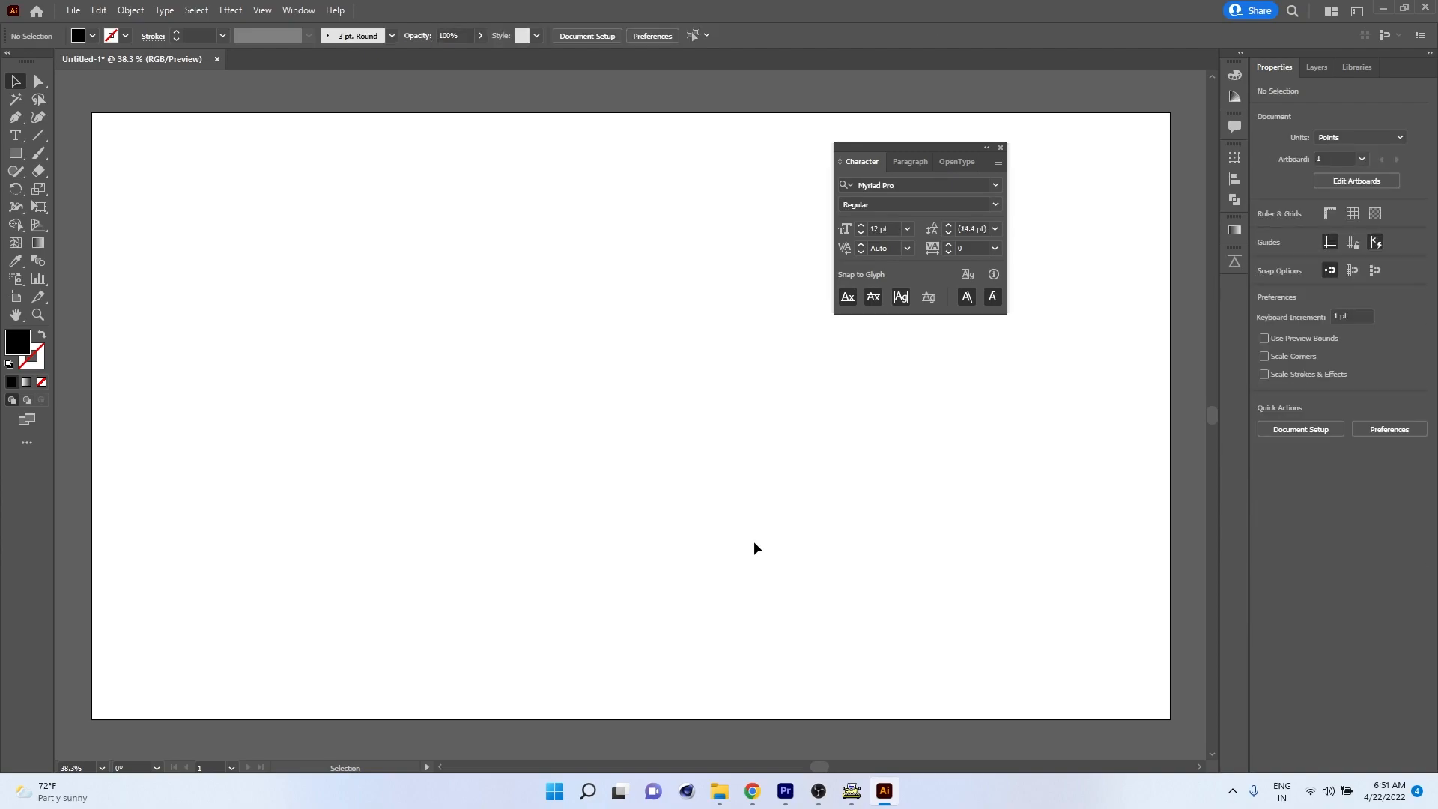
{"action": "left_click", "coordinate": [1426, 7]}
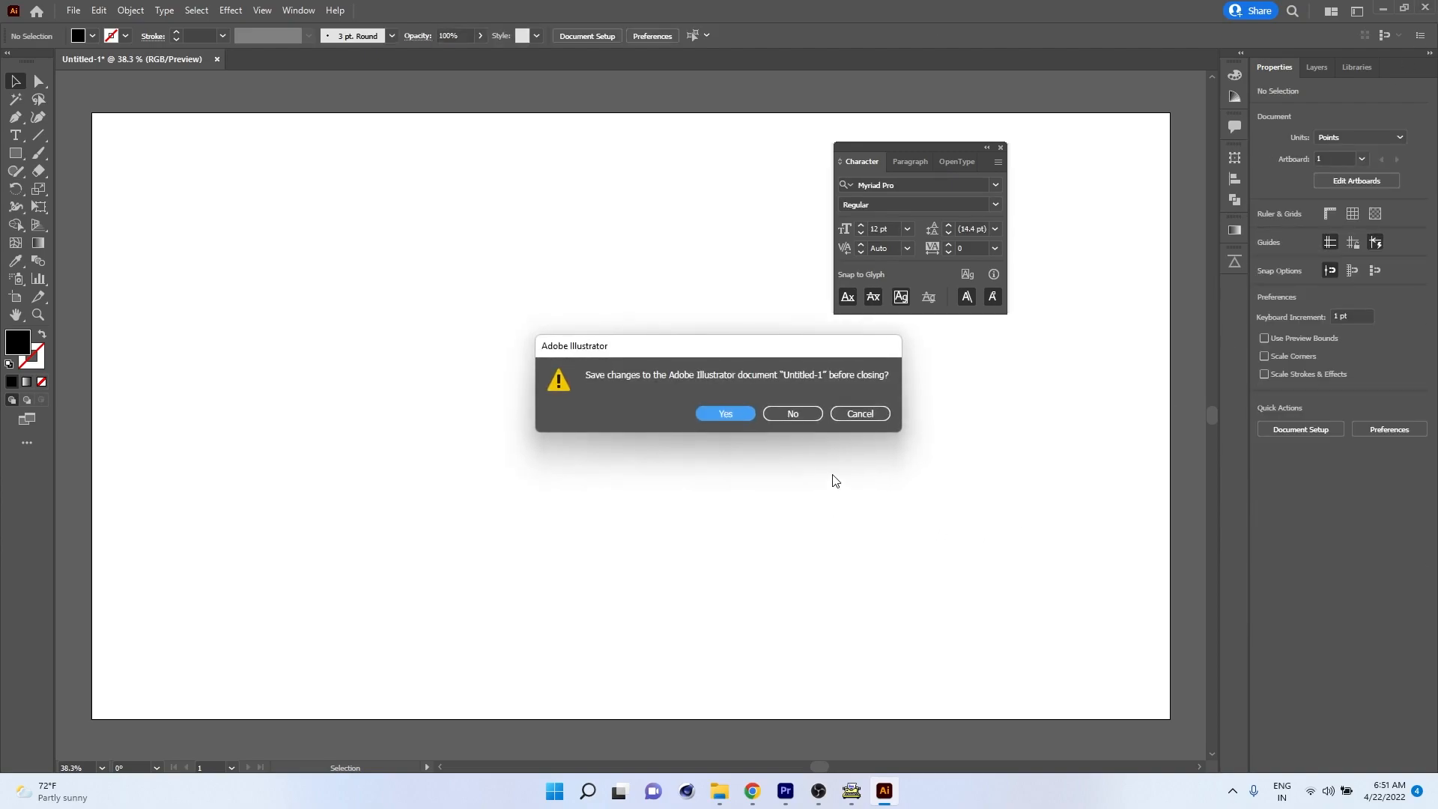
{"action": "left_click", "coordinate": [803, 414]}
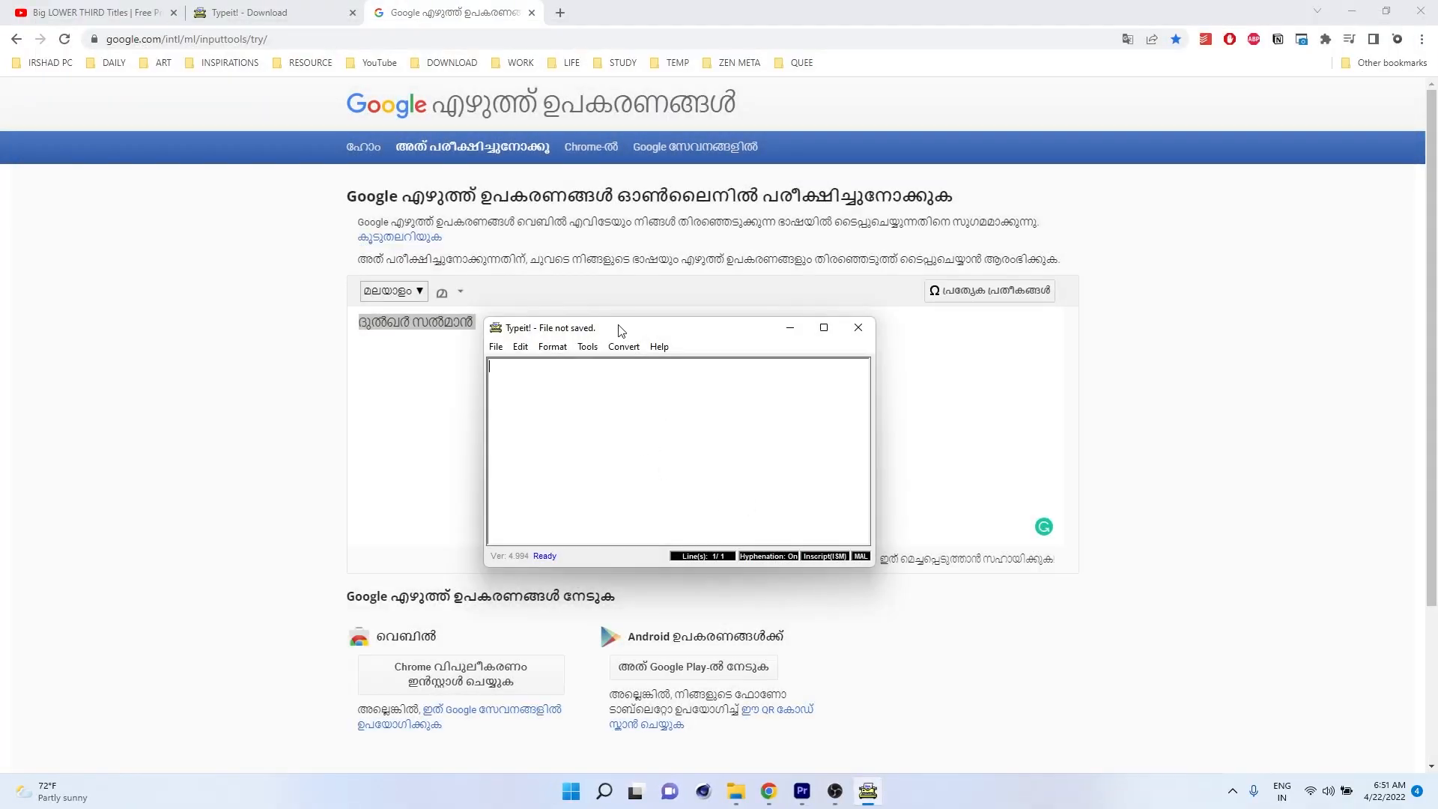
- Move the Typeit! window aside, copy the Malayalam name from the input tools page again, and return to Typeit!
{"action": "left_click_drag", "start_coordinate": [619, 331], "coordinate": [977, 342]}
{"action": "left_click", "coordinate": [572, 335]}
{"action": "right_click", "coordinate": [445, 330]}
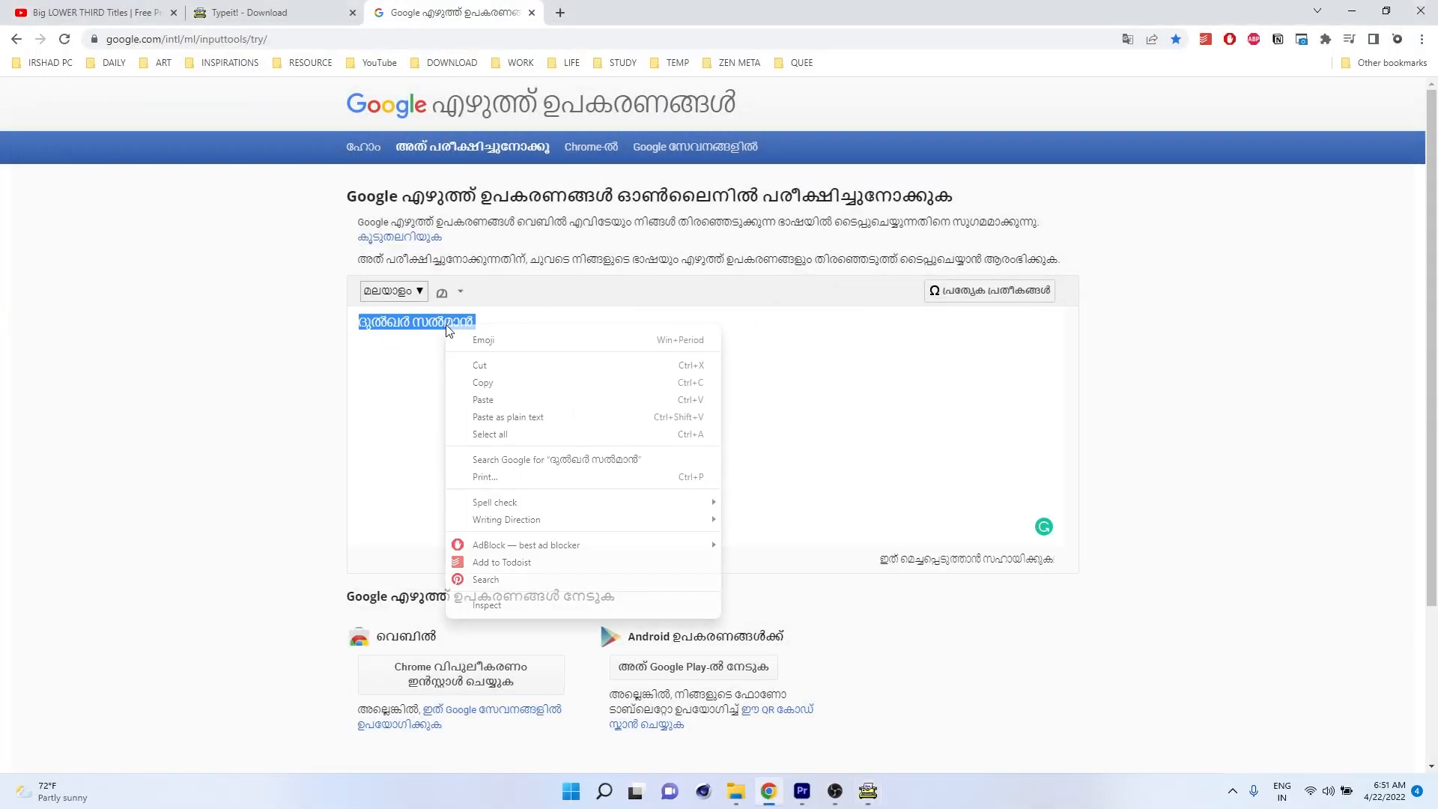
{"action": "left_click", "coordinate": [481, 383]}
{"action": "left_click", "coordinate": [877, 783]}
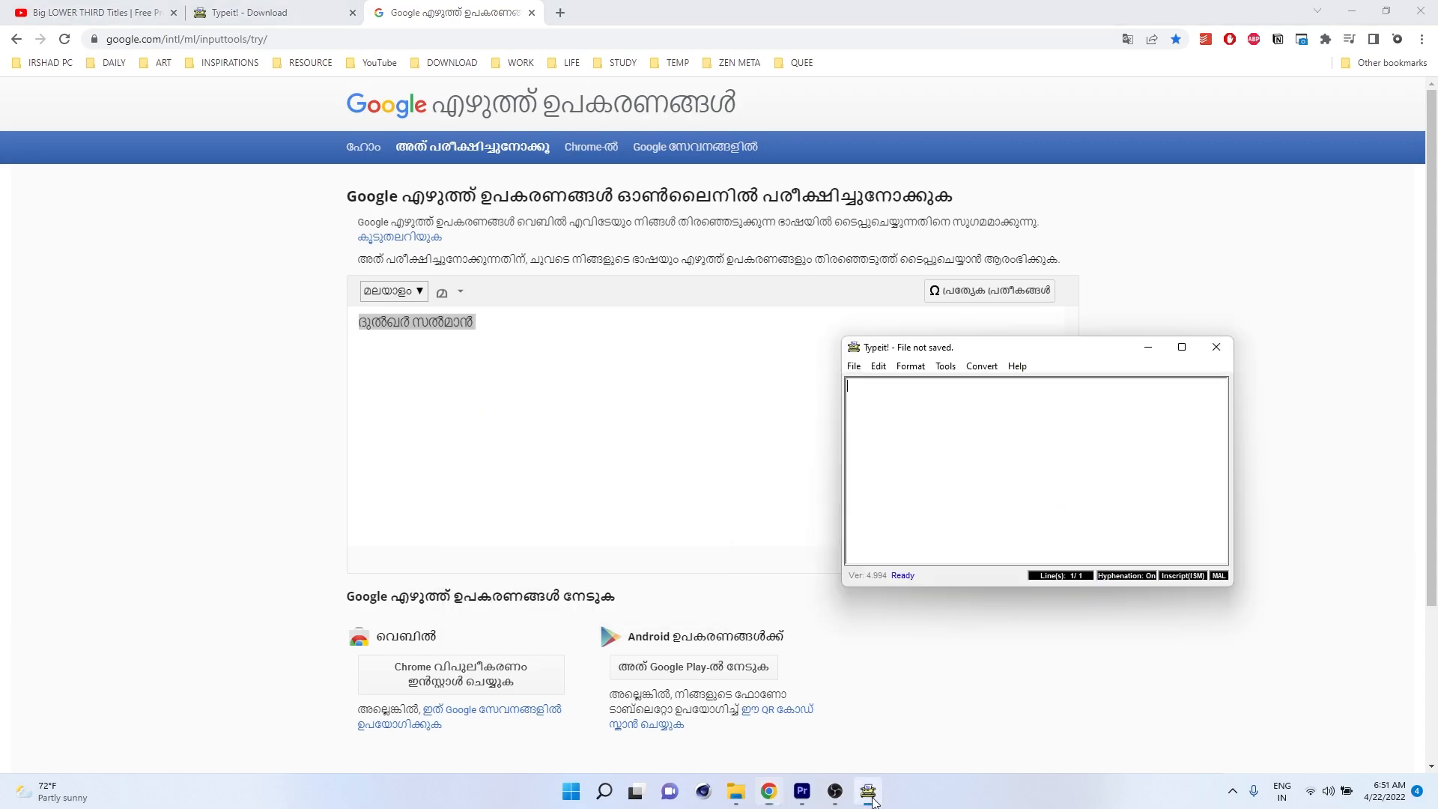
- Paste the copied name into Typeit! converted from Unicode, and remove the blank line above it
{"action": "left_click_drag", "start_coordinate": [1011, 352], "coordinate": [839, 310]}
{"action": "left_click", "coordinate": [811, 326]}
{"action": "mouse_move", "coordinate": [843, 358]}
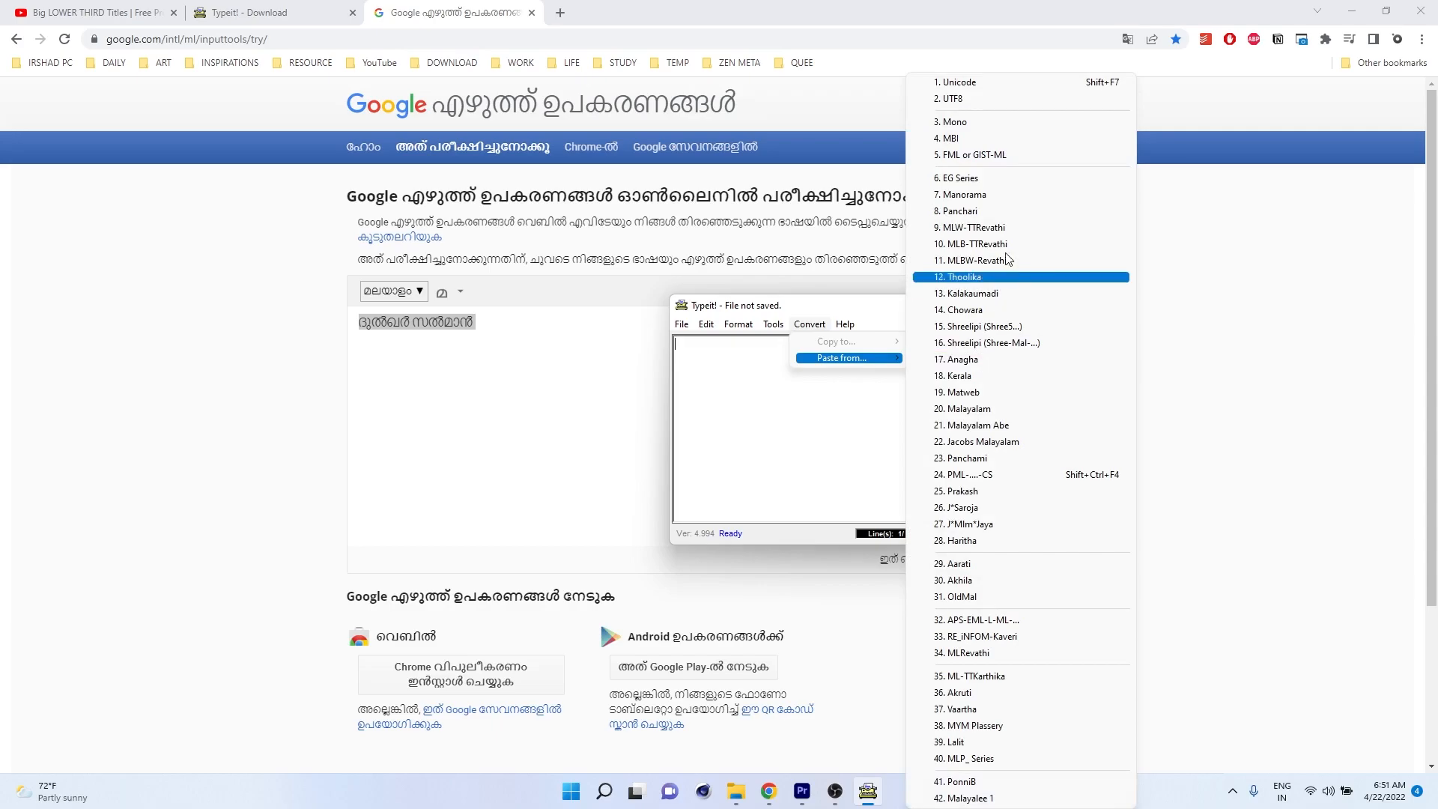
{"action": "left_click", "coordinate": [982, 84]}
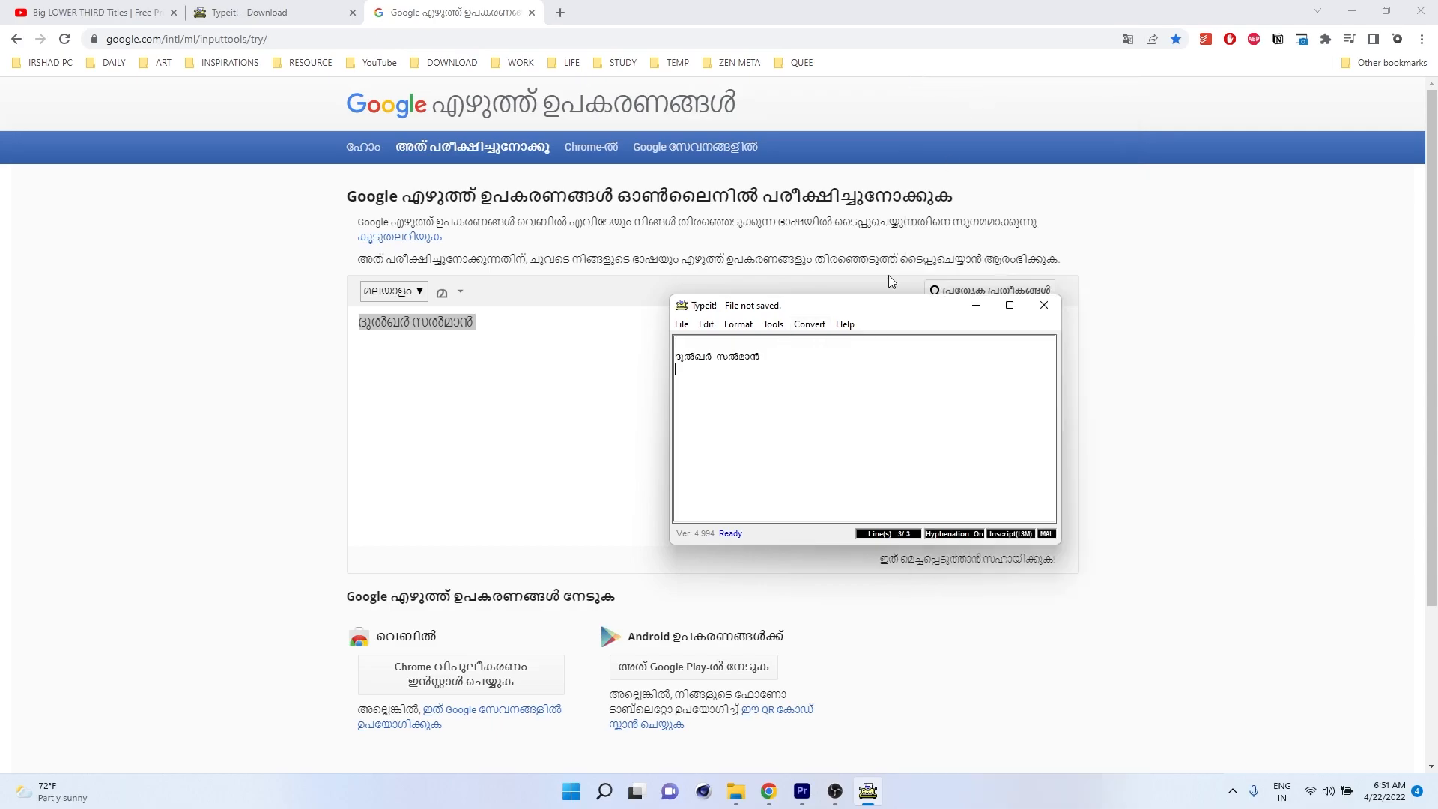
{"action": "left_click", "coordinate": [678, 353]}
{"action": "key", "text": "BackSpace"}
- Select the Malayalam name in Typeit! and copy it converted to the FML encoding
{"action": "left_click_drag", "start_coordinate": [778, 344], "coordinate": [611, 350]}
{"action": "left_click", "coordinate": [793, 367]}
{"action": "left_click_drag", "start_coordinate": [784, 344], "coordinate": [659, 345]}
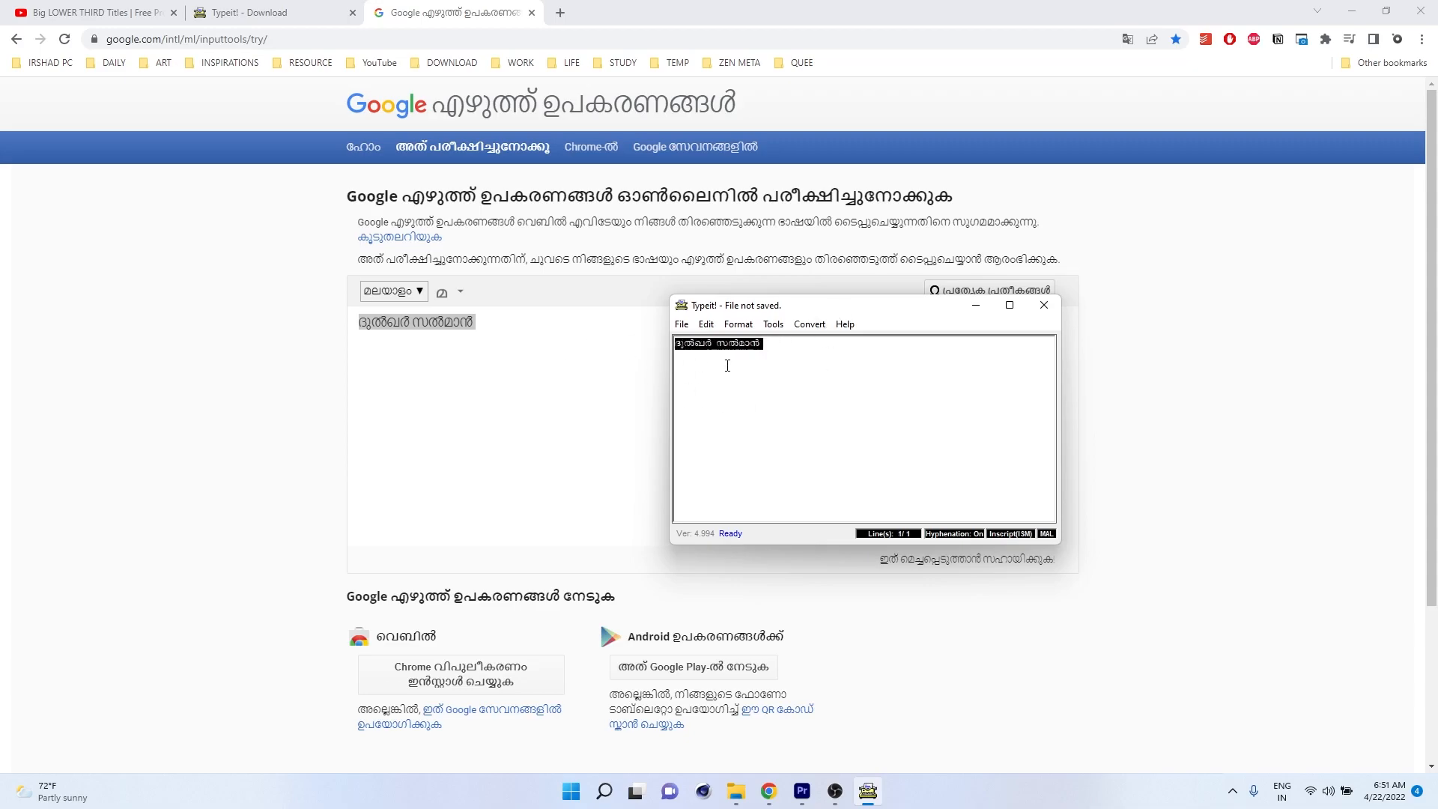
{"action": "left_click_drag", "start_coordinate": [818, 309], "coordinate": [710, 314]}
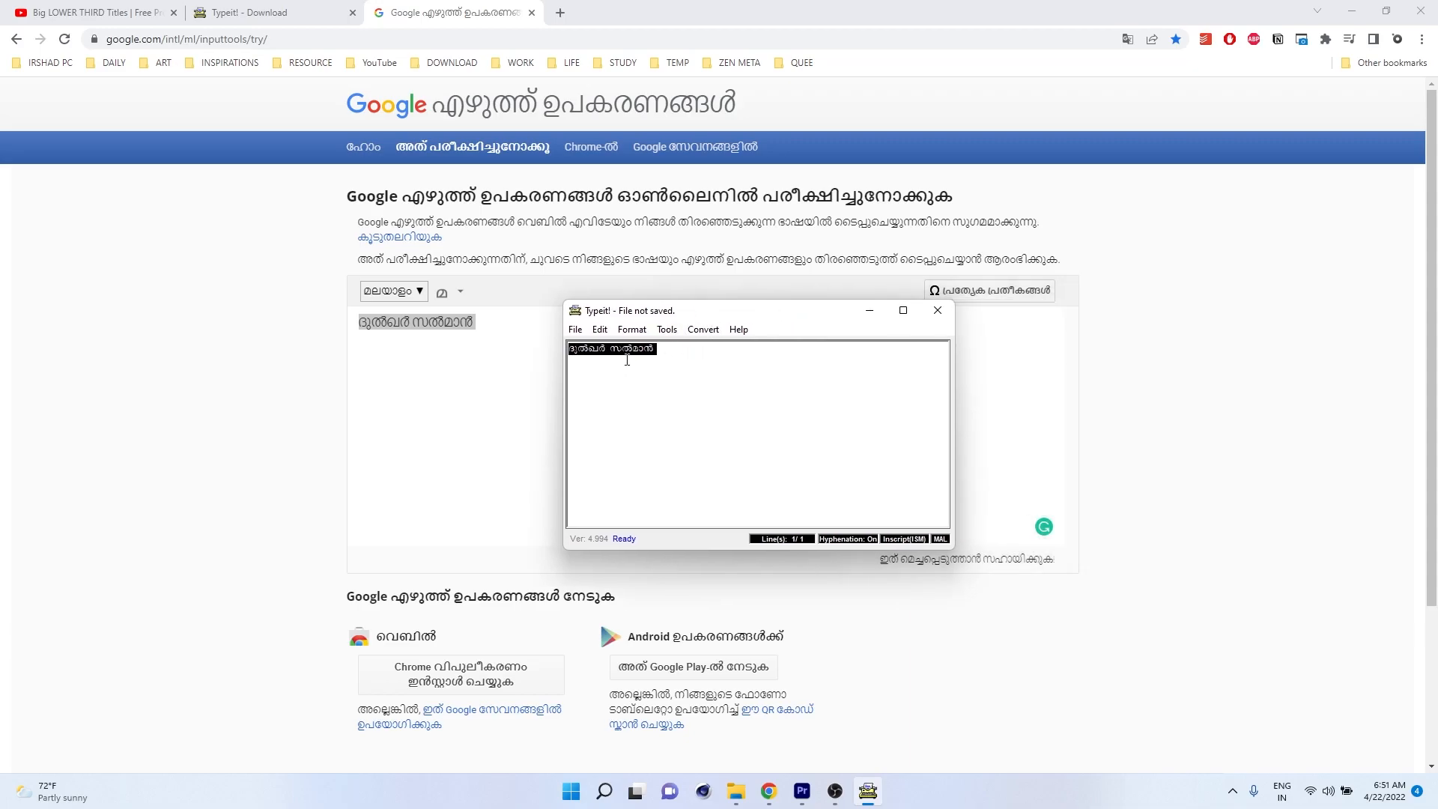
{"action": "left_click", "coordinate": [711, 331]}
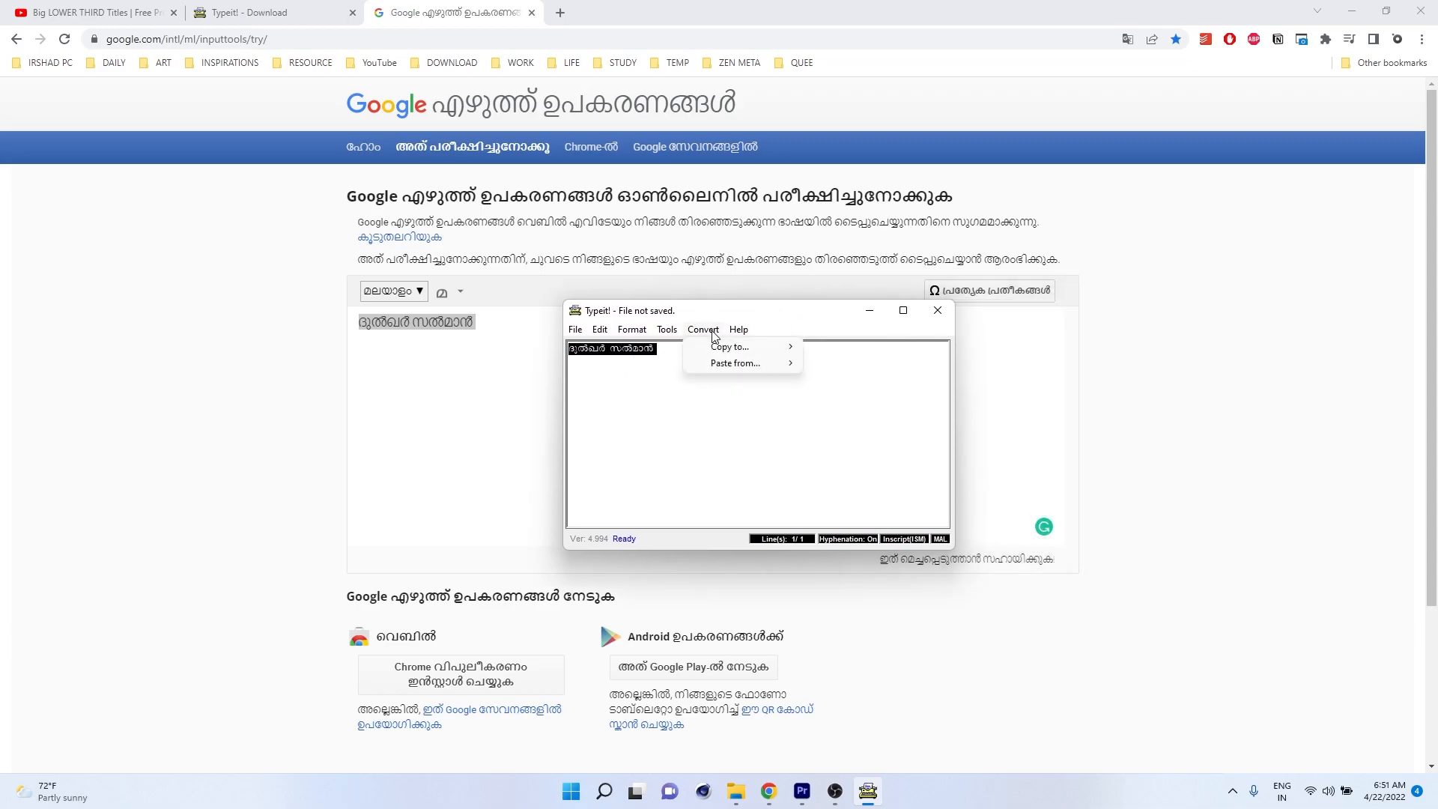
{"action": "mouse_move", "coordinate": [738, 347]}
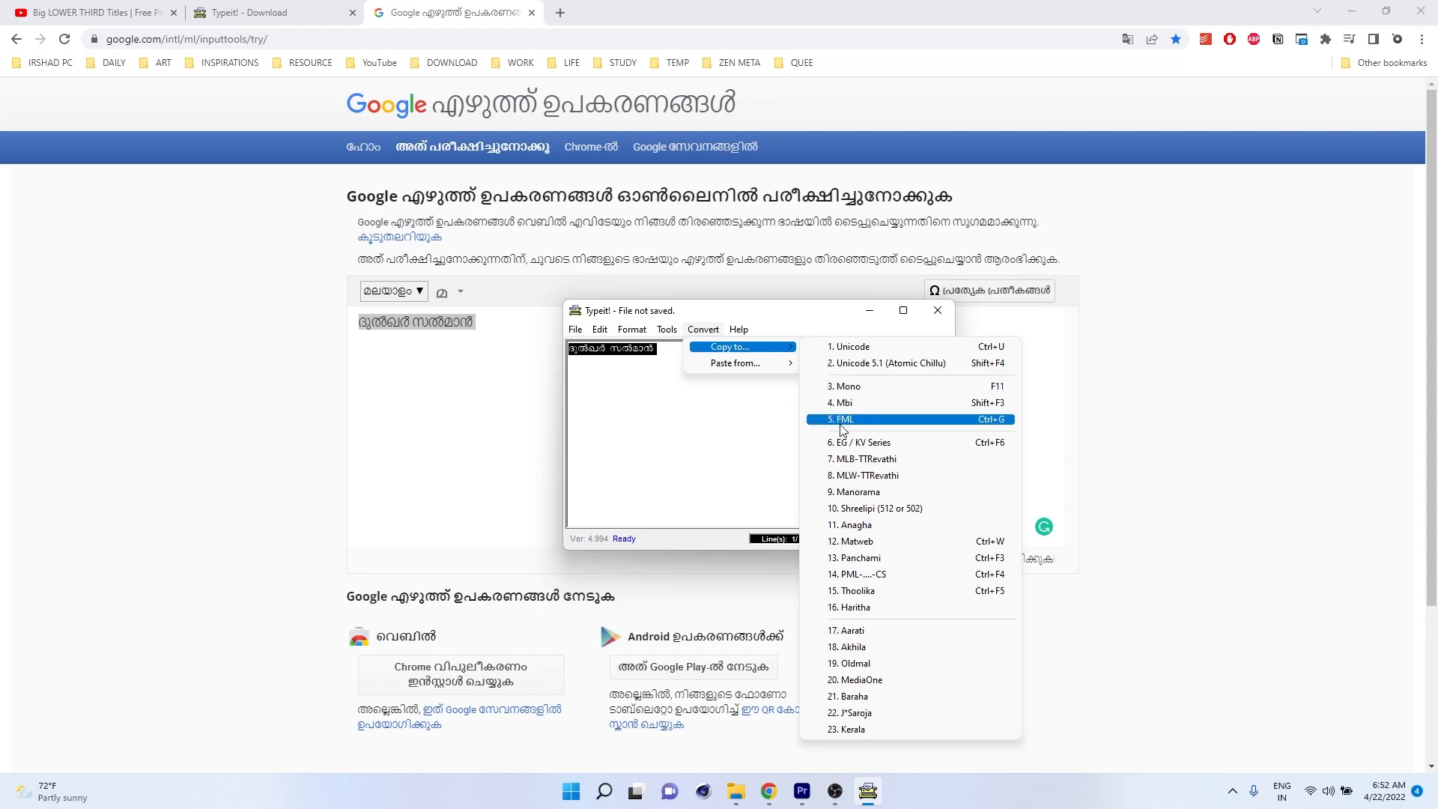
{"action": "left_click", "coordinate": [866, 420]}
{"action": "left_click", "coordinate": [764, 443]}
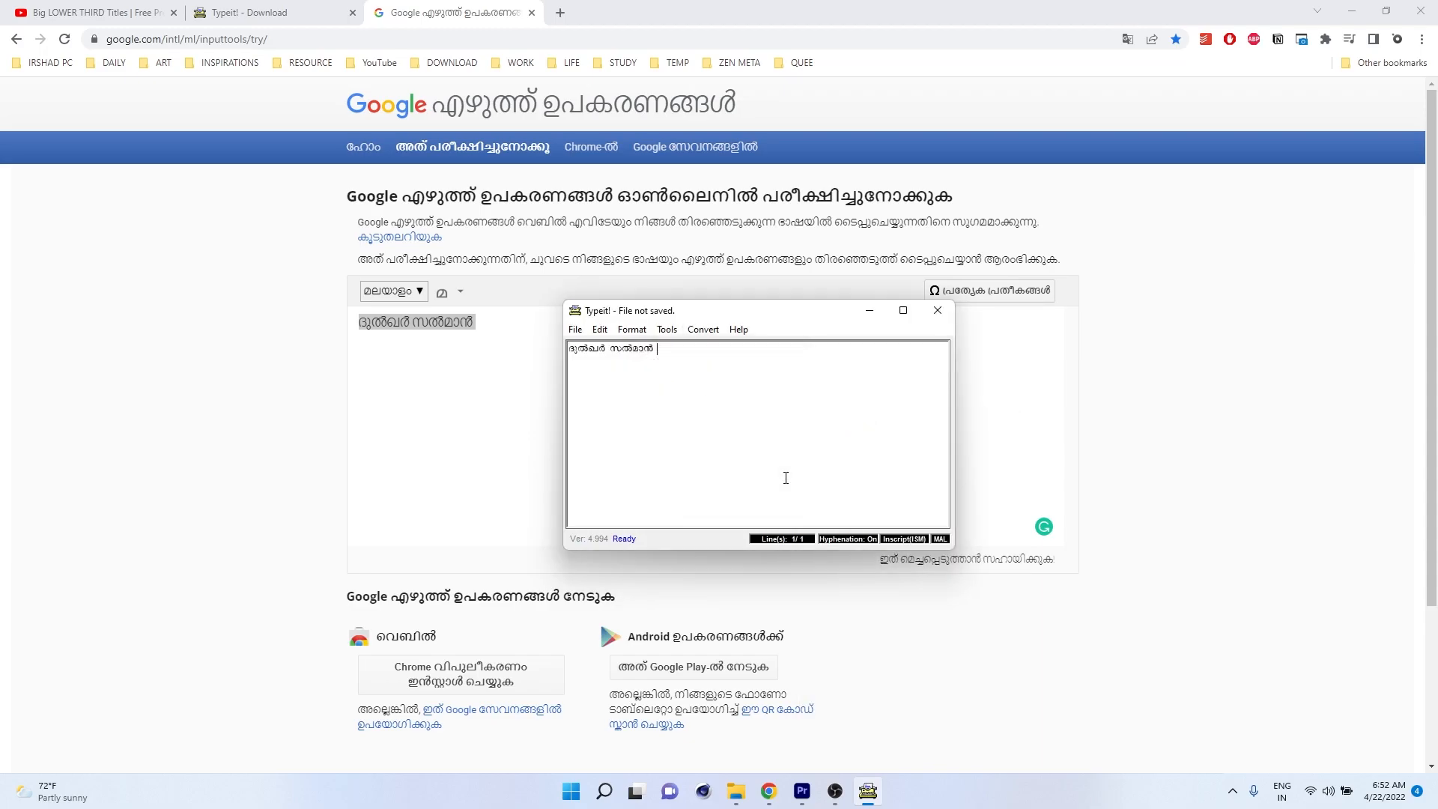
- Search the web for FML Malayalam fonts and browse page 5 of the FML font downloads on malayalamfont.com
{"action": "left_click", "coordinate": [583, 1]}
{"action": "left_click", "coordinate": [565, 14]}
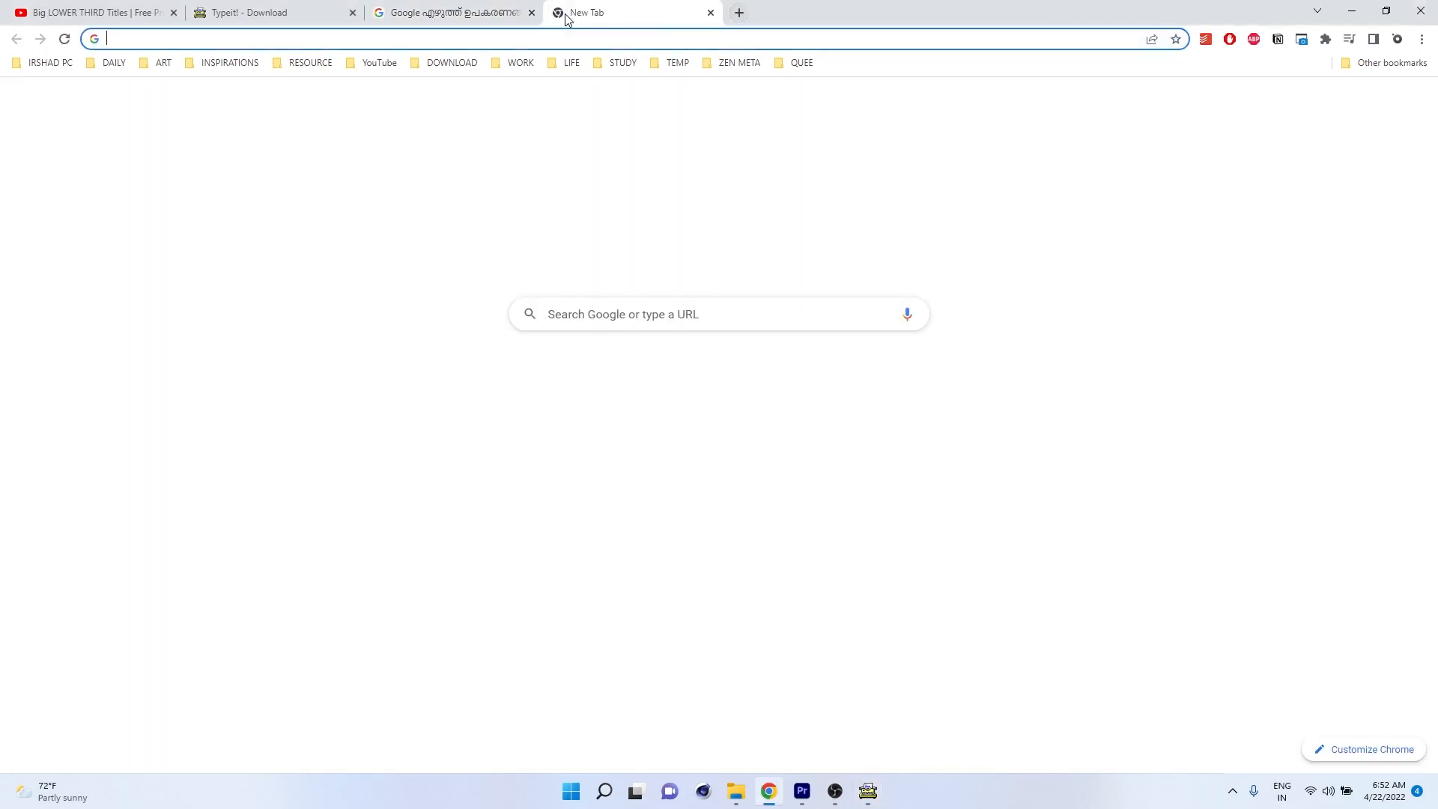
{"action": "type", "text": "fml"}
{"action": "key", "text": "Return"}
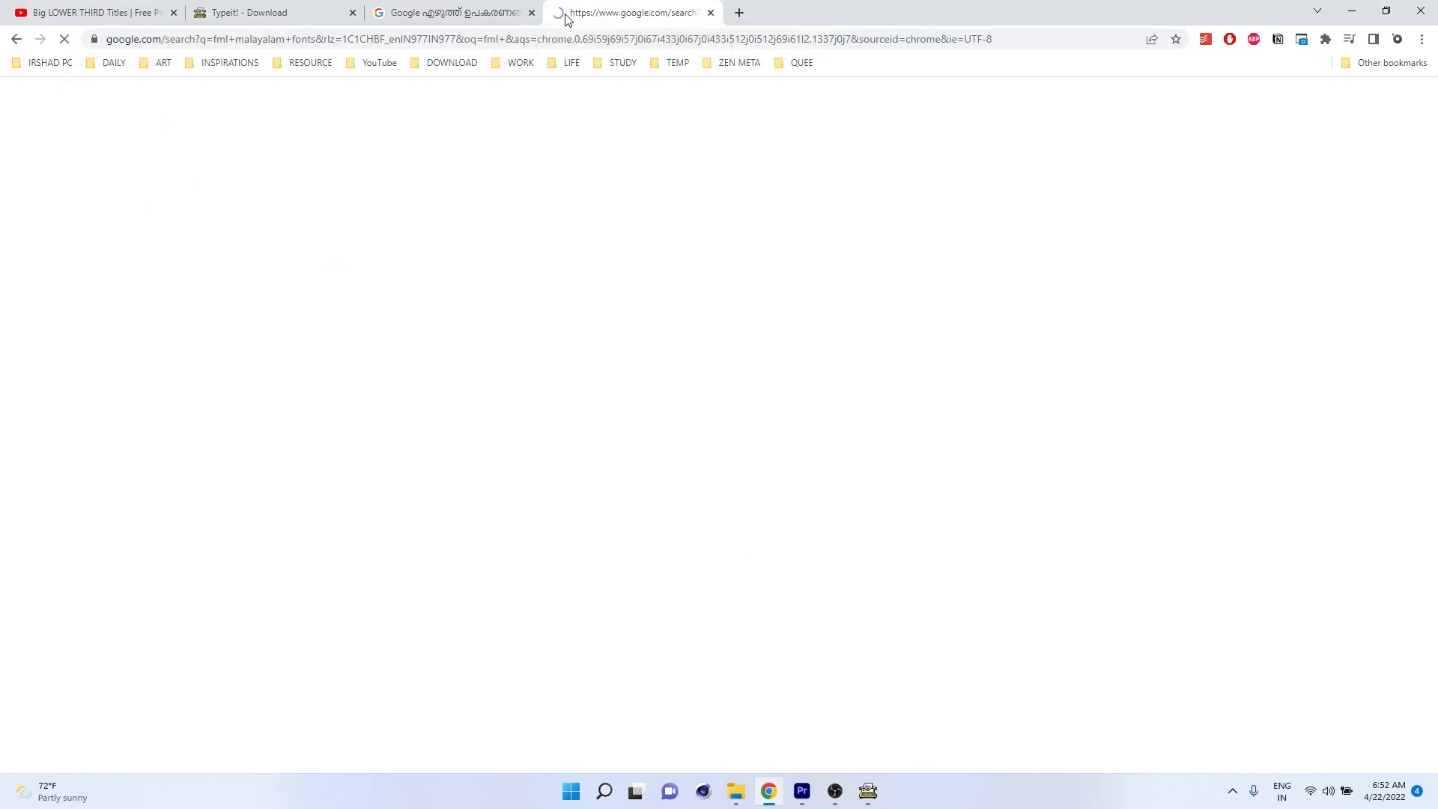
{"action": "left_click", "coordinate": [188, 238]}
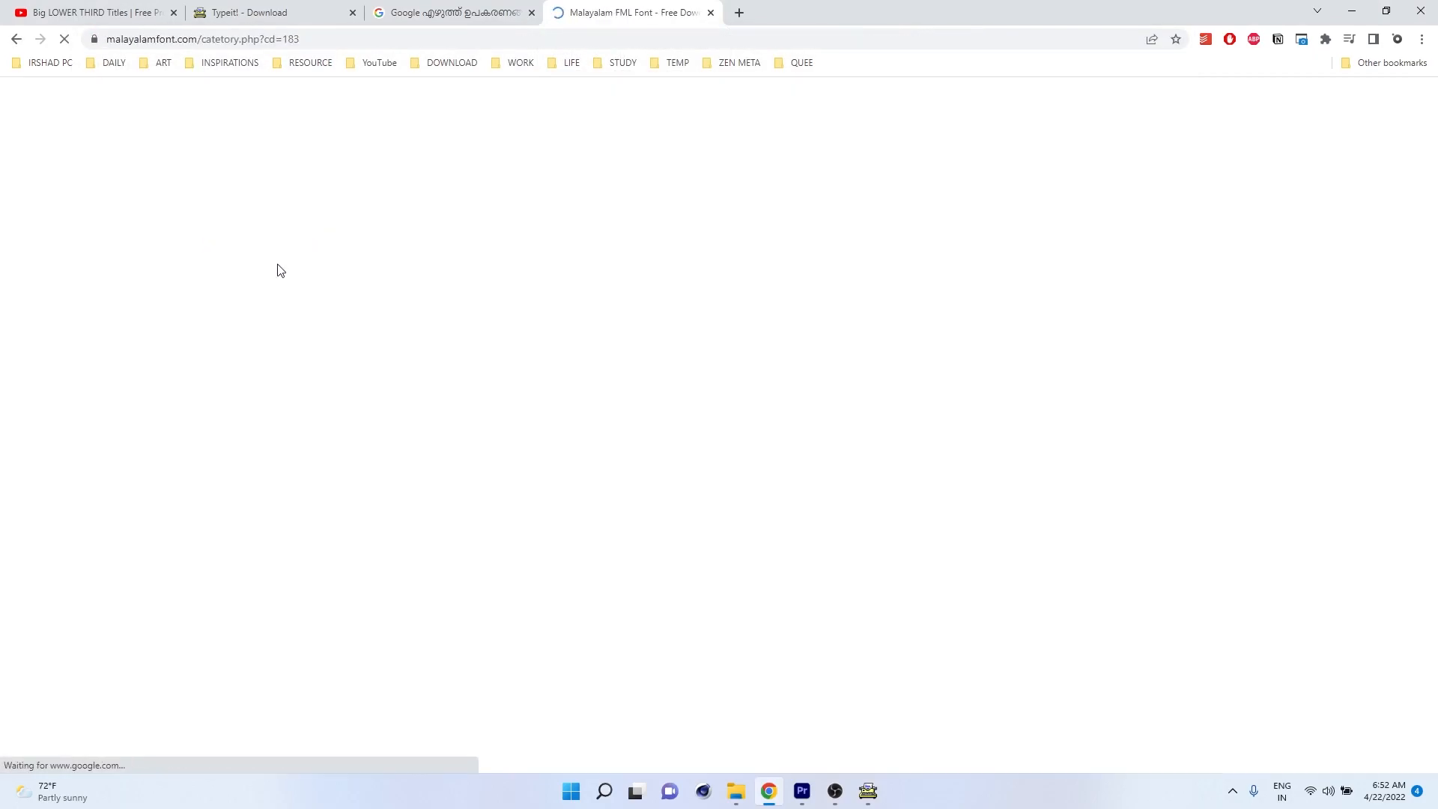
{"action": "scroll", "coordinate": [599, 427], "scroll_direction": "down", "scroll_amount": 3}
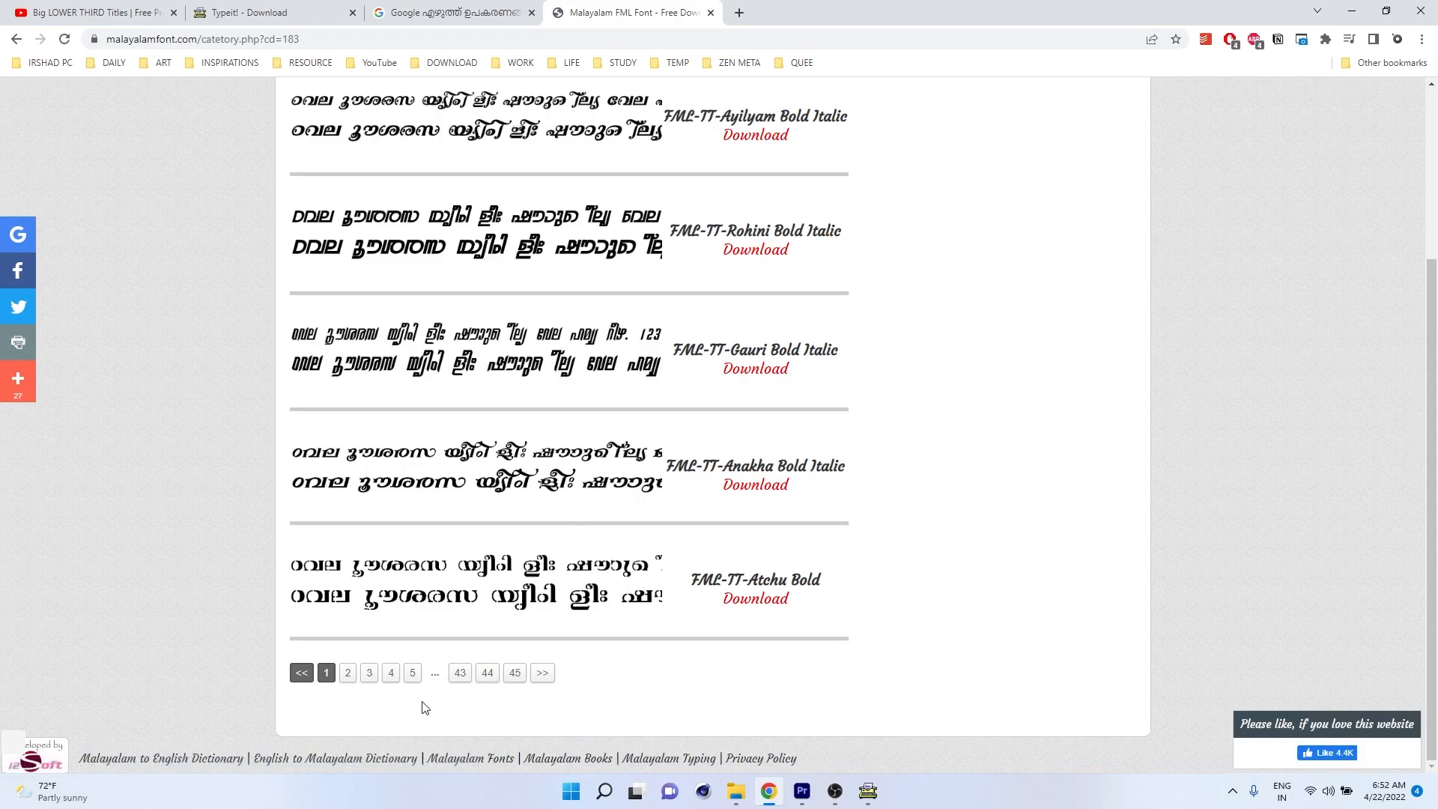
{"action": "left_click", "coordinate": [412, 672]}
{"action": "scroll", "coordinate": [636, 567], "scroll_direction": "down", "scroll_amount": 3}
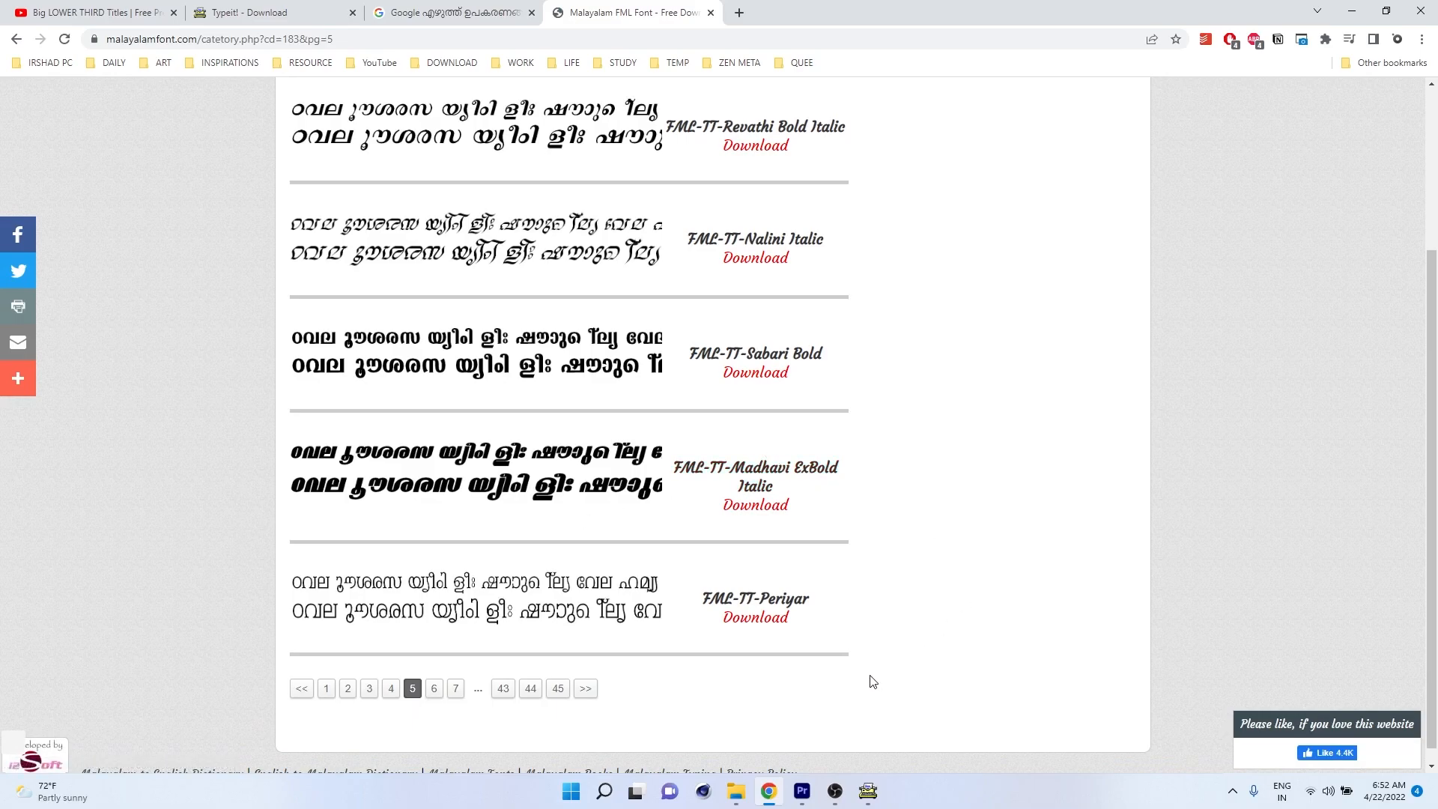
- Switch to Premiere Pro, open the recent YouTube project and create a new sequence
{"action": "left_click", "coordinate": [803, 801]}
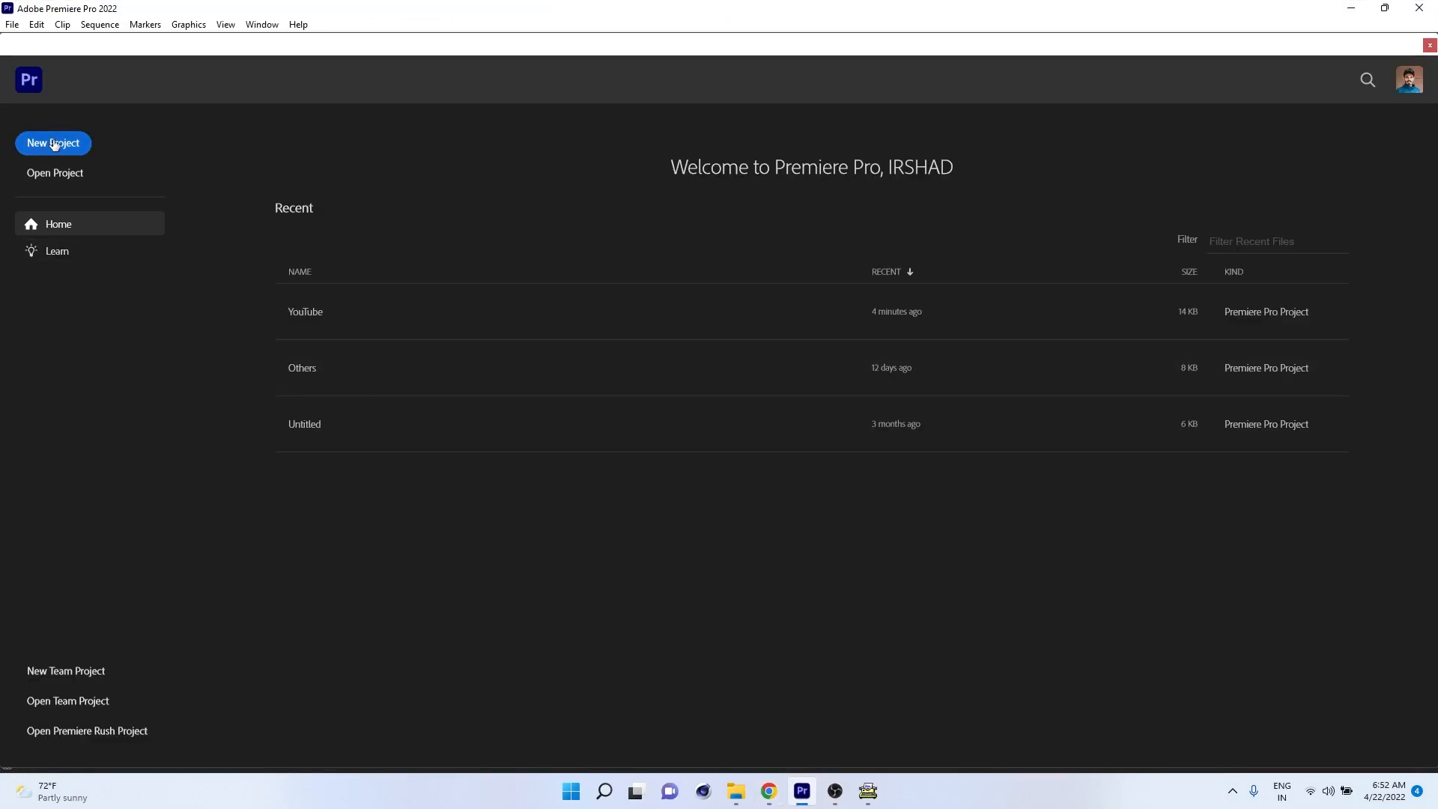
{"action": "left_click", "coordinate": [472, 308]}
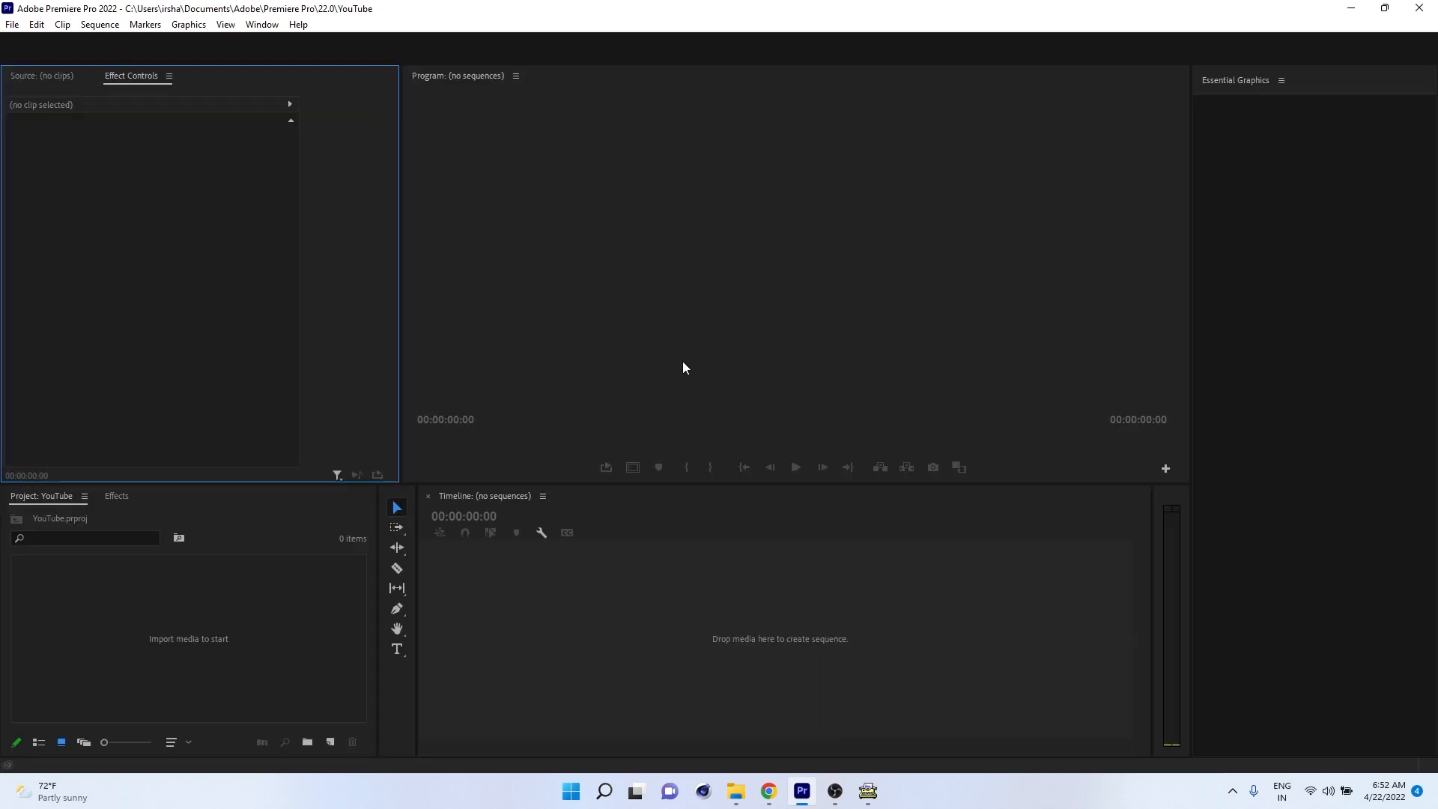
{"action": "left_click", "coordinate": [329, 743]}
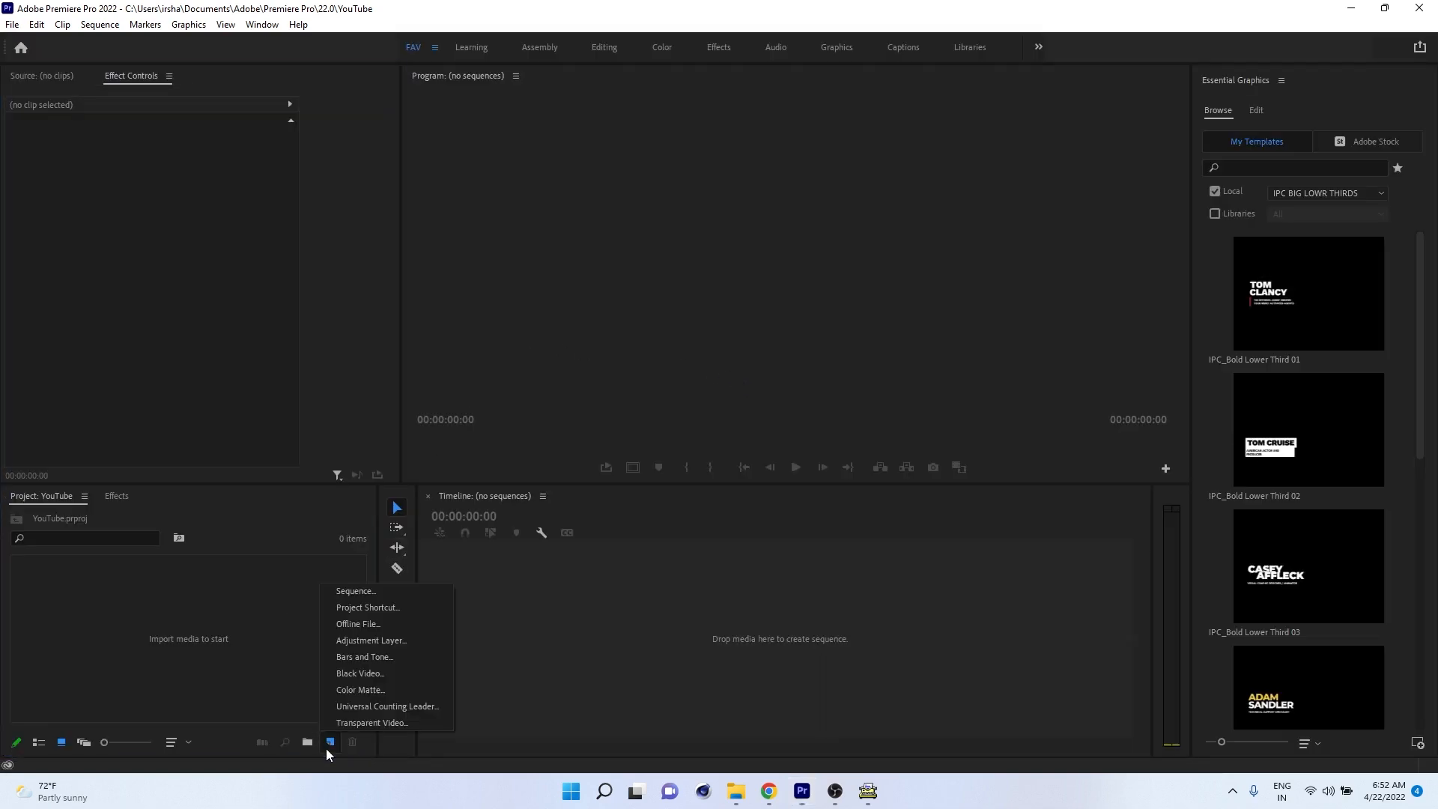
{"action": "left_click", "coordinate": [380, 592]}
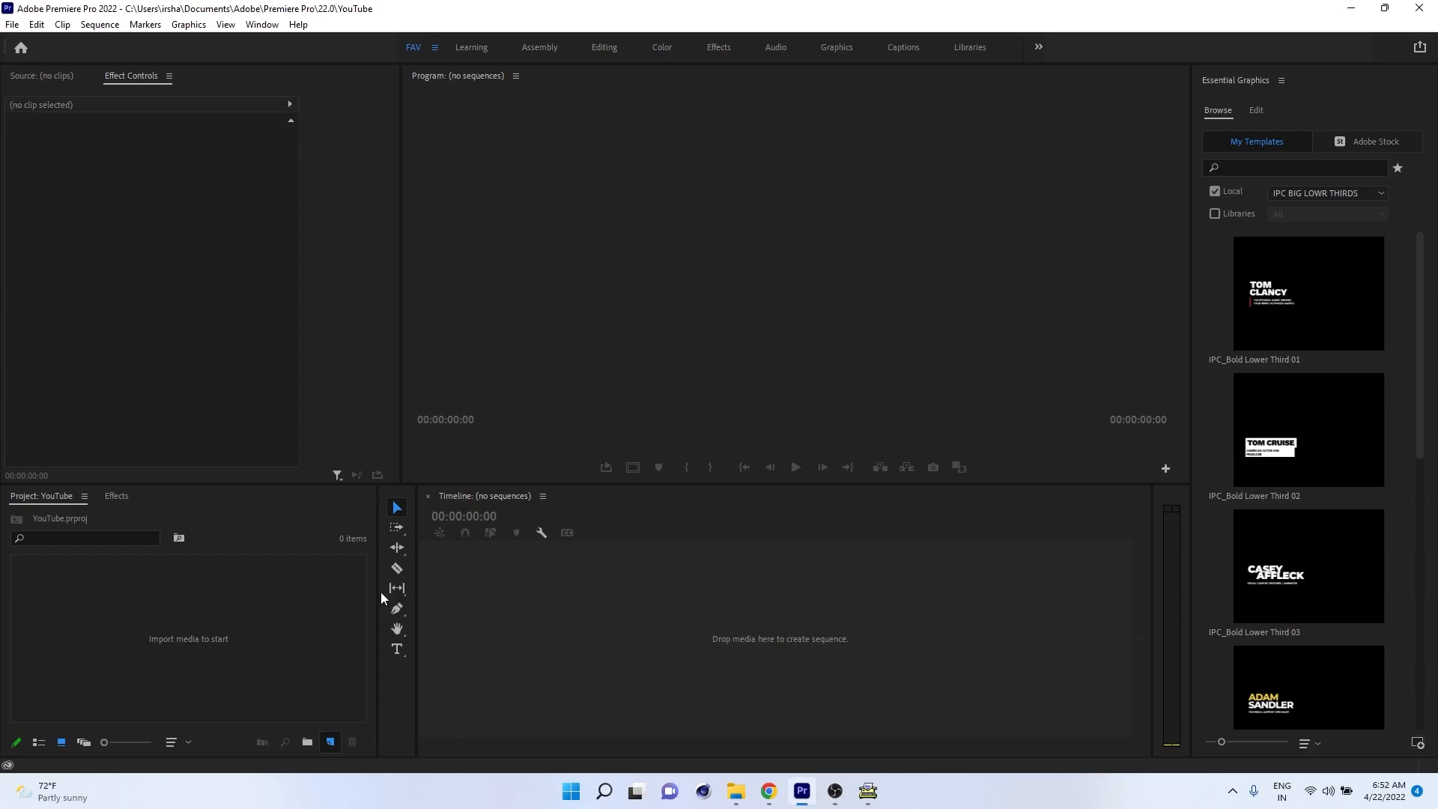
{"action": "double_click", "coordinate": [541, 469]}
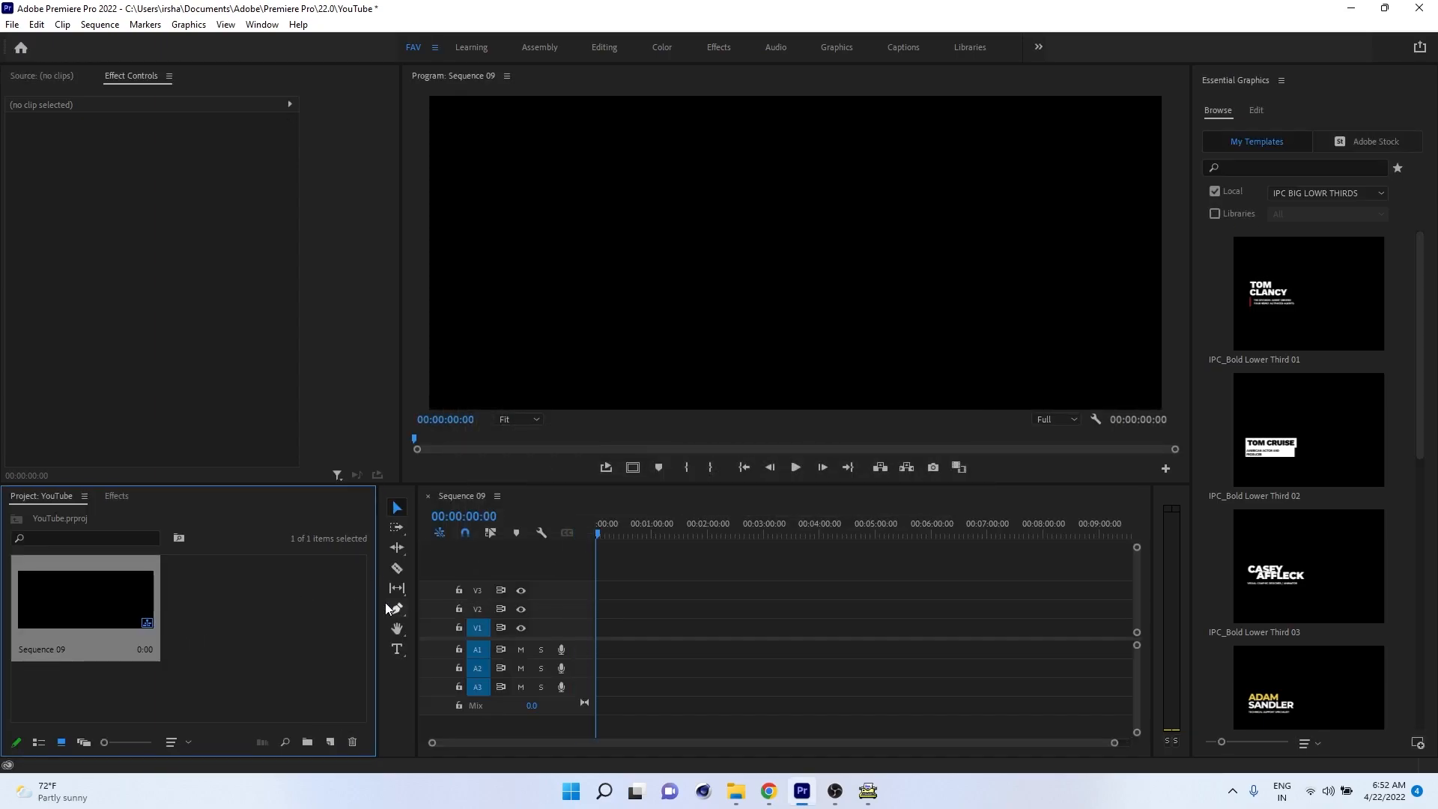
- Widen the Project and Essential Graphics panels, leaving the set of visible panels as it is
{"action": "left_click_drag", "start_coordinate": [378, 604], "coordinate": [398, 609]}
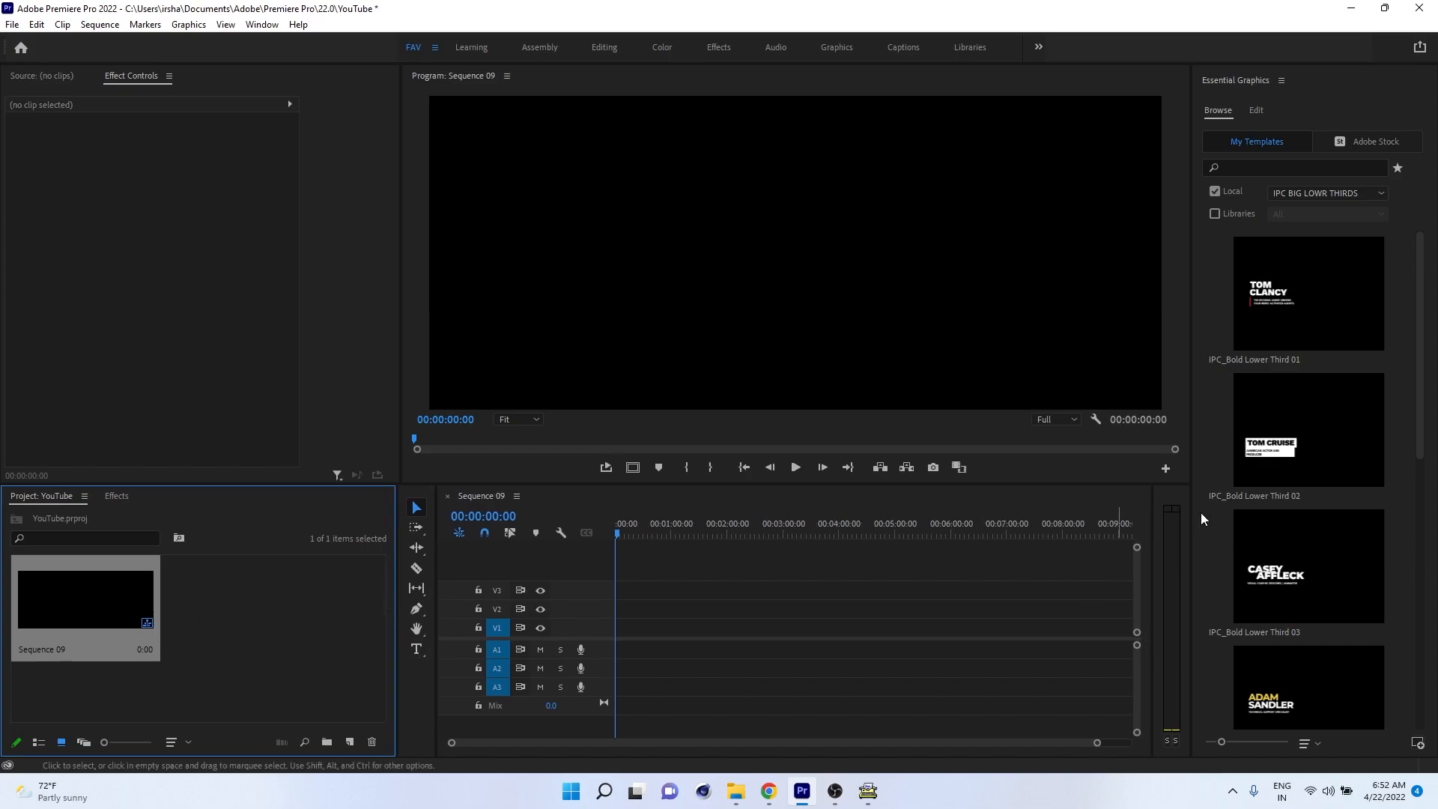
{"action": "left_click_drag", "start_coordinate": [1192, 469], "coordinate": [1150, 469]}
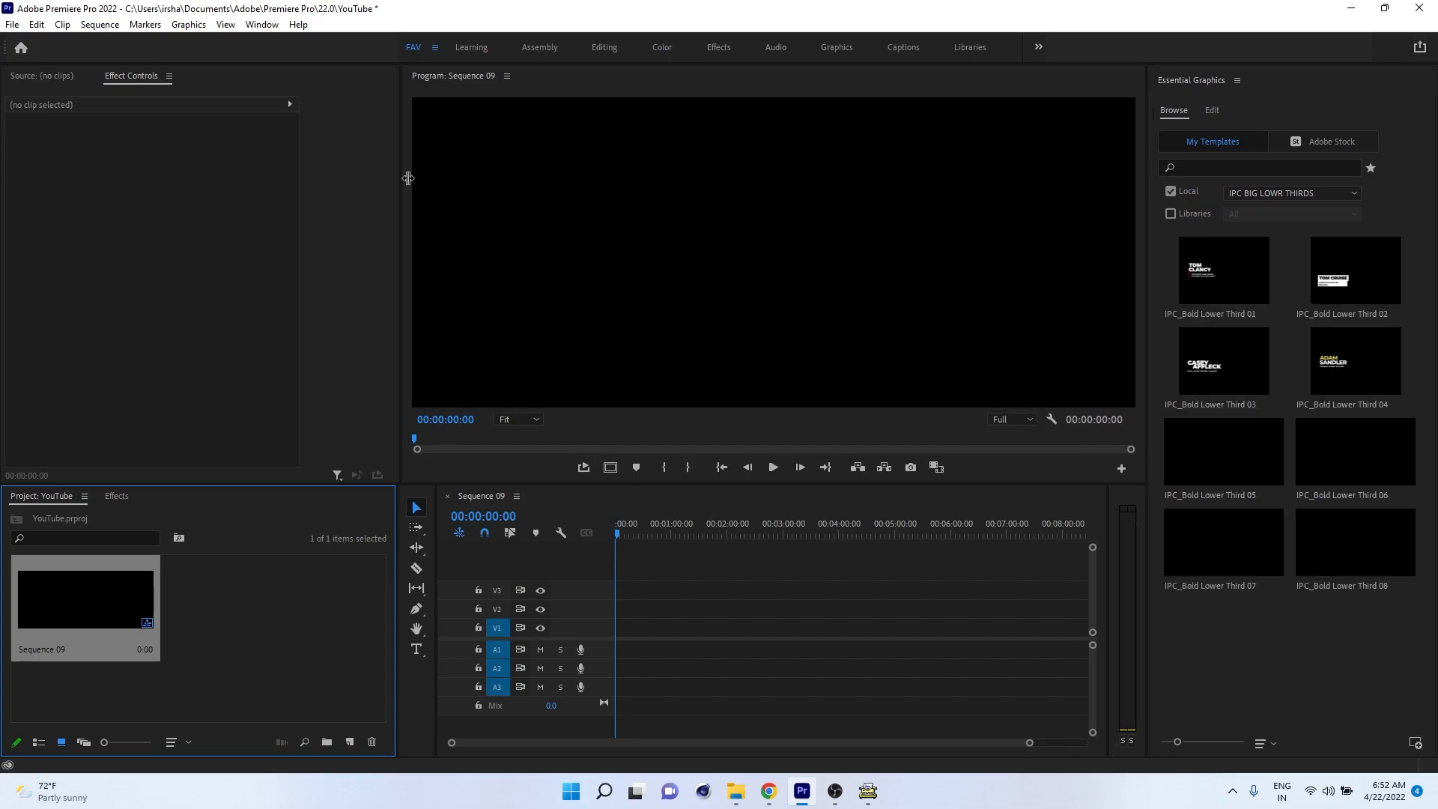
{"action": "left_click", "coordinate": [262, 24]}
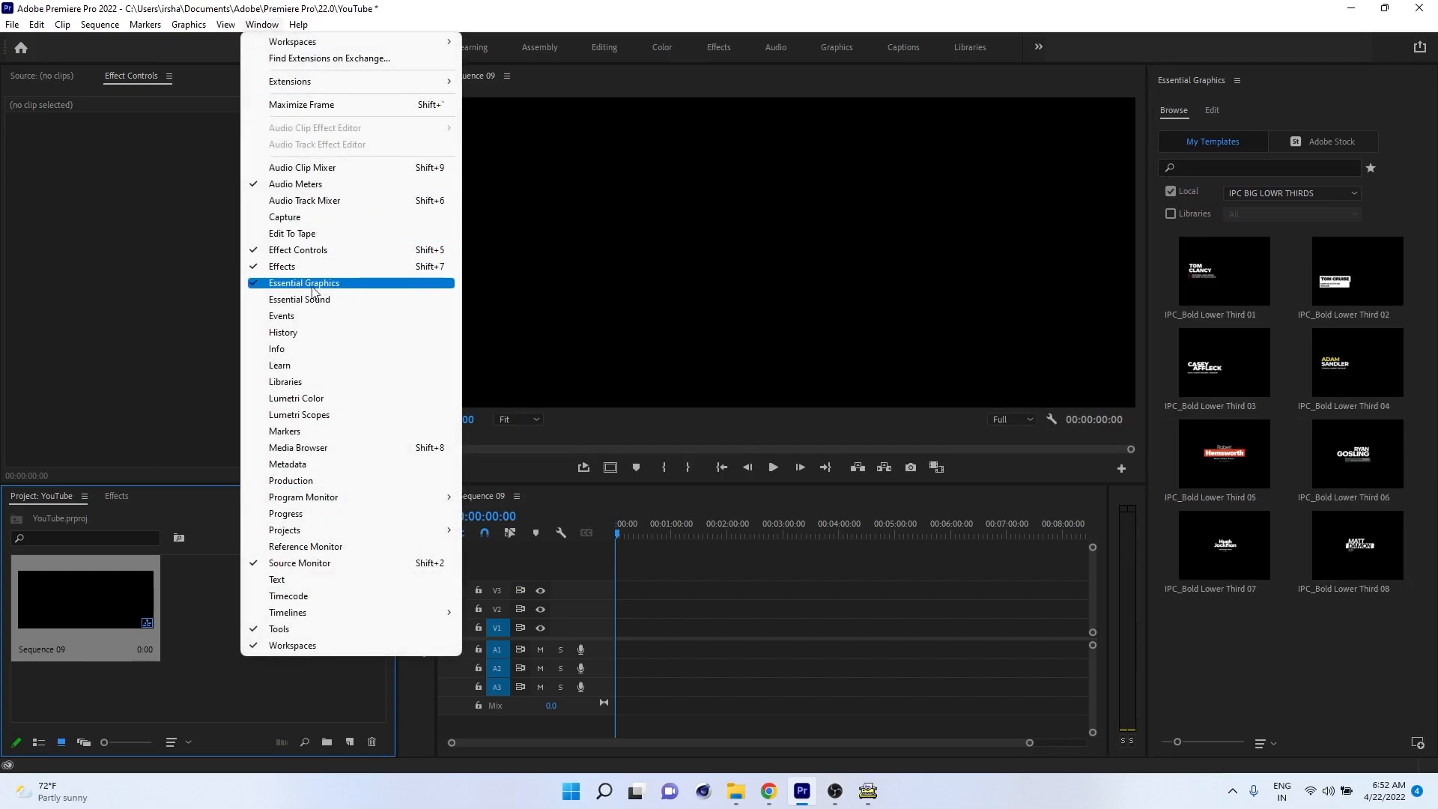
{"action": "left_click", "coordinate": [1047, 7]}
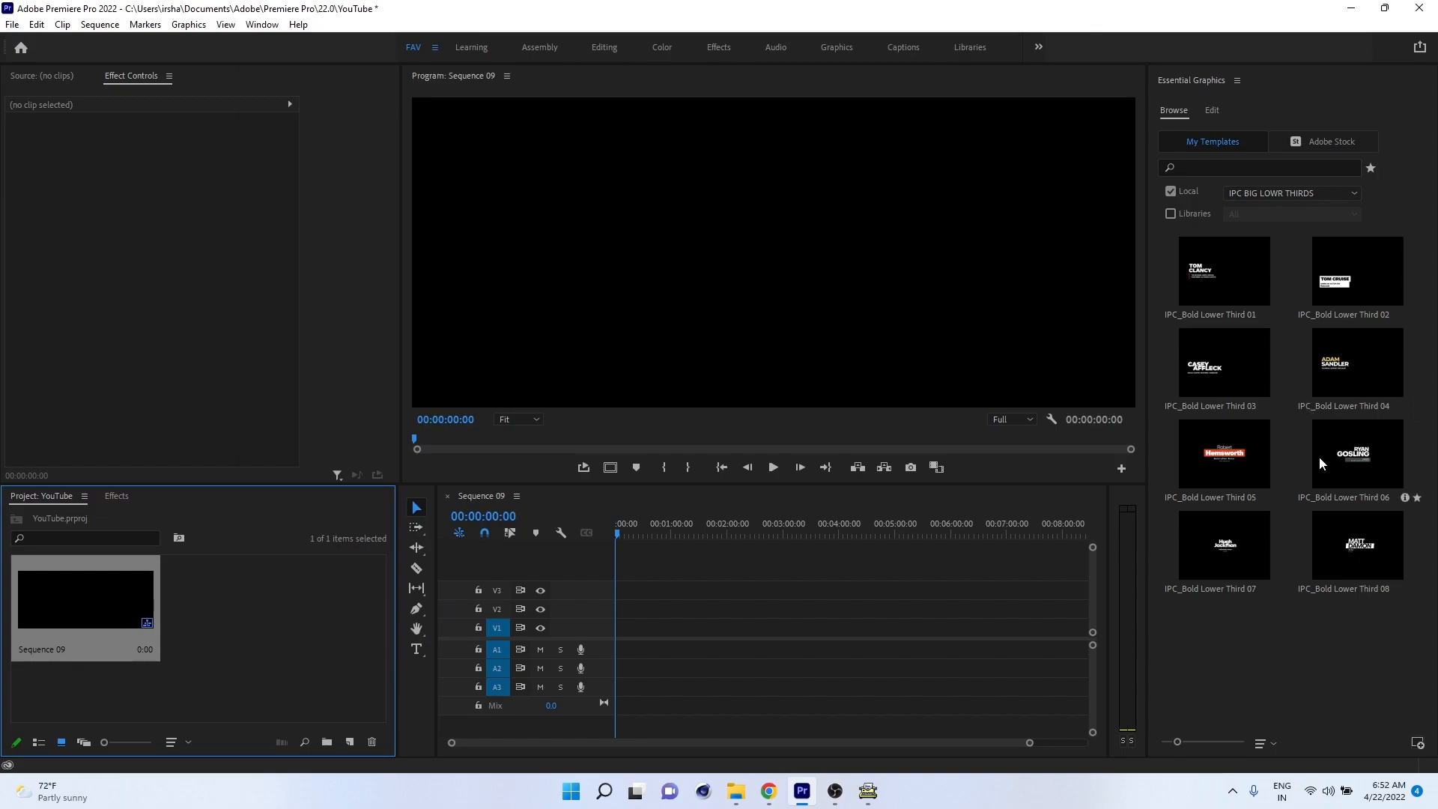
- Place the IPC_Bold Lower Third 07 template on track V2 at the start of the sequence
{"action": "left_click_drag", "start_coordinate": [1249, 541], "coordinate": [614, 613]}
{"action": "left_click", "coordinate": [842, 424]}
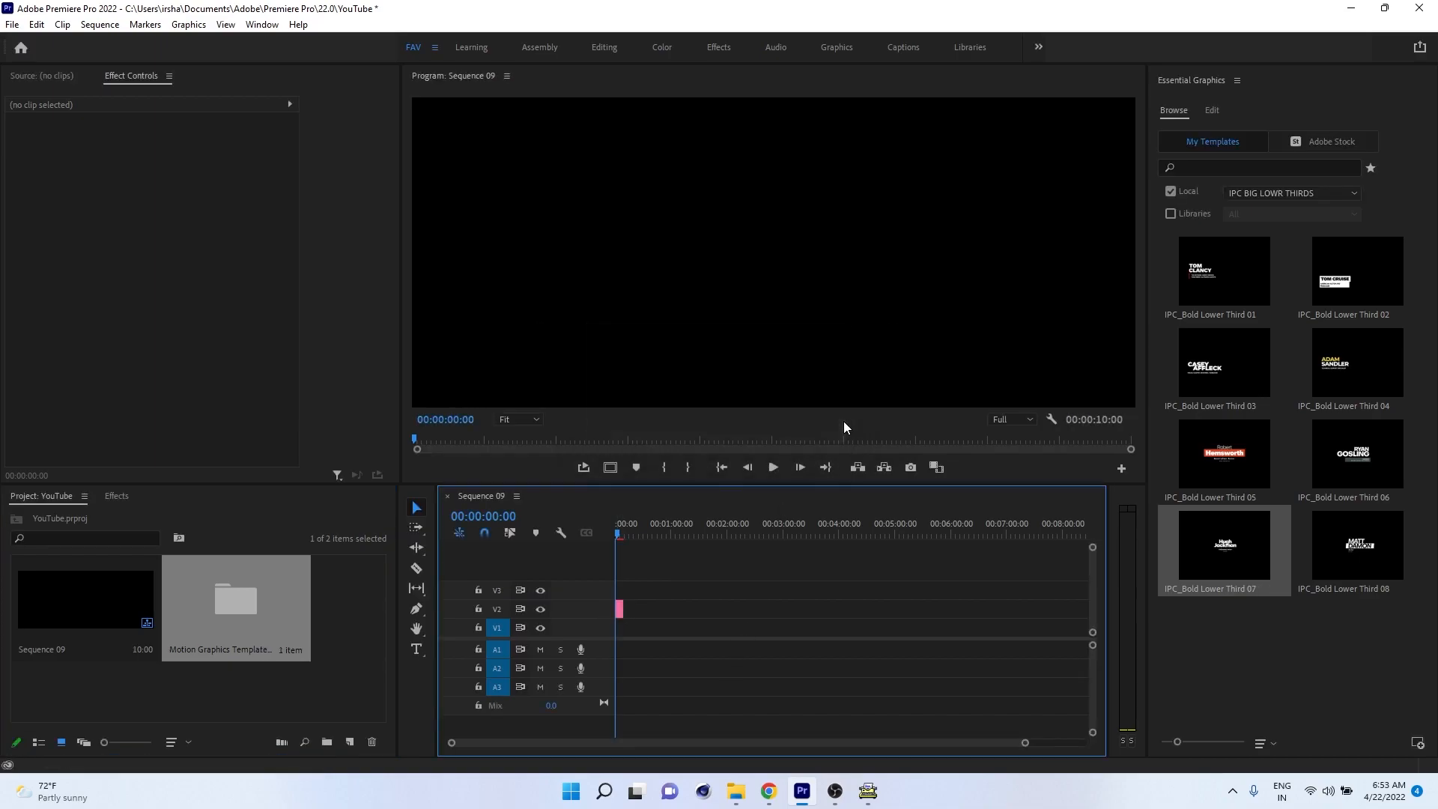
{"action": "key", "text": "equal"}
{"action": "key", "text": "equal"}
{"action": "key", "text": "equal"}
{"action": "key", "text": "equal"}
{"action": "key", "text": "equal"}
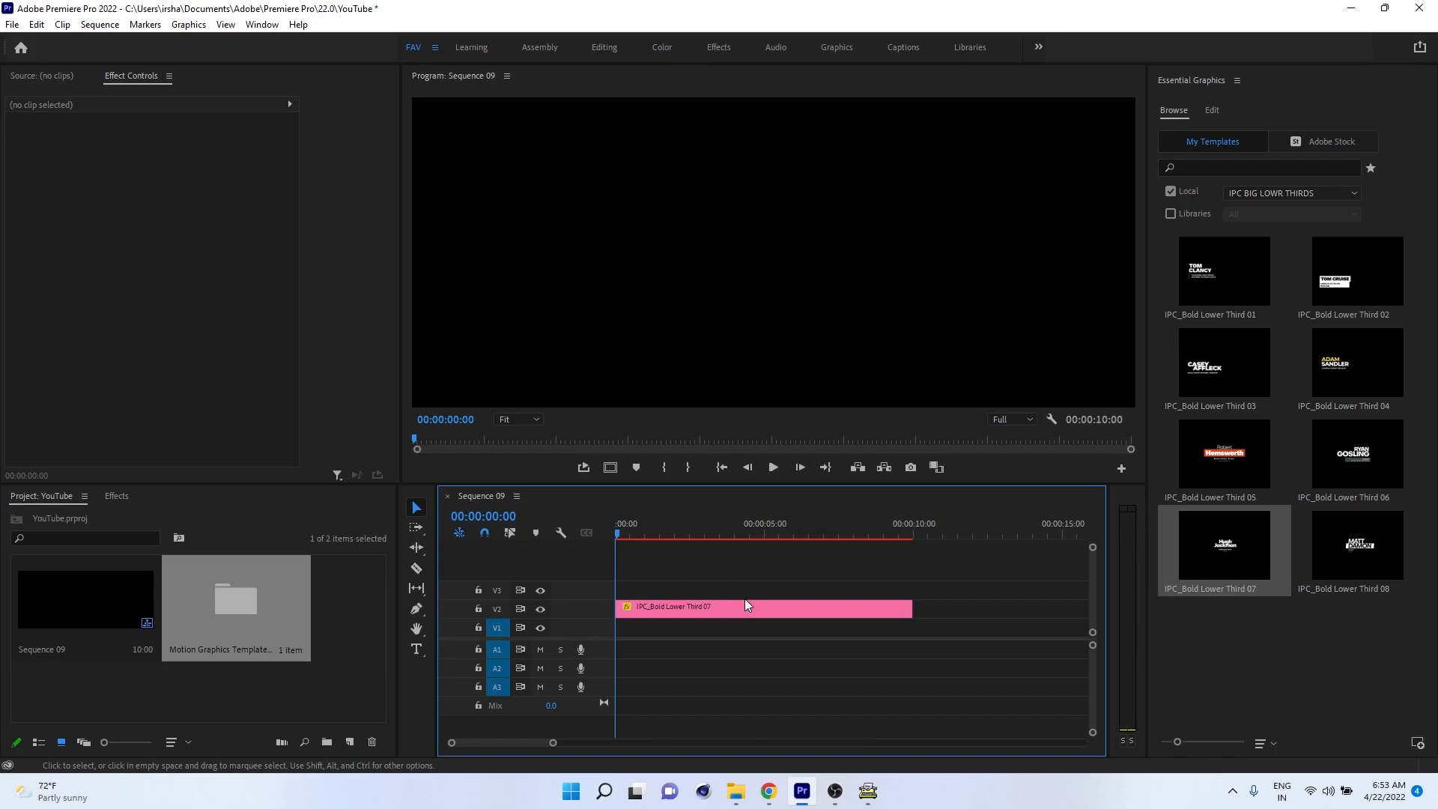
{"action": "key", "text": "minus"}
{"action": "key", "text": "equal"}
{"action": "key", "text": "equal"}
{"action": "key", "text": "minus"}
- Move the playhead to 00:00:02:04, select the lower third clip and show its editable graphic properties
{"action": "left_click_drag", "start_coordinate": [627, 525], "coordinate": [680, 550]}
{"action": "left_click", "coordinate": [690, 610]}
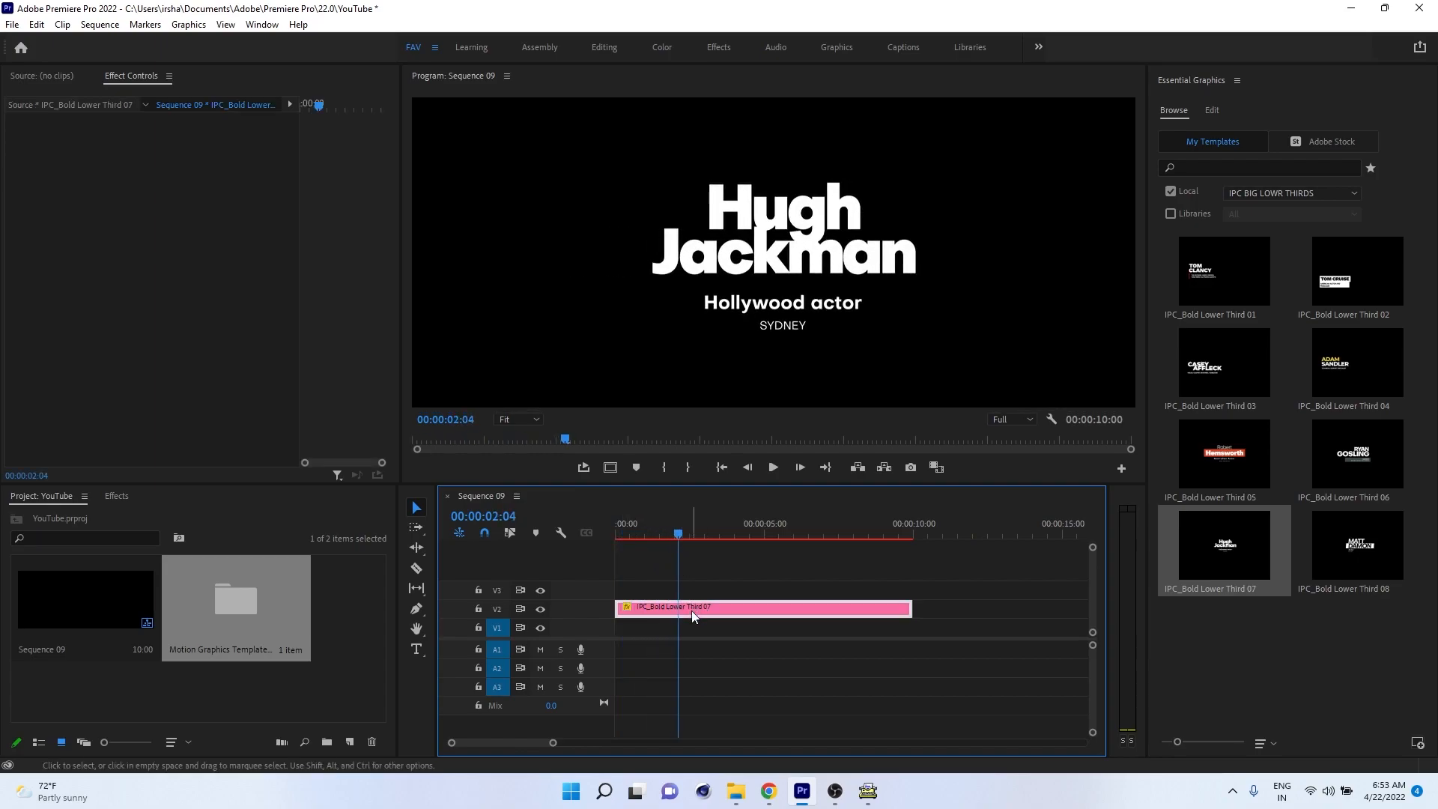
{"action": "left_click", "coordinate": [1214, 110]}
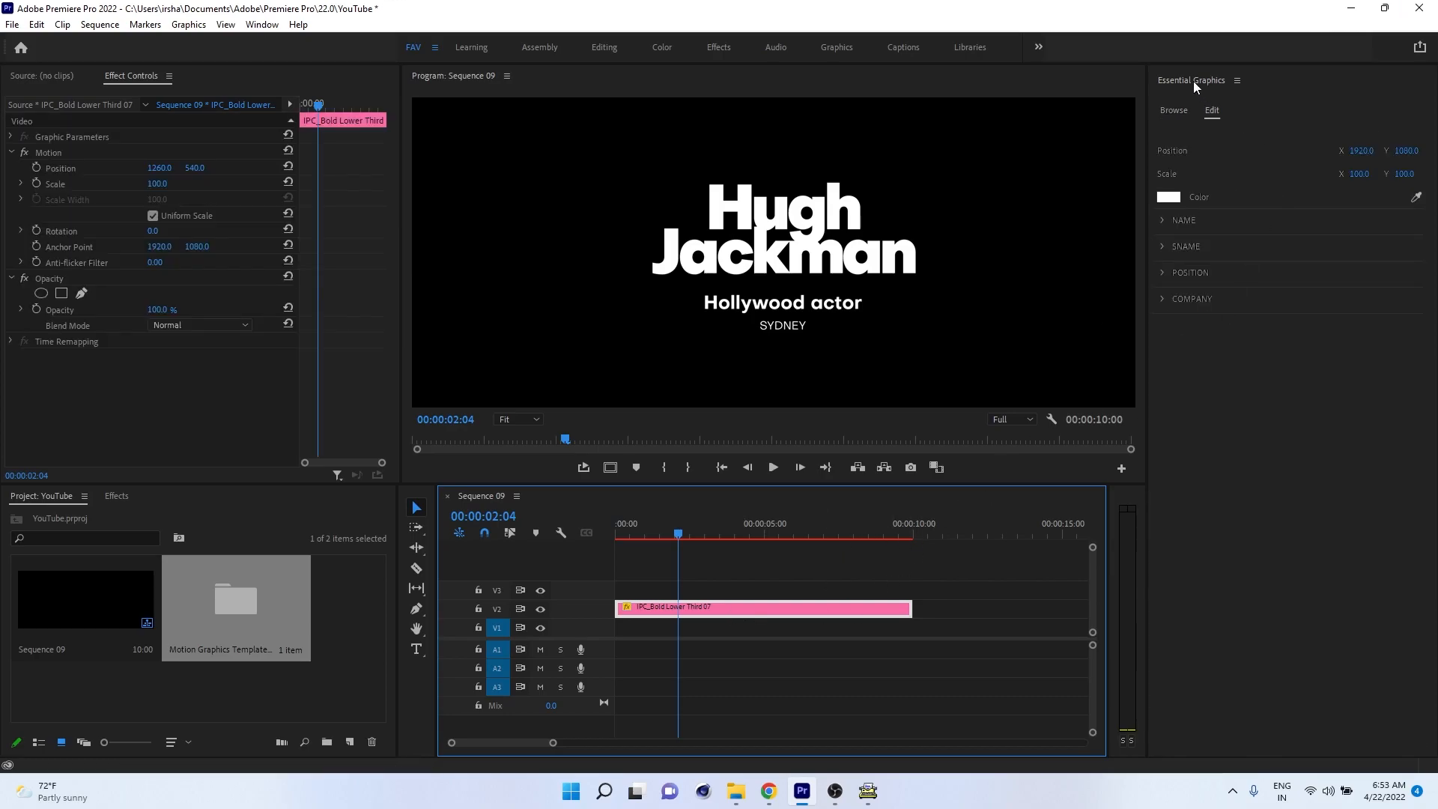
{"action": "left_click", "coordinate": [1208, 113]}
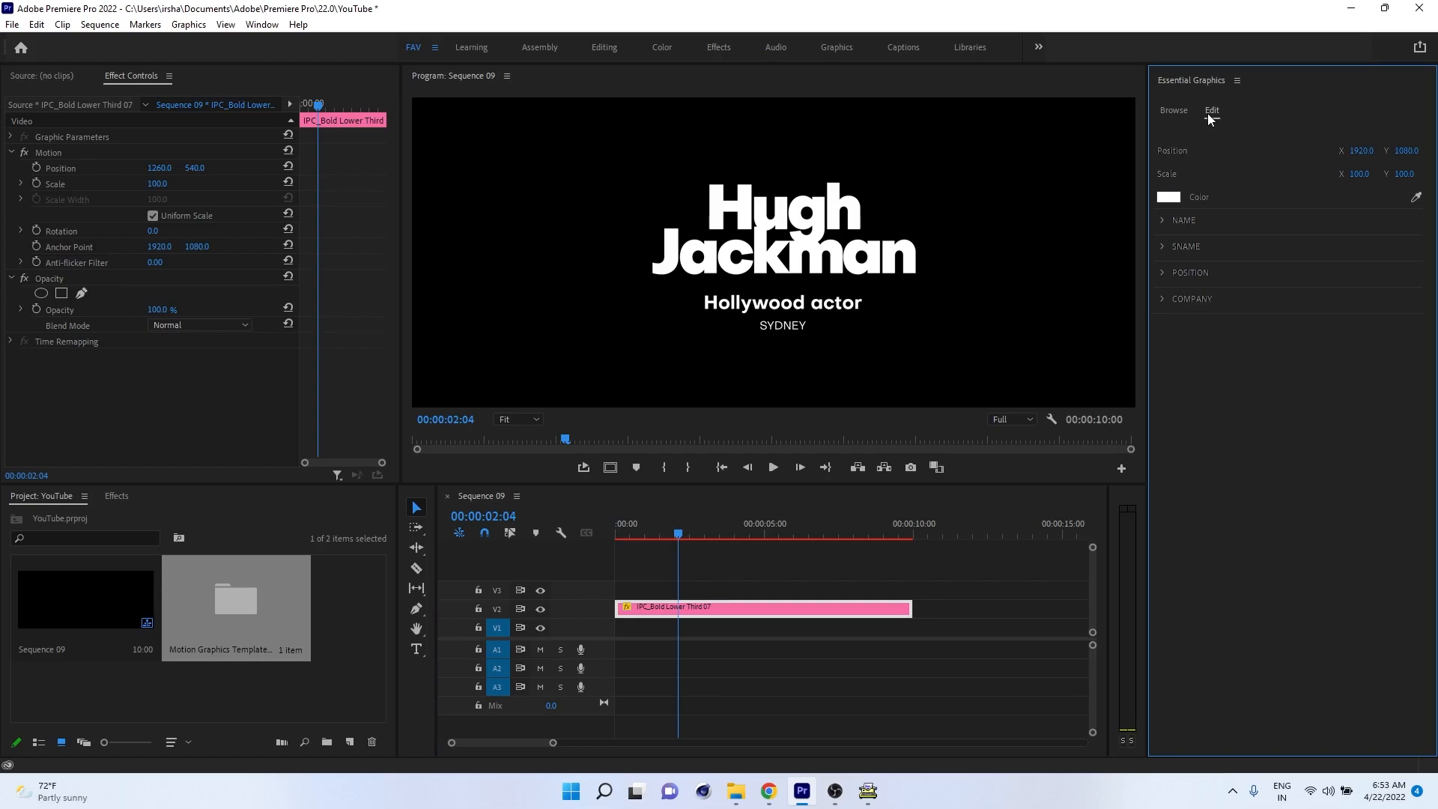
- Replace the template's NAME text with the FML-converted Malayalam full name copied from Typeit!
{"action": "left_click", "coordinate": [1162, 218]}
{"action": "left_click", "coordinate": [1214, 271]}
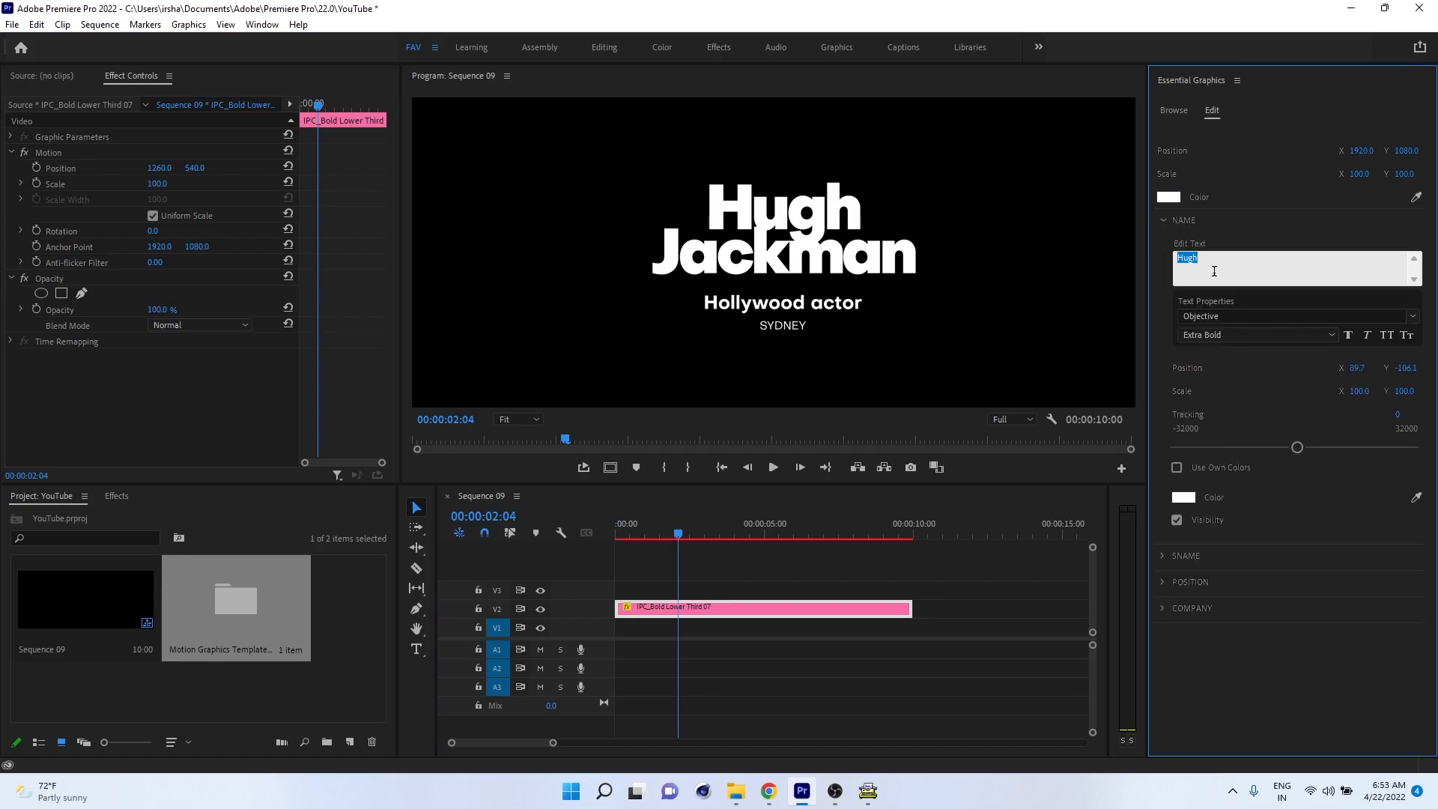
{"action": "type", "text": "ZpÂJÀ kÂ-am³"}
{"action": "left_click", "coordinate": [1281, 242]}
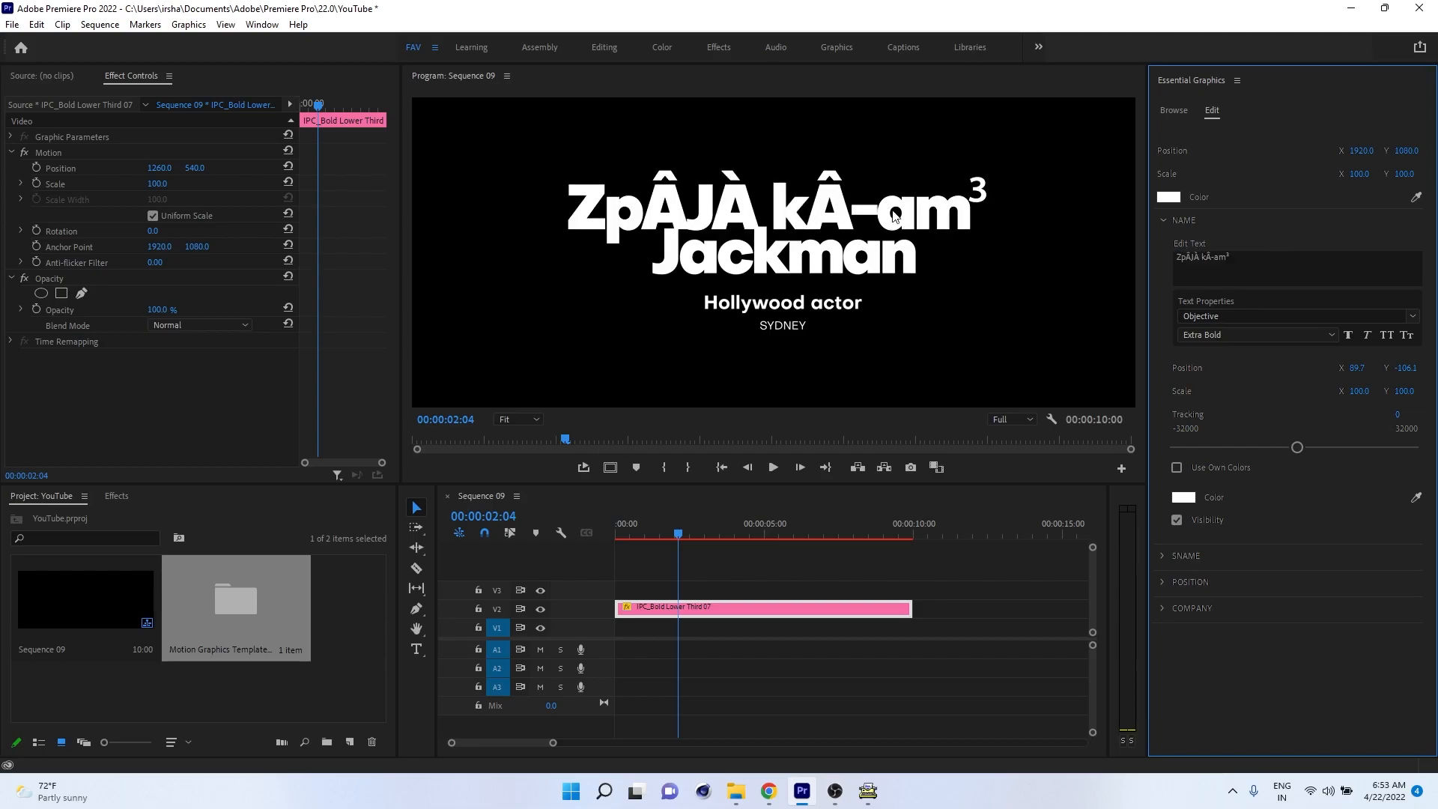
- Set the font of the NAME text to FML-Padmanabha
{"action": "left_click", "coordinate": [1252, 315]}
{"action": "type", "text": "fml"}
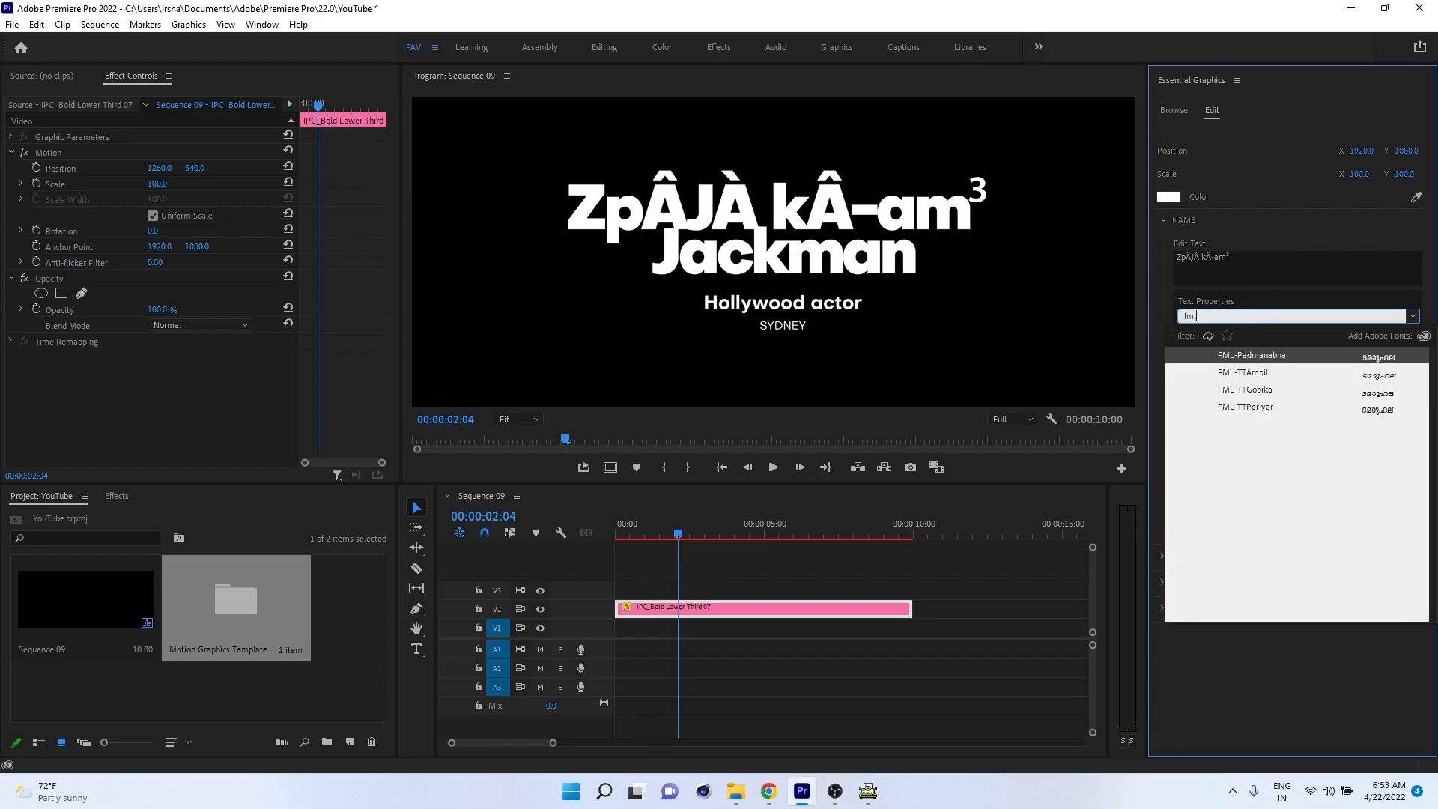
{"action": "left_click", "coordinate": [1270, 357]}
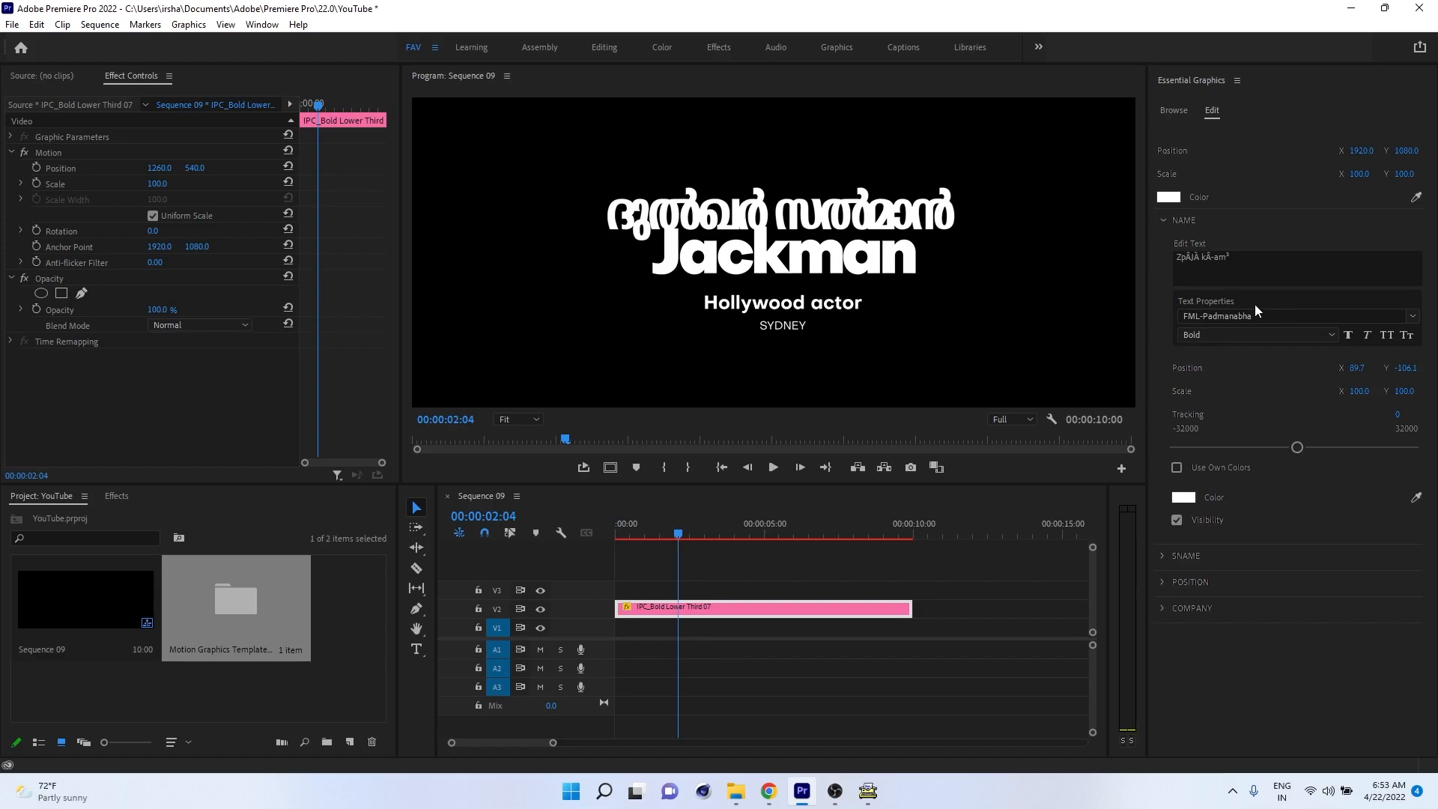
- Try the FML-TTPeriyar font on the NAME text, and switch it back to FML-Padmanabha
{"action": "left_click", "coordinate": [1272, 314]}
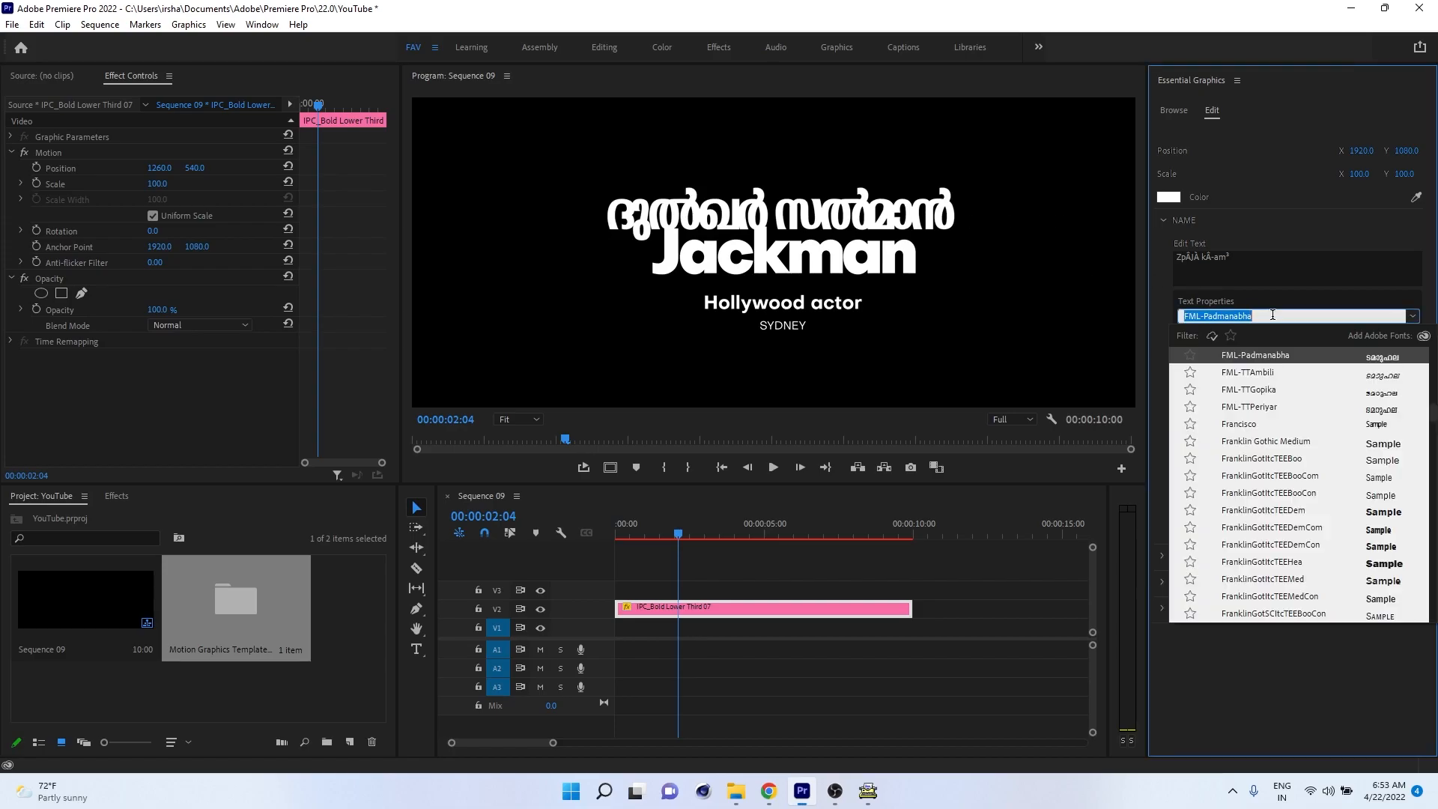
{"action": "left_click", "coordinate": [1266, 406]}
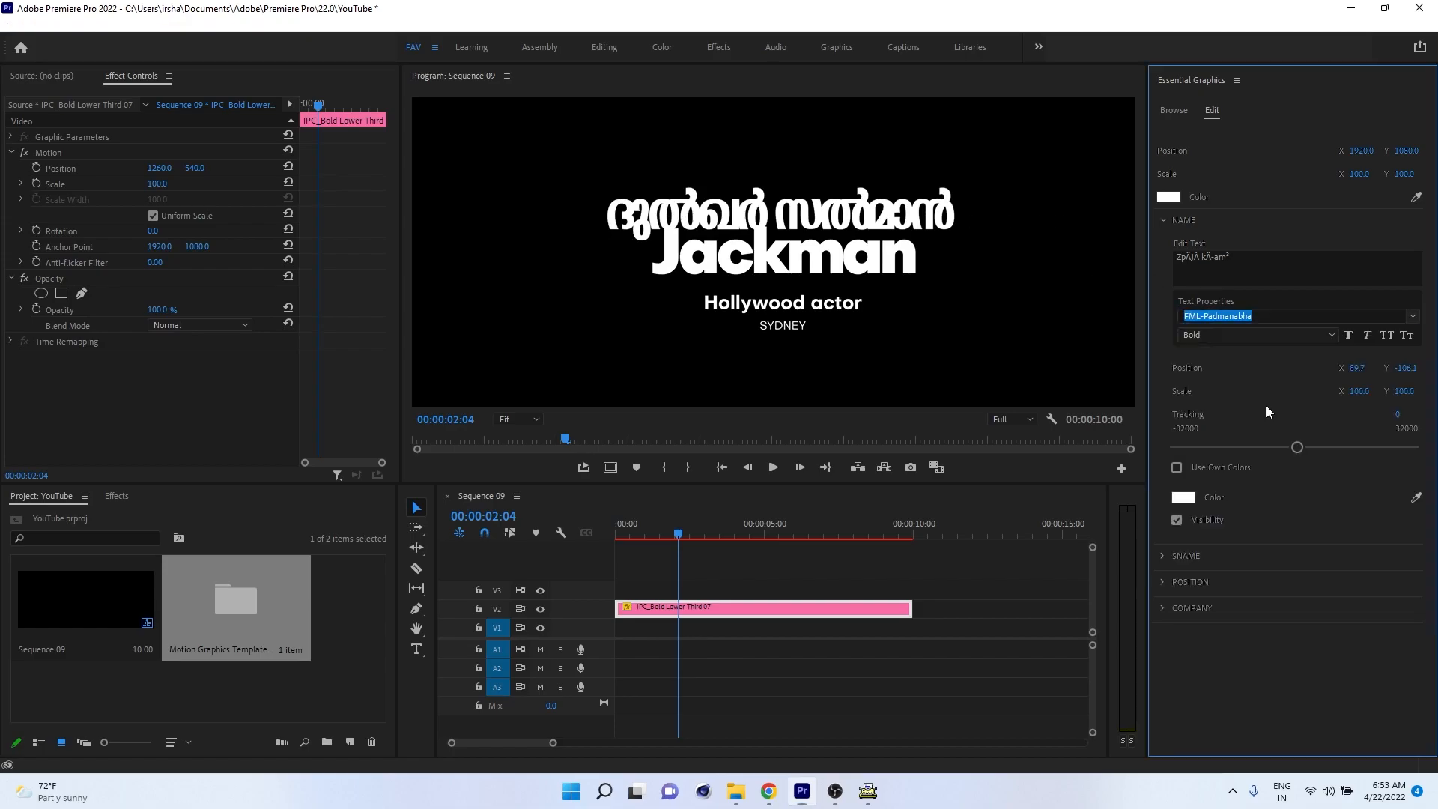
{"action": "left_click", "coordinate": [1275, 315]}
{"action": "scroll", "coordinate": [1276, 416], "scroll_direction": "up", "scroll_amount": 1}
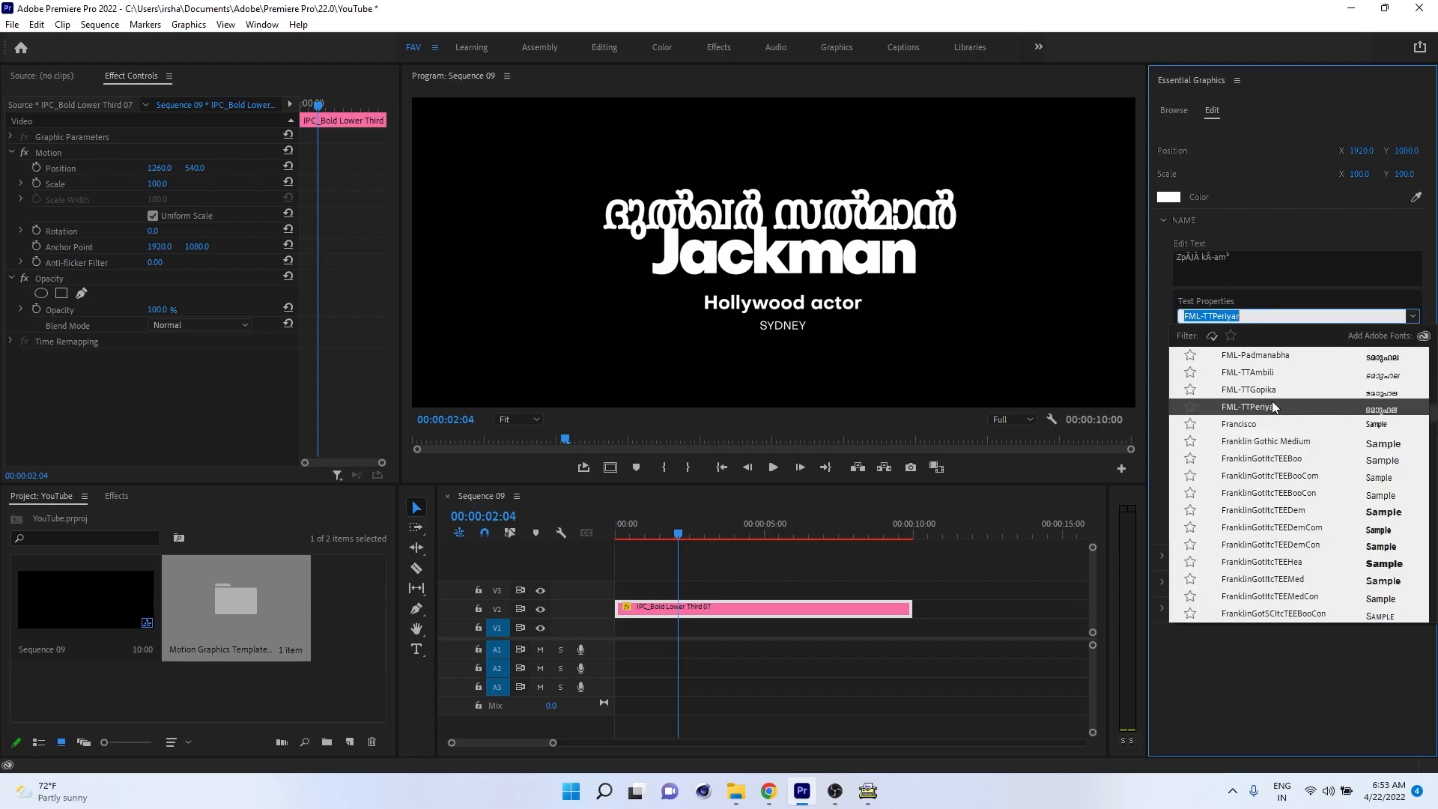
{"action": "left_click", "coordinate": [1266, 357]}
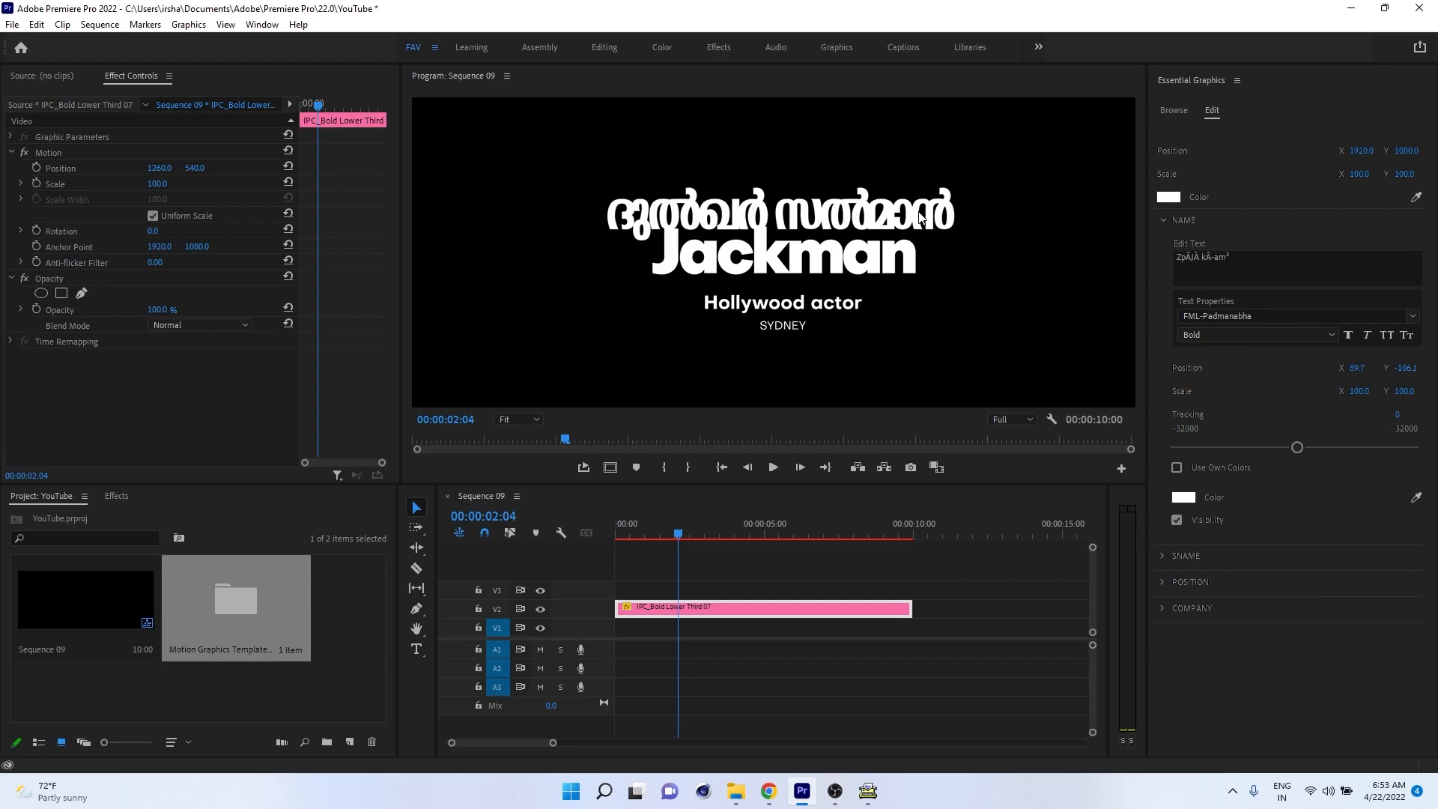
- Cut the second word of the Malayalam name from the NAME text and paste it over the SNAME text
{"action": "left_click", "coordinate": [1220, 263]}
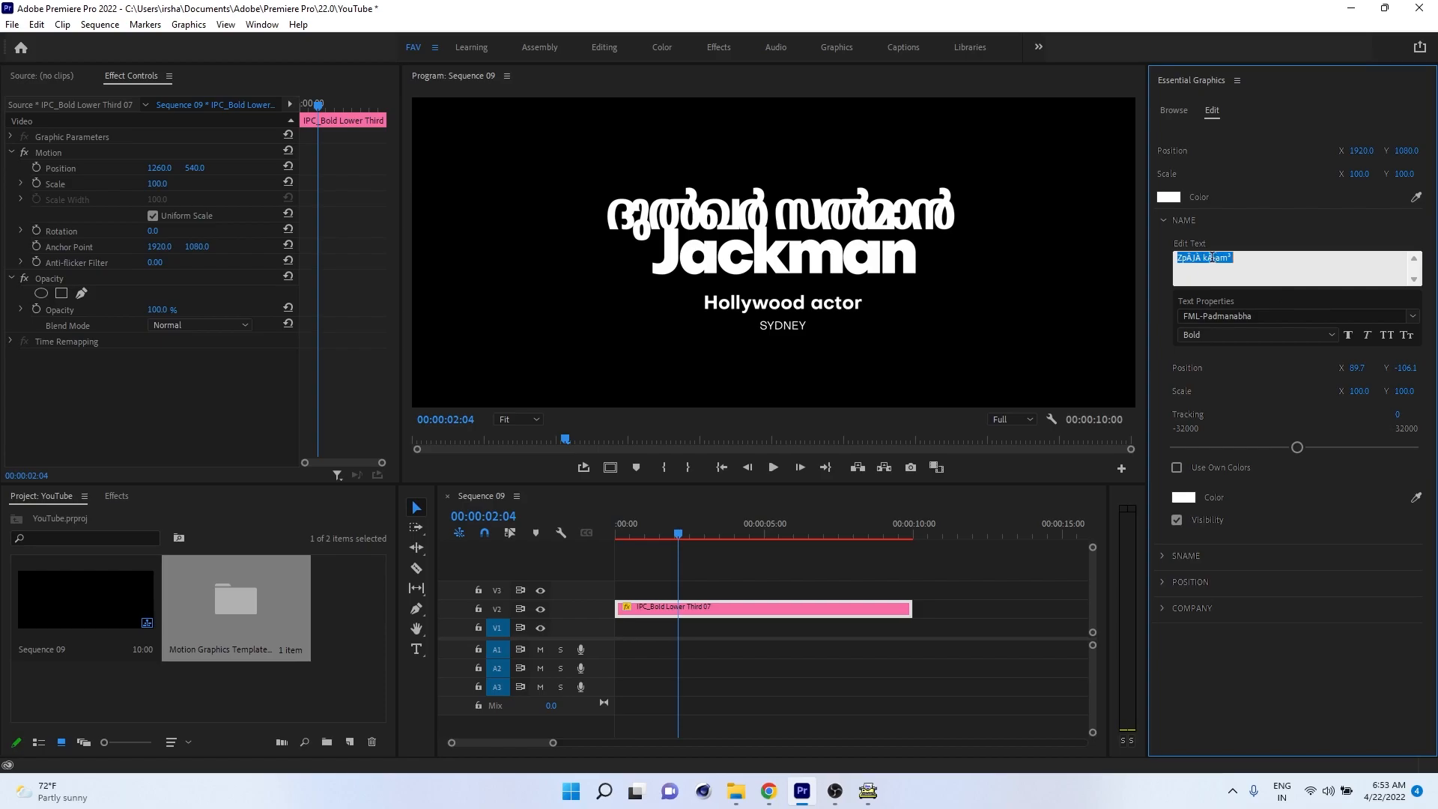
{"action": "left_click_drag", "start_coordinate": [1203, 258], "coordinate": [1279, 258]}
{"action": "key", "text": "BackSpace"}
{"action": "left_click", "coordinate": [1163, 556]}
{"action": "left_click", "coordinate": [1230, 604]}
{"action": "left_click", "coordinate": [1256, 593]}
{"action": "left_click", "coordinate": [1256, 559]}
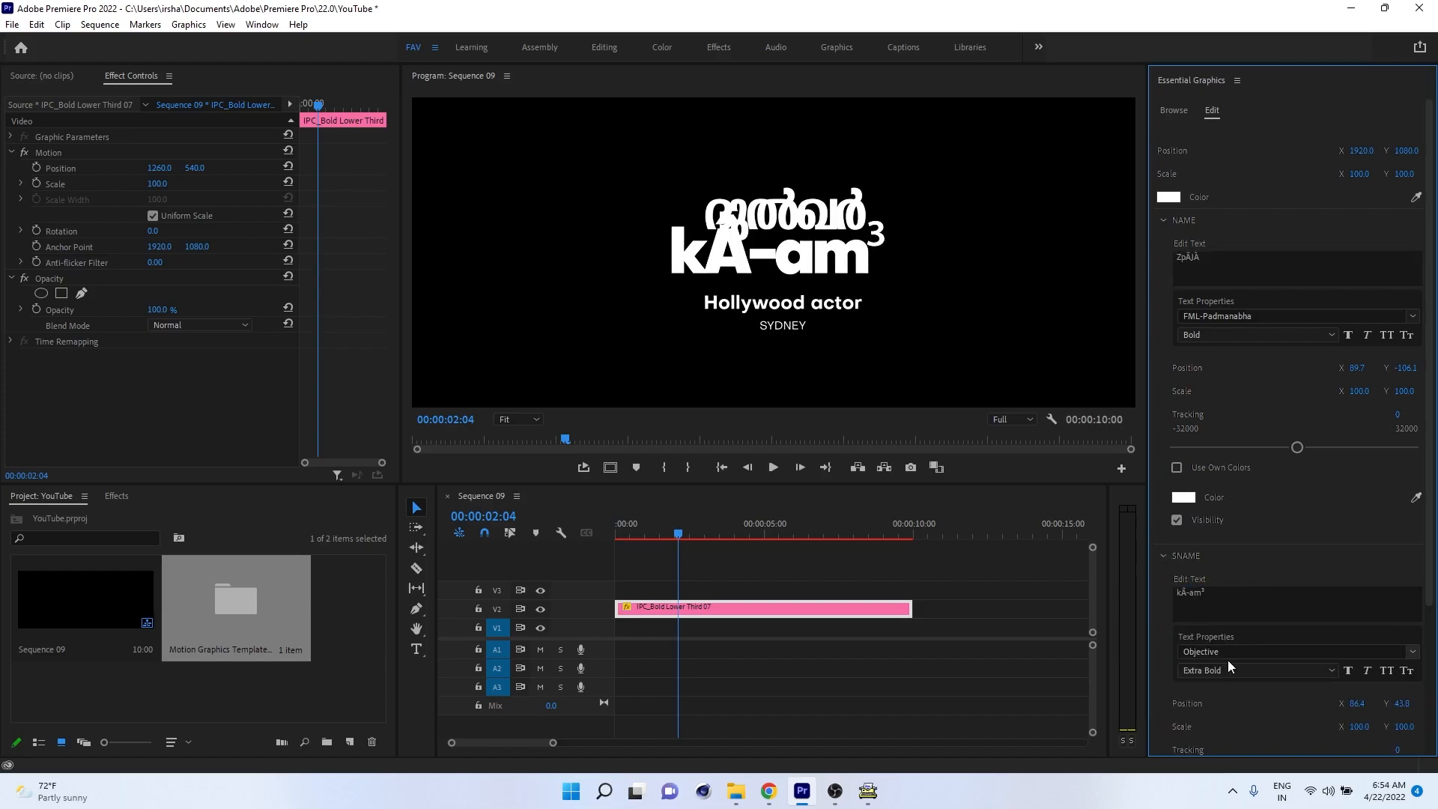
- Set the font of the SNAME text to FML-Padmanabha
{"action": "left_click", "coordinate": [1229, 650]}
{"action": "type", "text": "fm"}
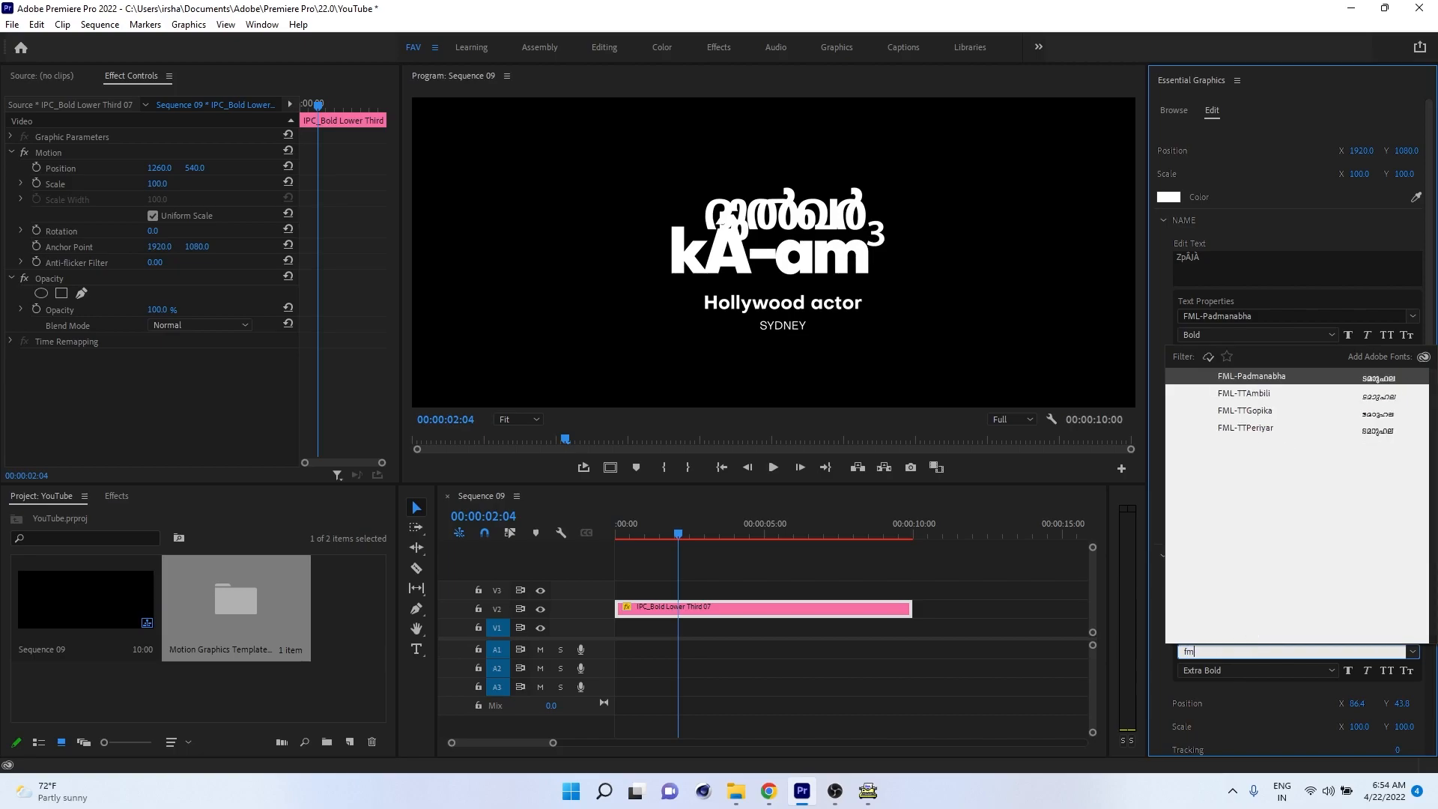
{"action": "type", "text": "l"}
{"action": "left_click", "coordinate": [1296, 377]}
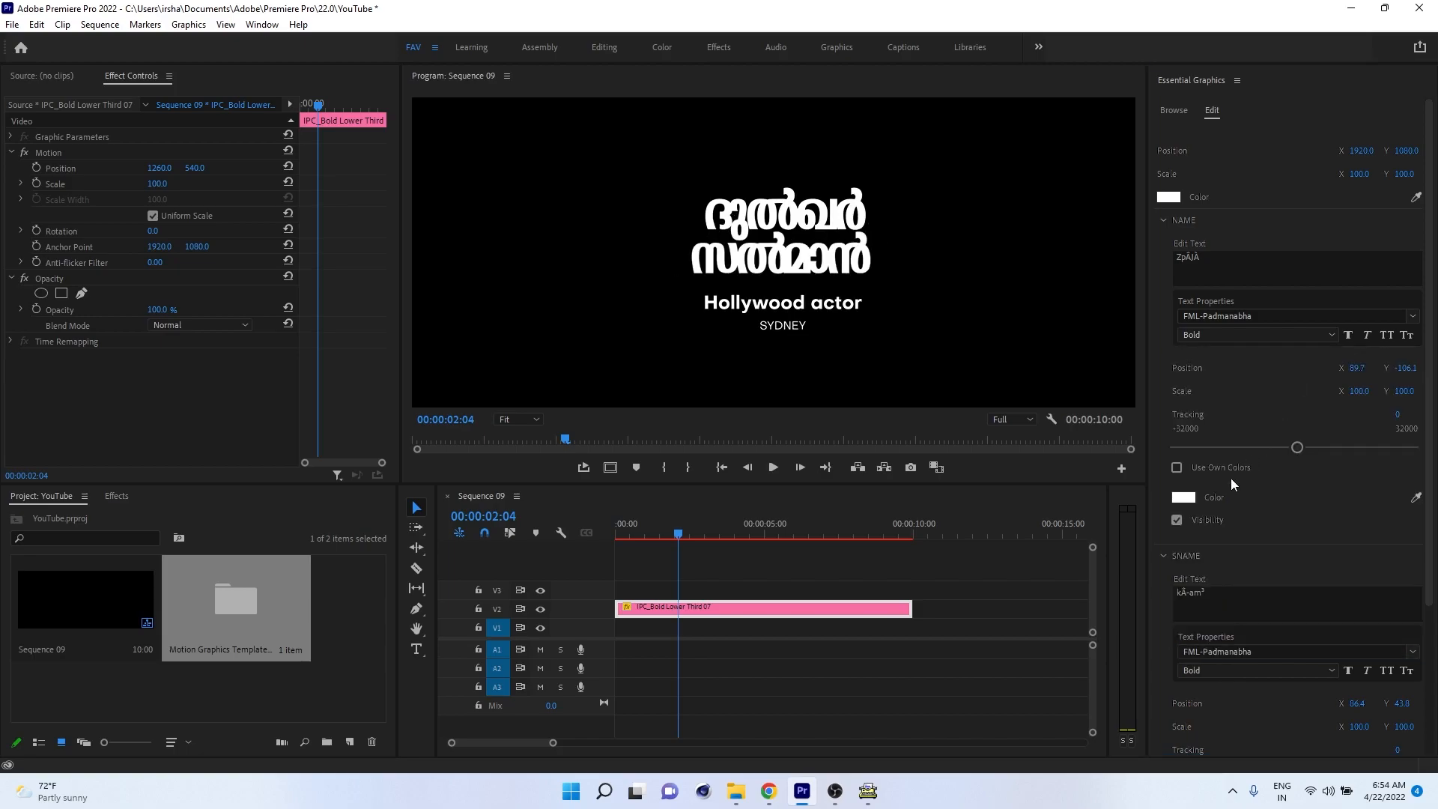
- Collapse the NAME and SNAME groups and change the POSITION text to "Malayalam Actor"
{"action": "left_click", "coordinate": [1163, 221]}
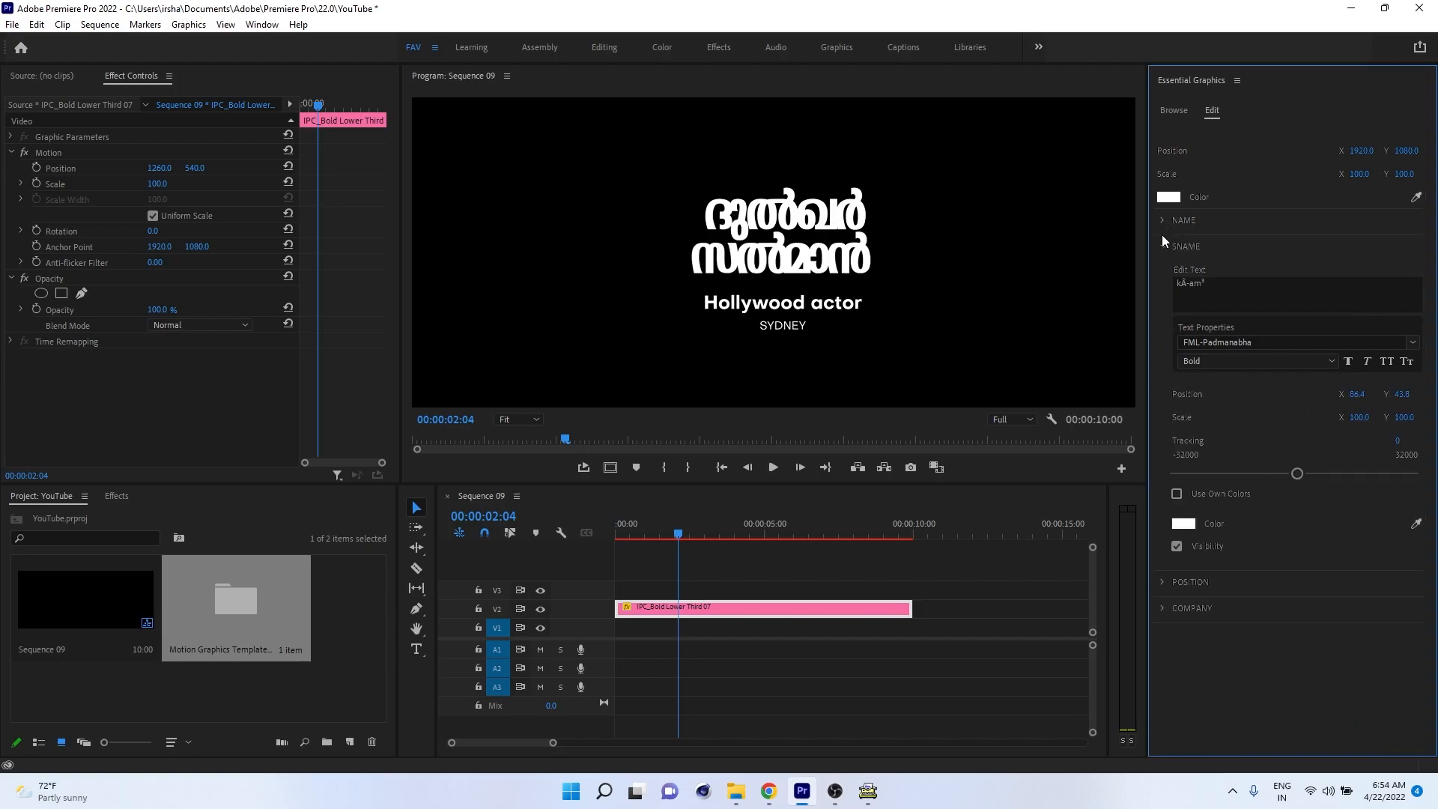
{"action": "left_click", "coordinate": [1163, 246]}
{"action": "left_click", "coordinate": [1164, 273]}
{"action": "left_click", "coordinate": [1200, 310]}
{"action": "double_click", "coordinate": [1201, 308]}
{"action": "type", "text": "Malayalam actor"}
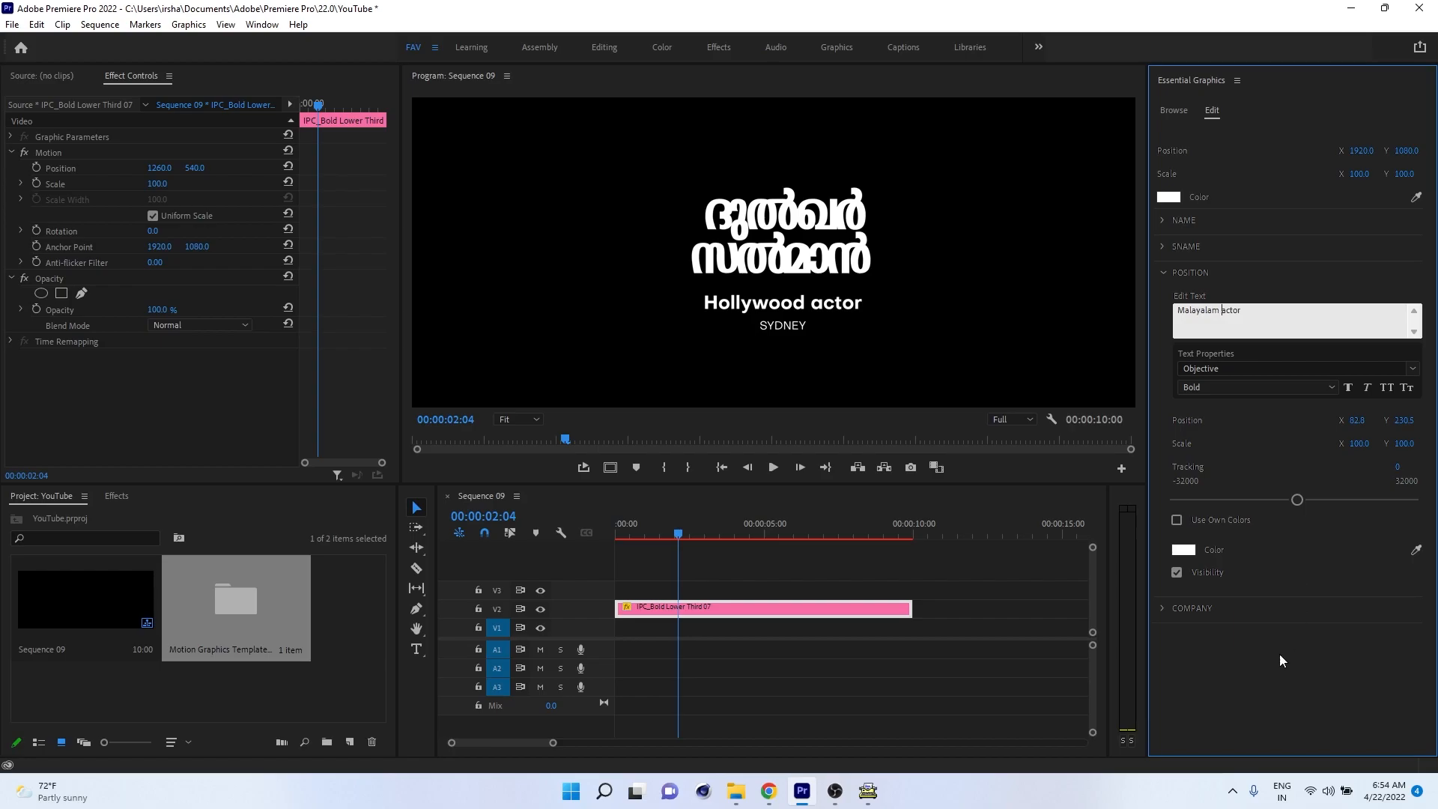
{"action": "left_click", "coordinate": [1247, 708]}
{"action": "left_click", "coordinate": [1226, 308]}
{"action": "key", "text": "BackSpace"}
{"action": "type", "text": "A"}
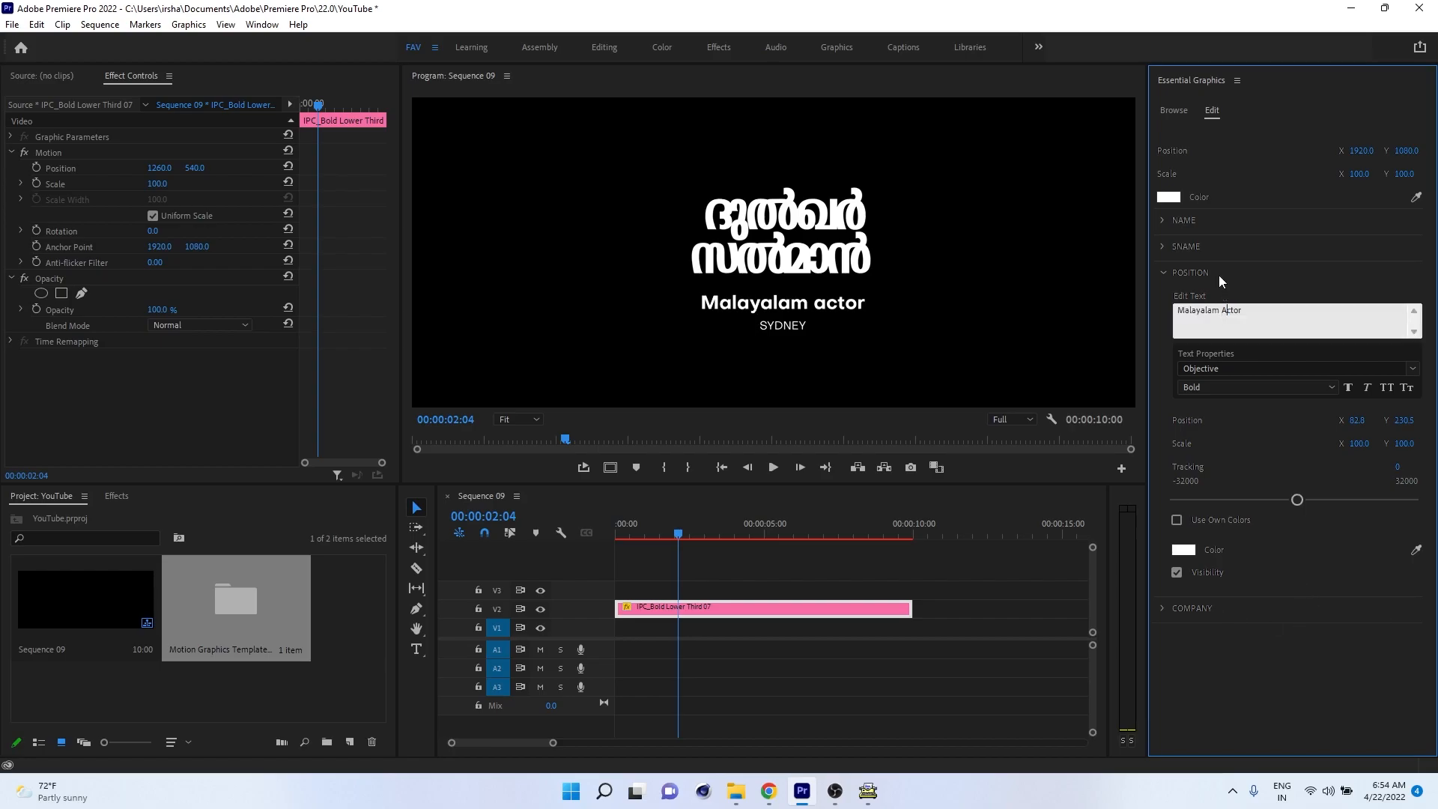
{"action": "left_click", "coordinate": [1166, 273]}
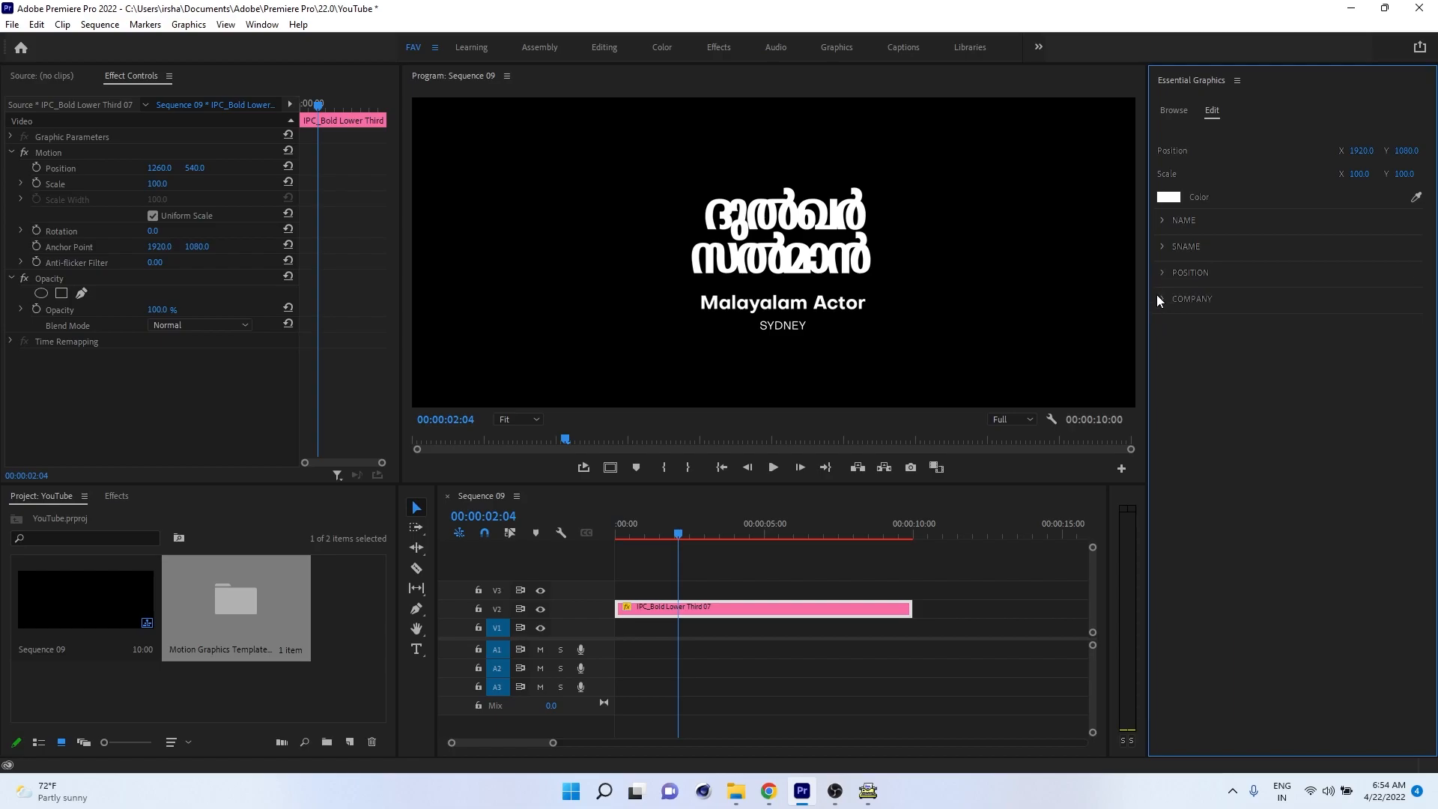
- Change the COMPANY text of the lower third to "Kochi" and collapse its group
{"action": "left_click", "coordinate": [1166, 299]}
{"action": "left_click", "coordinate": [1219, 353]}
{"action": "type", "text": "Kochi"}
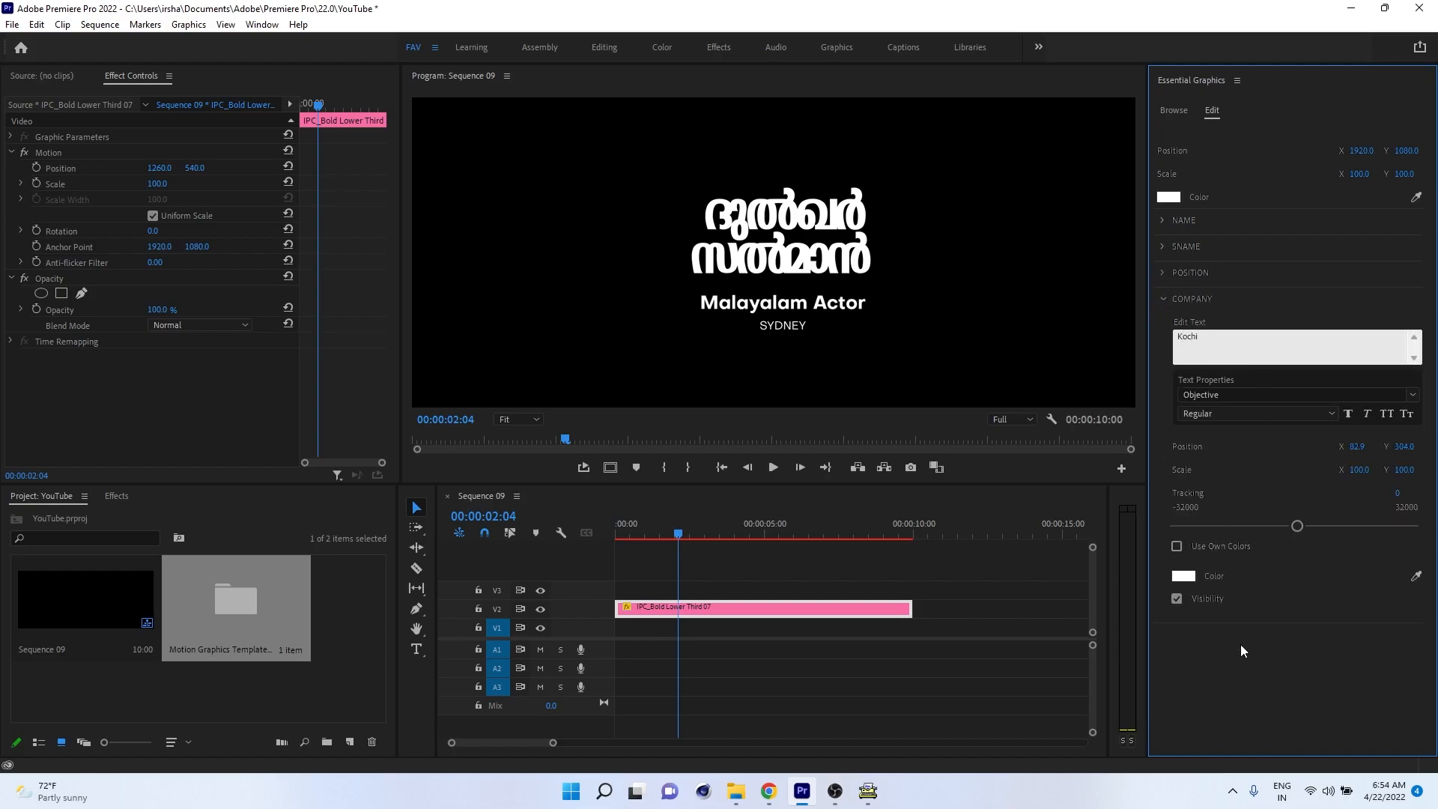
{"action": "left_click", "coordinate": [1256, 680]}
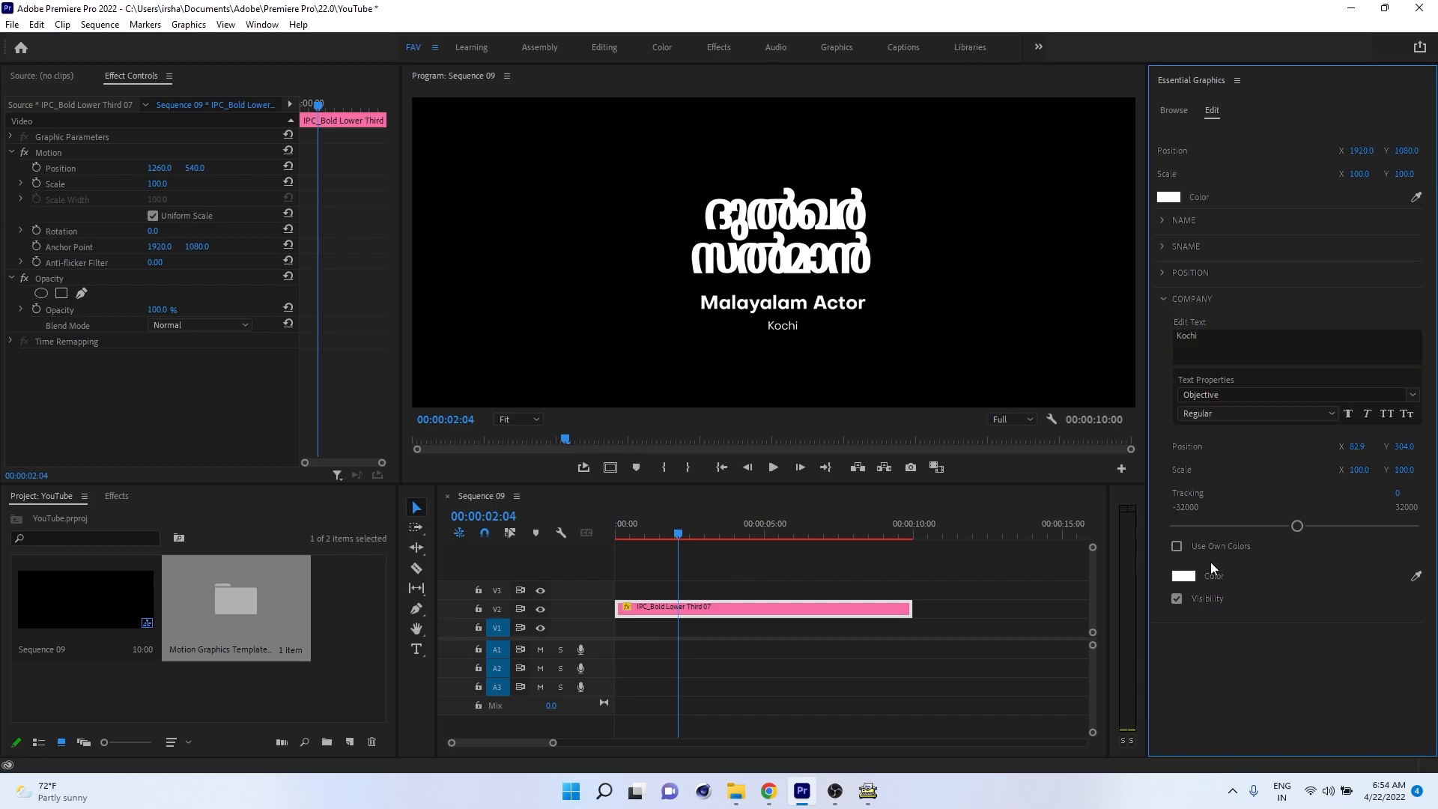
{"action": "left_click", "coordinate": [1161, 301]}
- Play and scrub through the opening of the lower third to check its text animation
{"action": "mouse_move", "coordinate": [626, 528]}
{"action": "left_mouse_down"}
{"action": "mouse_move", "coordinate": [615, 528]}
{"action": "mouse_move", "coordinate": [649, 537]}
{"action": "left_mouse_up"}
{"action": "key", "text": "space"}
{"action": "left_click", "coordinate": [736, 791]}
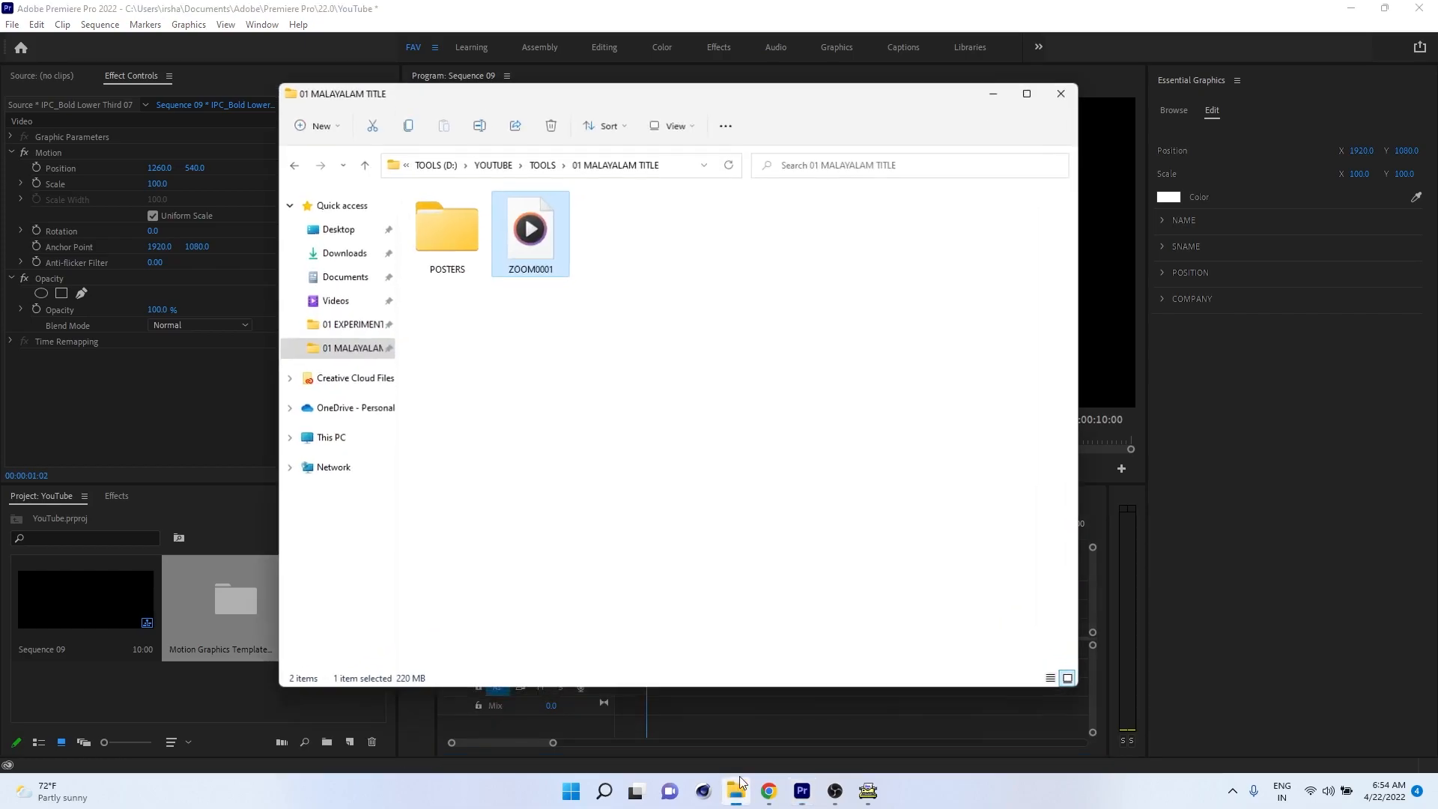
{"action": "left_click", "coordinate": [809, 6]}
{"action": "mouse_move", "coordinate": [640, 536]}
{"action": "left_mouse_down"}
{"action": "mouse_move", "coordinate": [626, 538]}
{"action": "mouse_move", "coordinate": [643, 542]}
{"action": "left_mouse_up"}
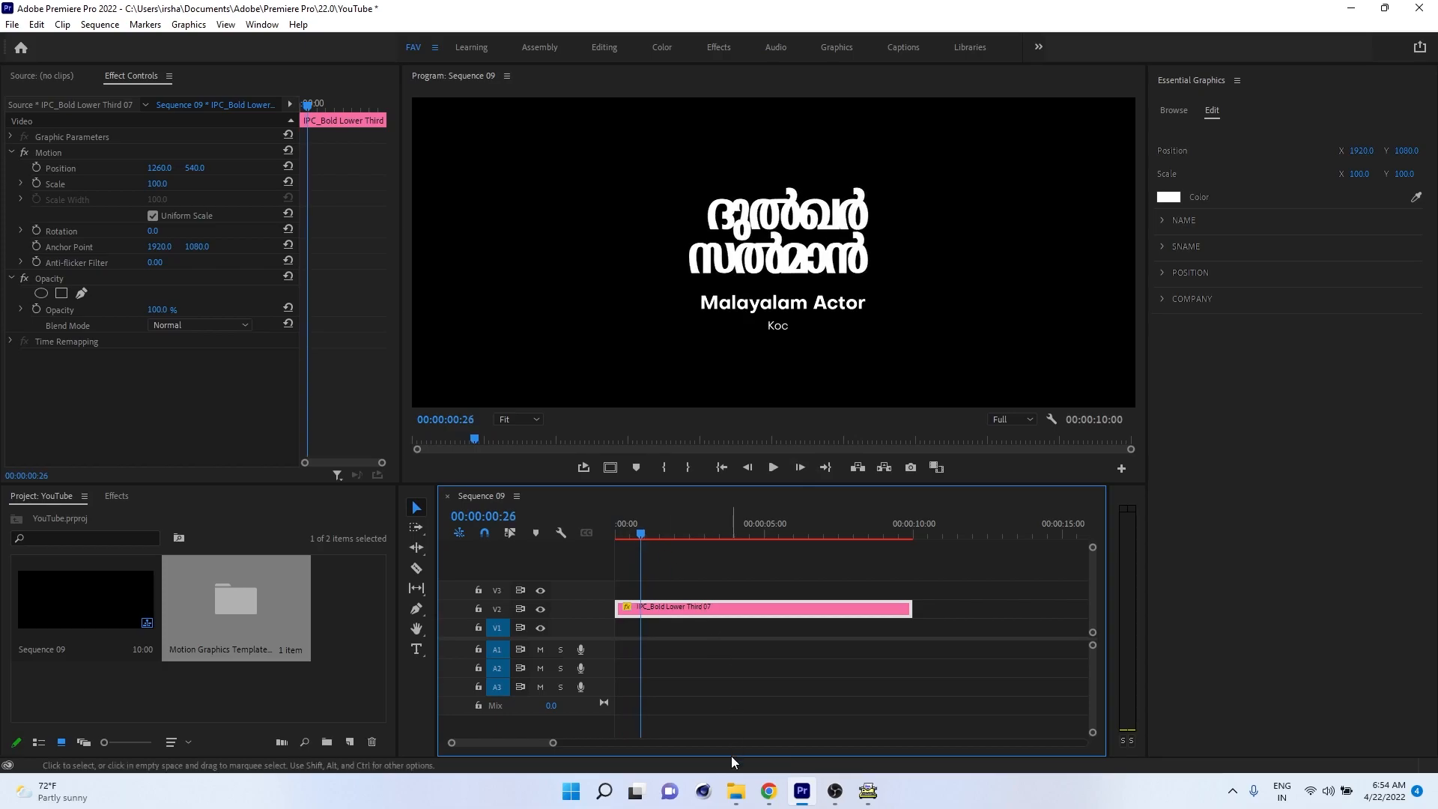
- Import DQ.jpg from the POSTERS folder and place it on V1 beneath the lower third, spanning the title clip's full length
{"action": "left_click", "coordinate": [736, 791]}
{"action": "double_click", "coordinate": [455, 251]}
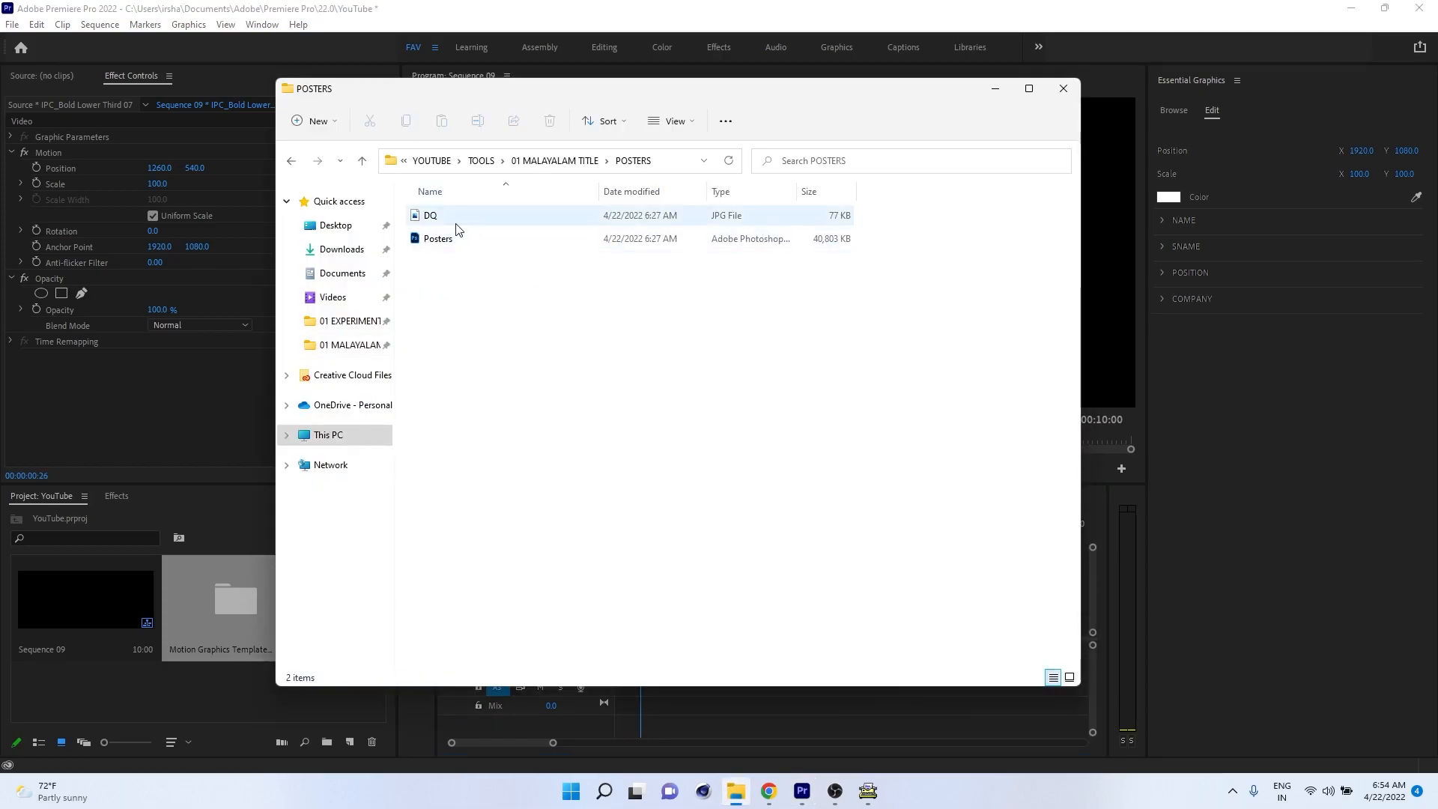
{"action": "left_click_drag", "start_coordinate": [452, 217], "coordinate": [145, 650]}
{"action": "left_click", "coordinate": [450, 251]}
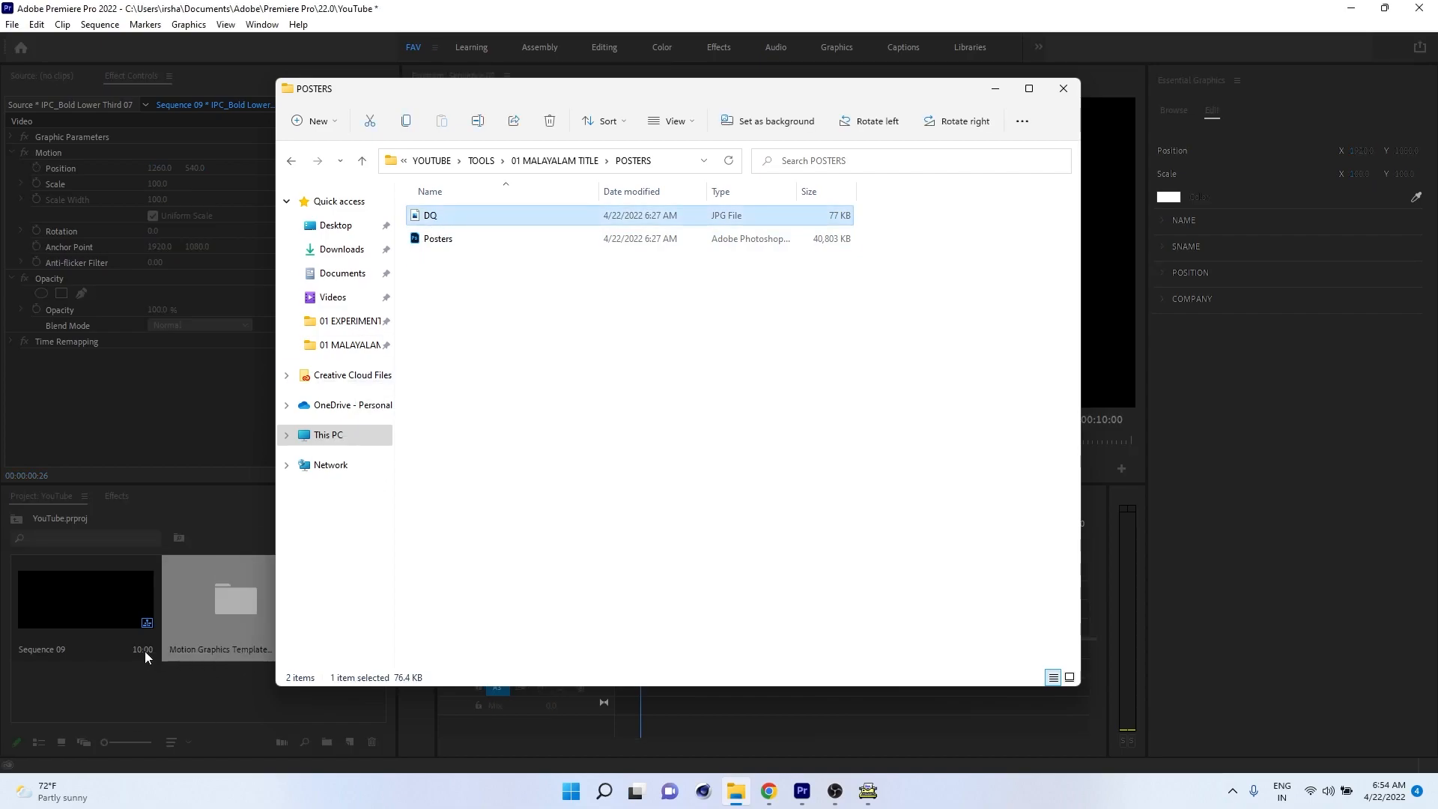
{"action": "left_click_drag", "start_coordinate": [195, 604], "coordinate": [902, 626]}
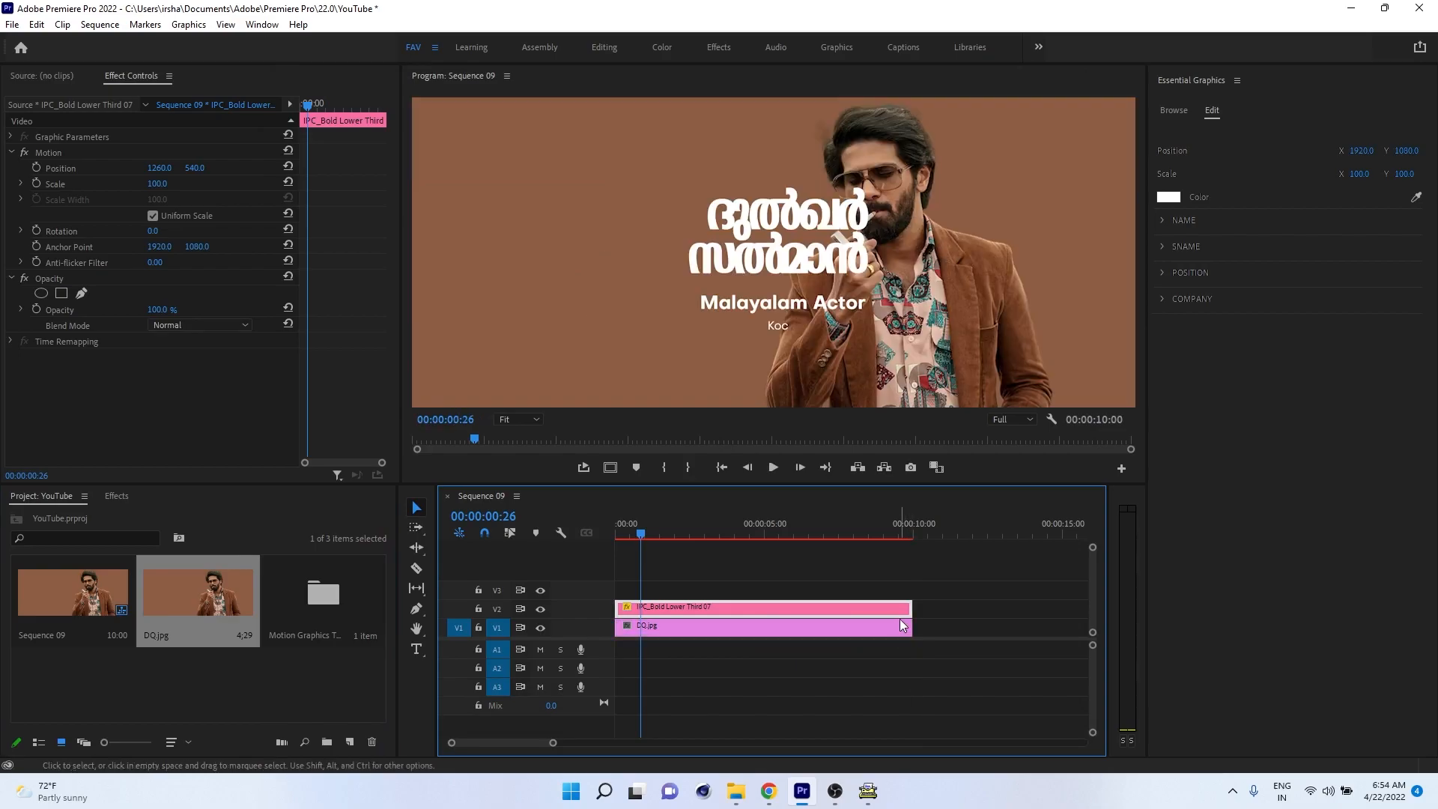
{"action": "left_click", "coordinate": [1029, 645]}
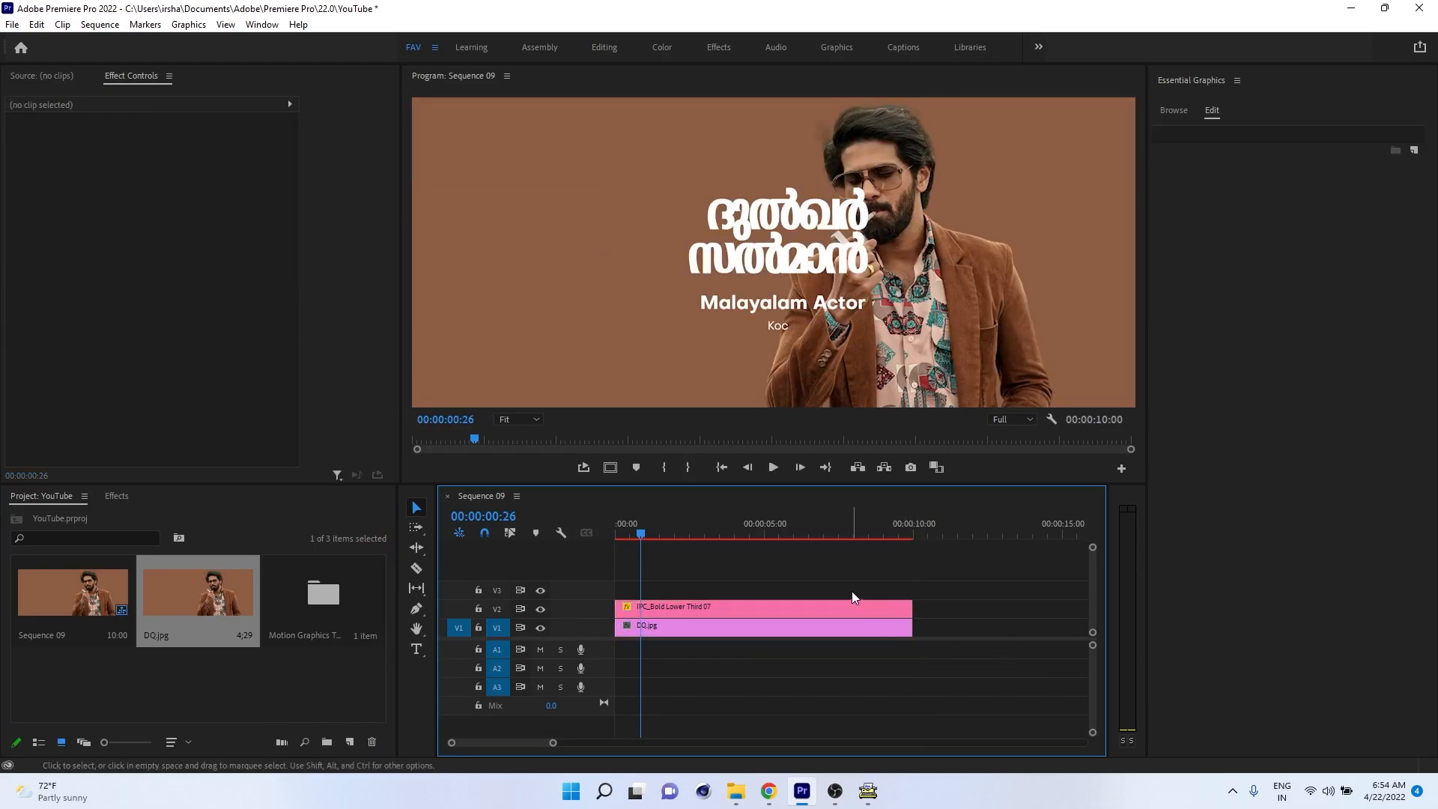
- Set the lower third clip's horizontal Position to 759 and play the sequence from its start
{"action": "left_click", "coordinate": [688, 605]}
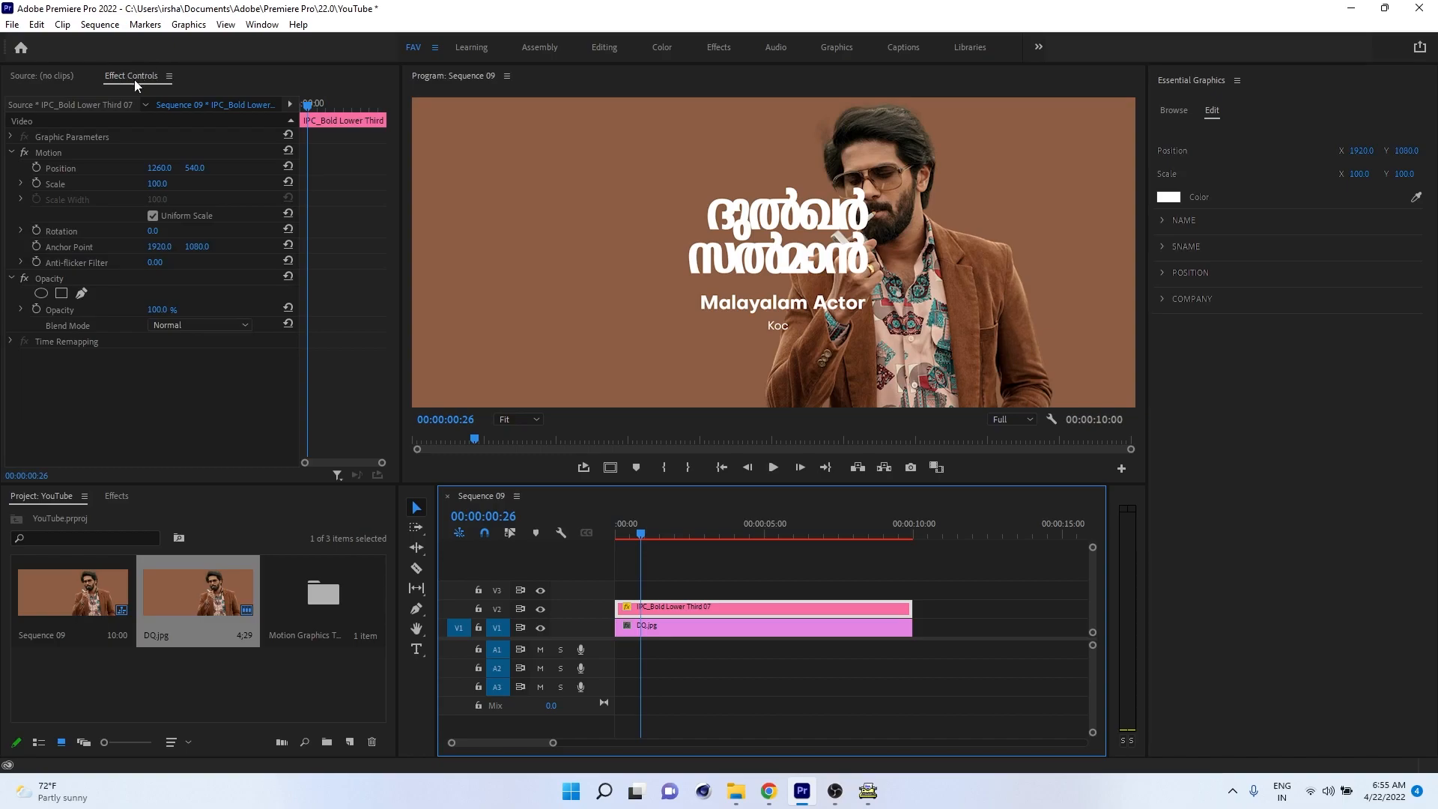
{"action": "left_click_drag", "start_coordinate": [164, 170], "coordinate": [0, 169]}
{"action": "left_click_drag", "start_coordinate": [628, 524], "coordinate": [589, 545]}
{"action": "key", "text": "space"}
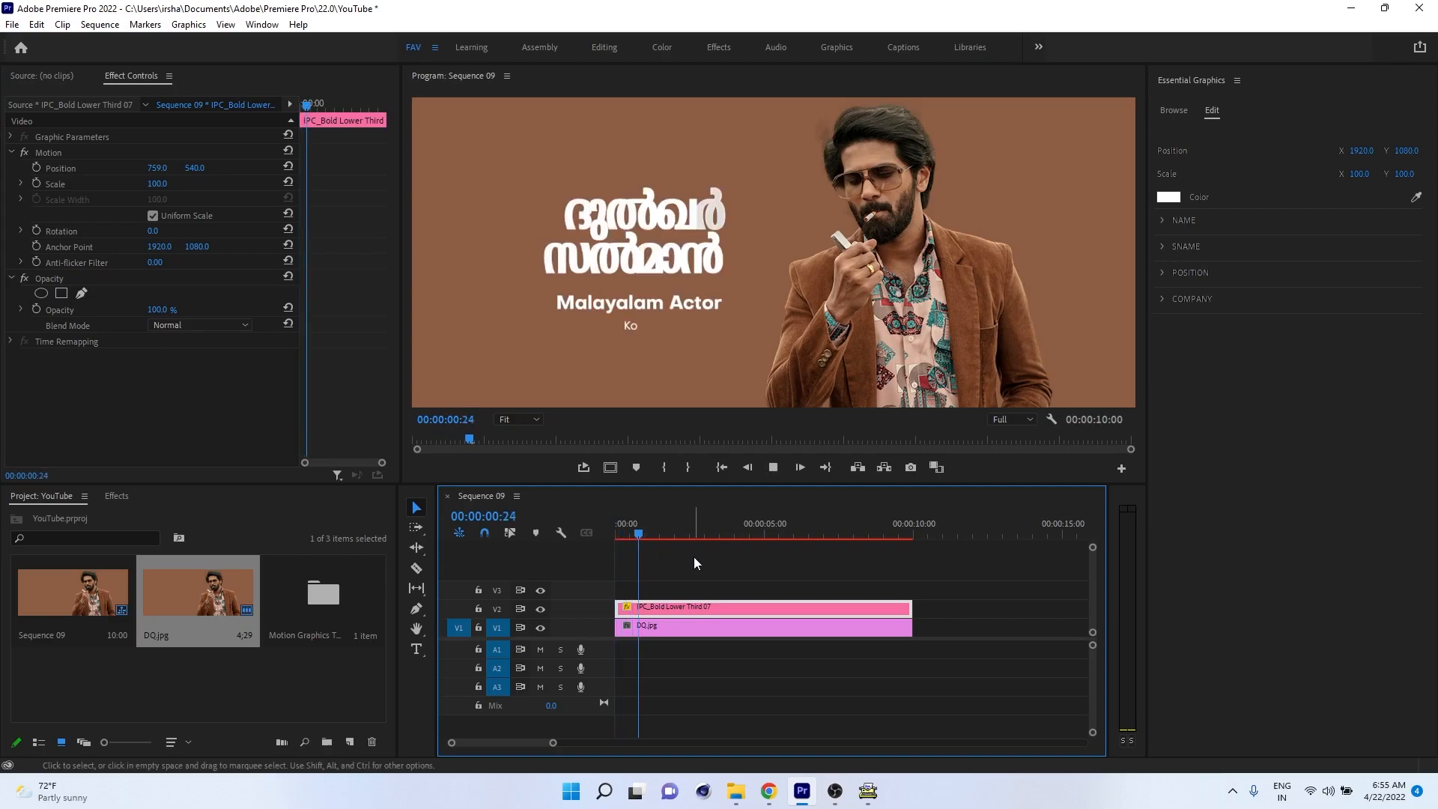
- Step and scrub through the title's opening frames to examine how the Malayalam letters animate in over the photo
{"action": "left_click_drag", "start_coordinate": [650, 525], "coordinate": [622, 547]}
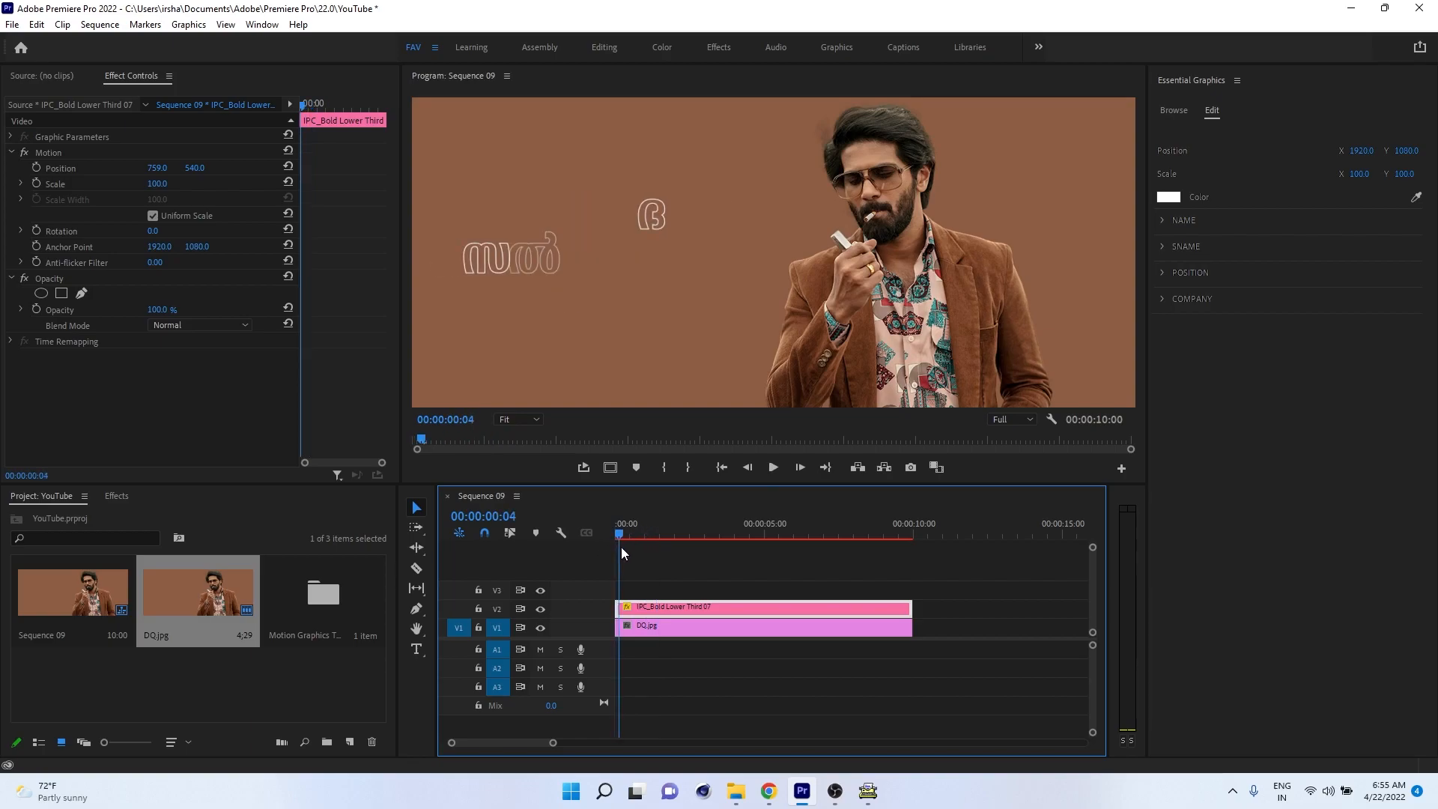
{"action": "key", "text": "Right"}
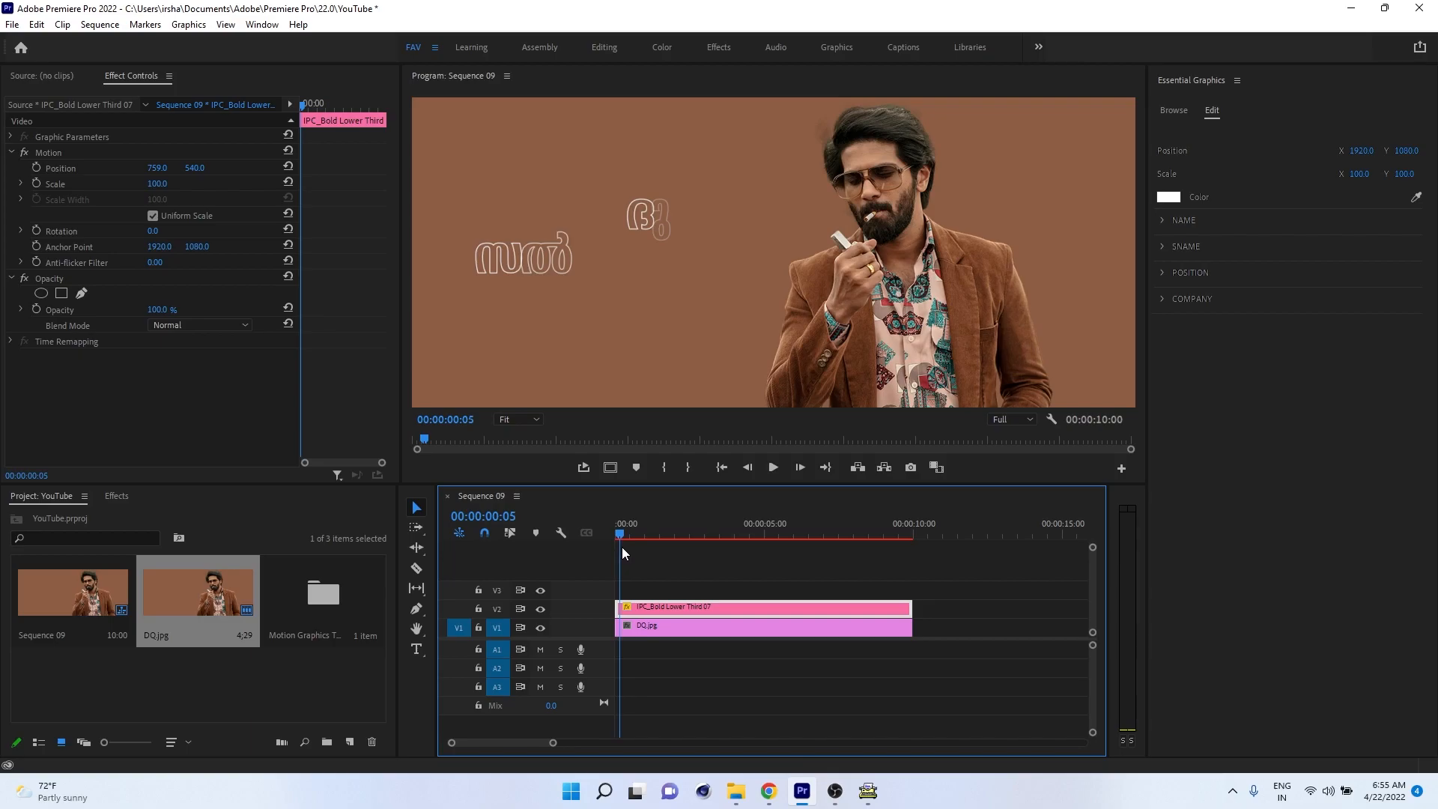
{"action": "left_click_drag", "start_coordinate": [622, 546], "coordinate": [637, 544]}
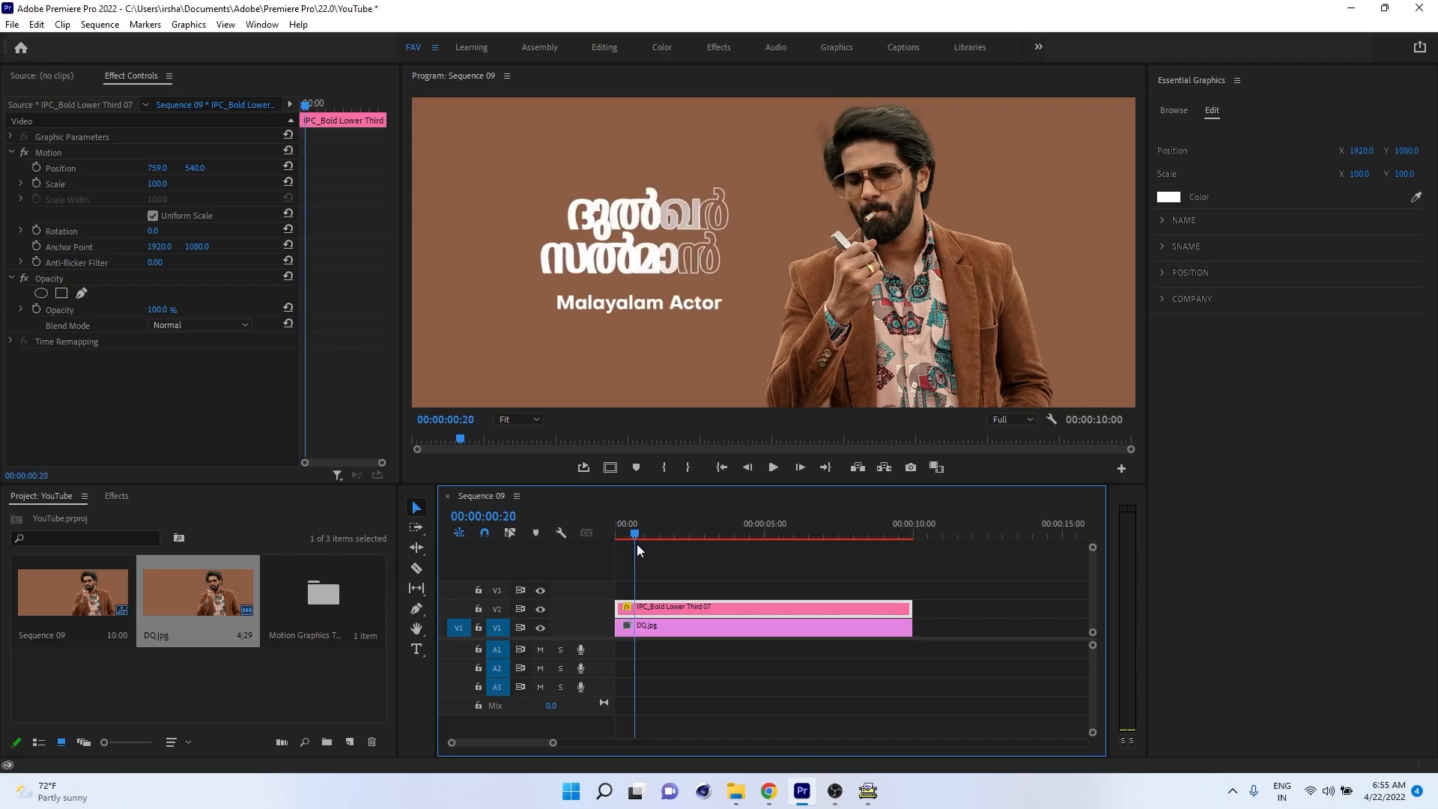
{"action": "left_click_drag", "start_coordinate": [637, 544], "coordinate": [664, 548]}
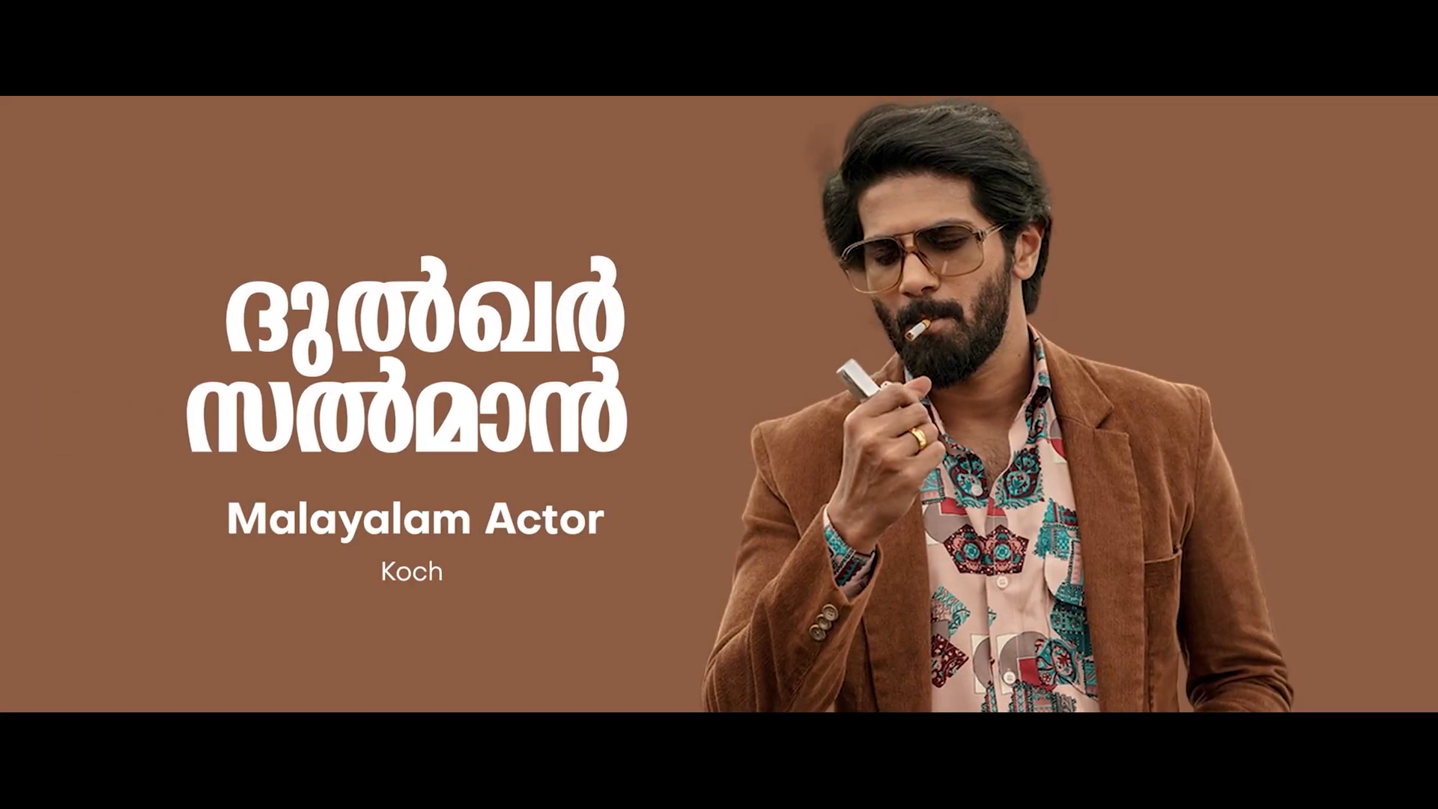